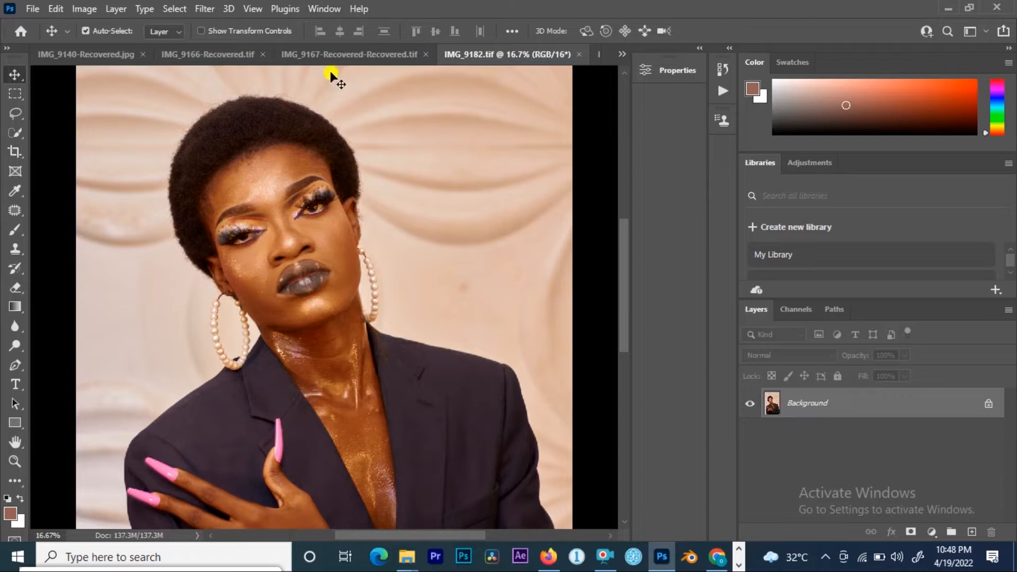
Step: Arrange the open document windows in a 2-up vertical layout
{"action": "left_click", "coordinate": [320, 10]}
{"action": "mouse_move", "coordinate": [504, 23]}
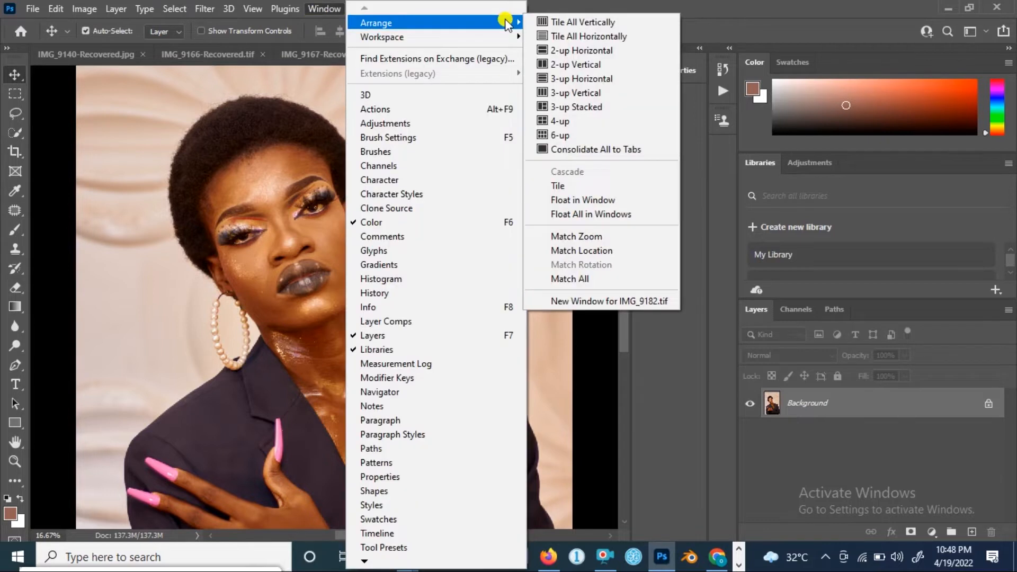
{"action": "left_click", "coordinate": [568, 64]}
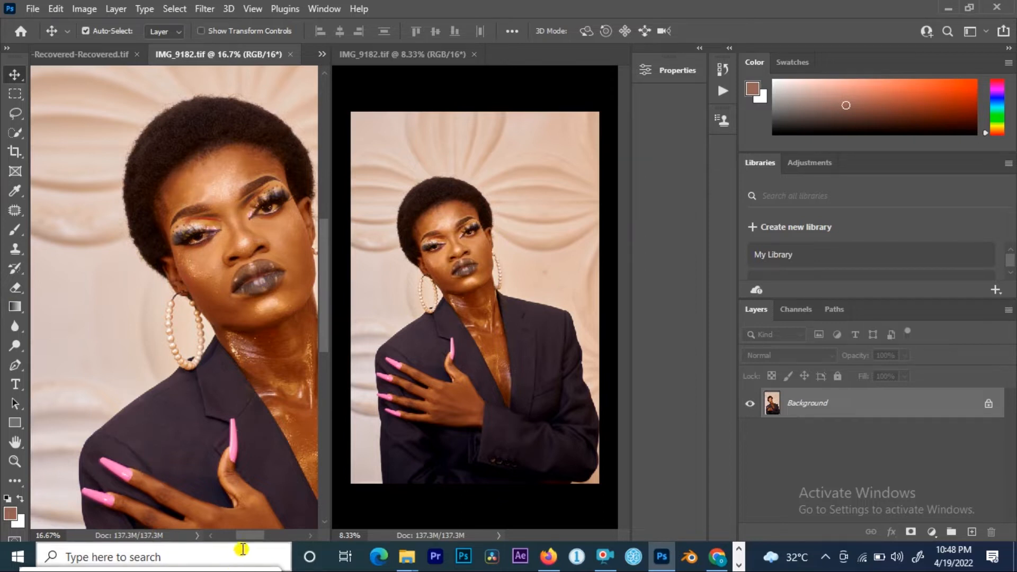
Step: Zoom the left view into the face to 50% and choose the Spot Healing Brush Tool
{"action": "left_click_drag", "start_coordinate": [251, 536], "coordinate": [257, 536]}
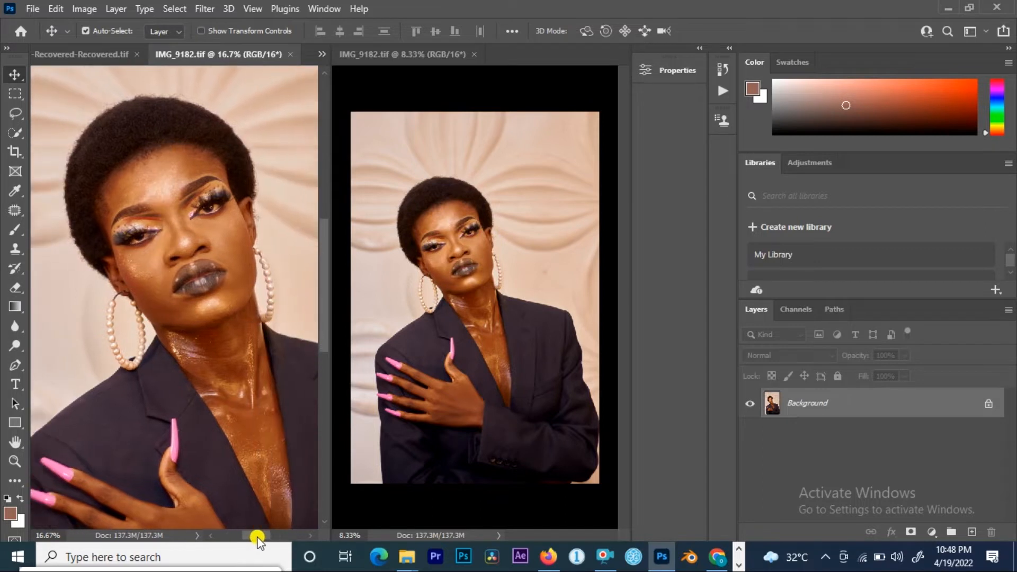
{"action": "key", "text": "ctrl"}
{"action": "key", "text": "ctrl+plus"}
{"action": "key", "text": "ctrl+plus"}
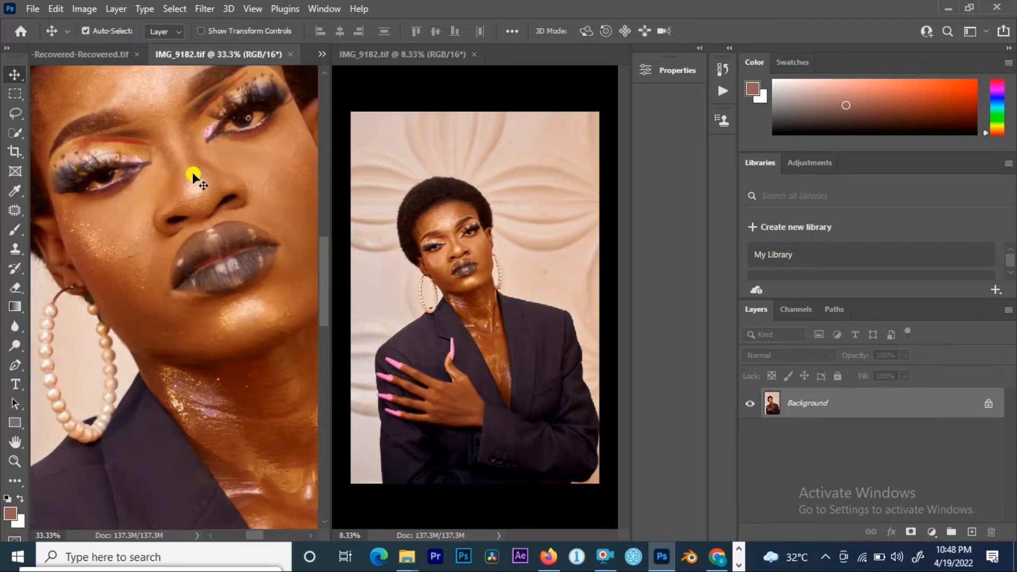
{"action": "mouse_move", "coordinate": [319, 266]}
{"action": "left_mouse_down"}
{"action": "mouse_move", "coordinate": [310, 196]}
{"action": "mouse_move", "coordinate": [316, 248]}
{"action": "left_mouse_up"}
{"action": "key", "text": "ctrl+plus"}
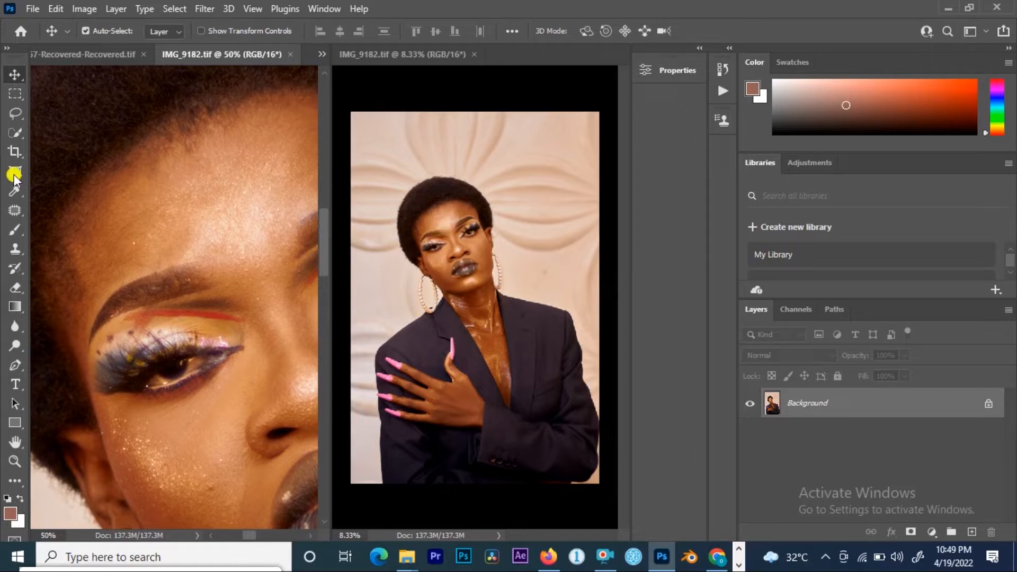
{"action": "left_click", "coordinate": [11, 211]}
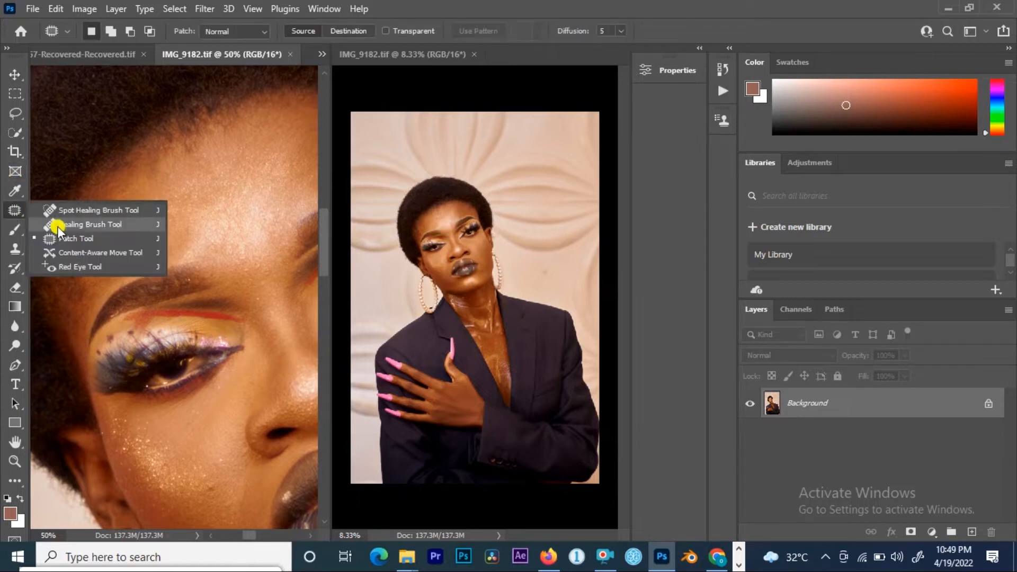
{"action": "left_click", "coordinate": [99, 210]}
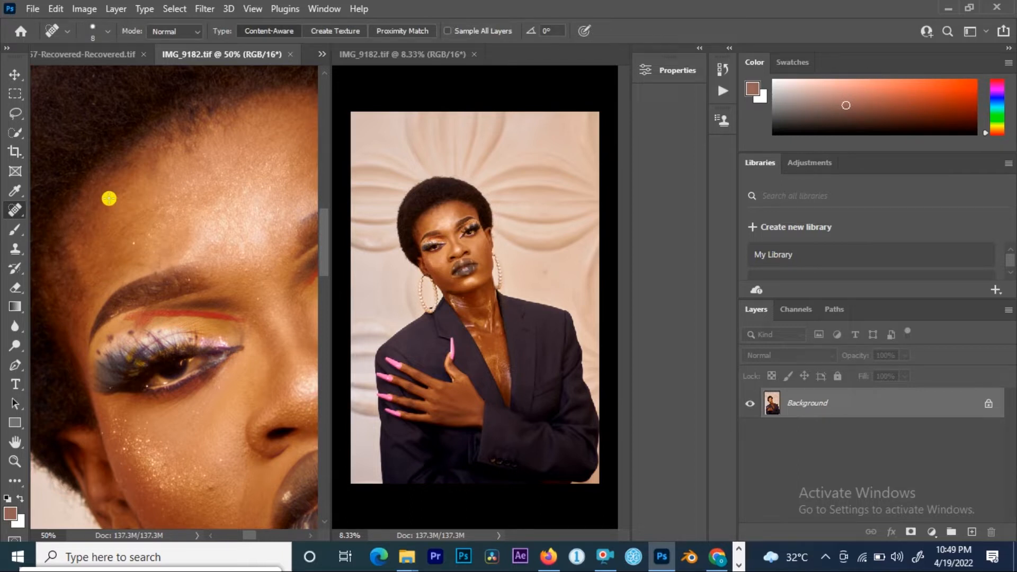
Step: Set the healing brush size to 25 and heal a blemish on the forehead
{"action": "key", "text": "bracketright"}
{"action": "key", "text": "bracketright"}
{"action": "key", "text": "bracketright"}
{"action": "key", "text": "bracketright"}
{"action": "key", "text": "bracketright"}
{"action": "key", "text": "bracketright"}
{"action": "key", "text": "bracketright"}
{"action": "key", "text": "bracketright"}
{"action": "key", "text": "bracketleft"}
{"action": "key", "text": "bracketleft"}
{"action": "key", "text": "bracketleft"}
{"action": "key", "text": "bracketleft"}
{"action": "key", "text": "bracketleft"}
{"action": "key", "text": "bracketright"}
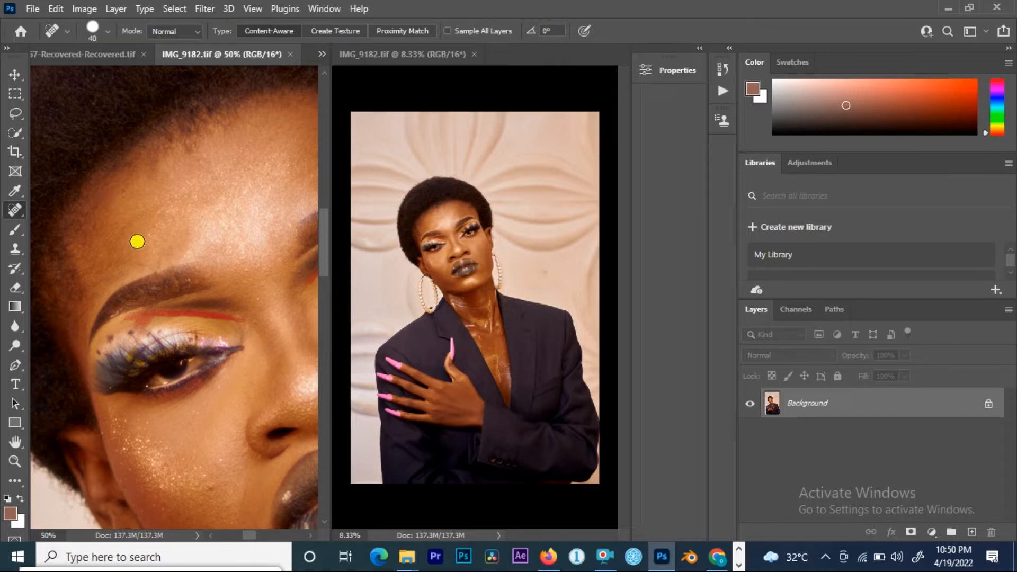
{"action": "key", "text": "bracketleft"}
{"action": "key", "text": "bracketleft"}
{"action": "key", "text": "bracketleft"}
{"action": "left_click", "coordinate": [132, 244]}
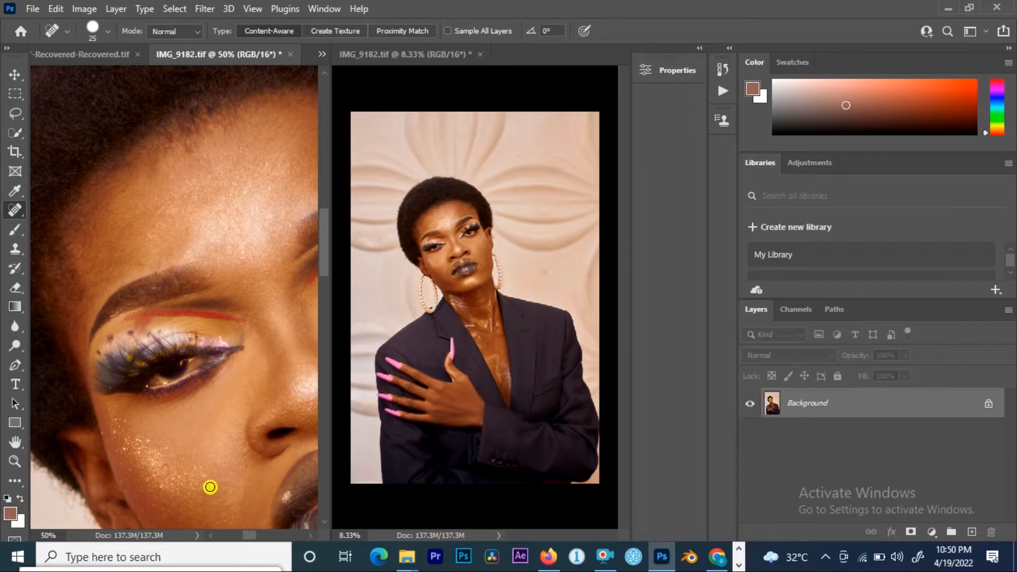
Step: Reduce the healing brush size to 15 for working around the eye
{"action": "key", "text": "bracketleft"}
{"action": "scroll", "coordinate": [200, 470], "scroll_direction": "down", "scroll_amount": 4}
{"action": "scroll", "coordinate": [122, 238], "scroll_direction": "right", "scroll_amount": 3}
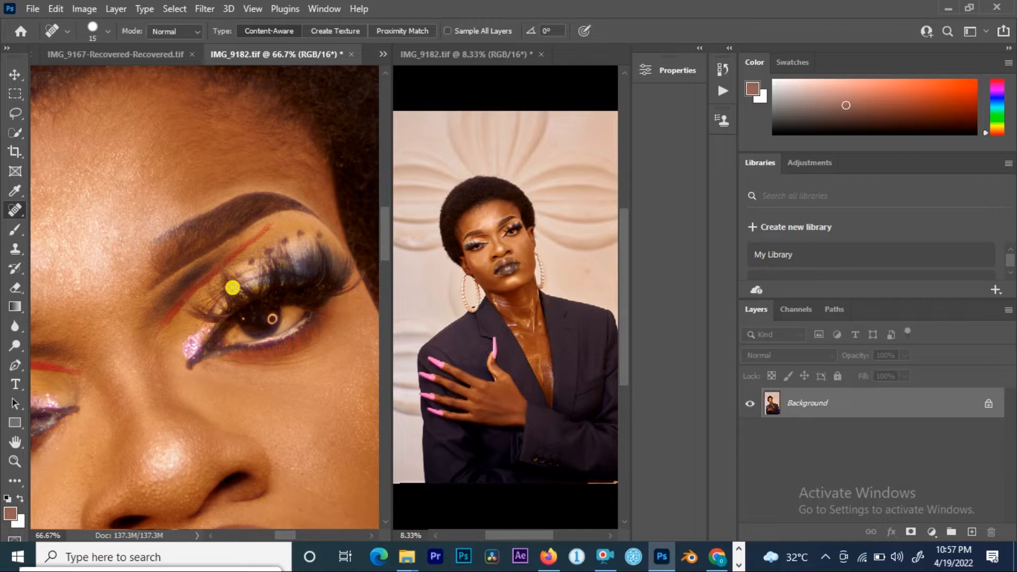
Step: Consolidate all document windows into tabs
{"action": "left_click", "coordinate": [324, 7]}
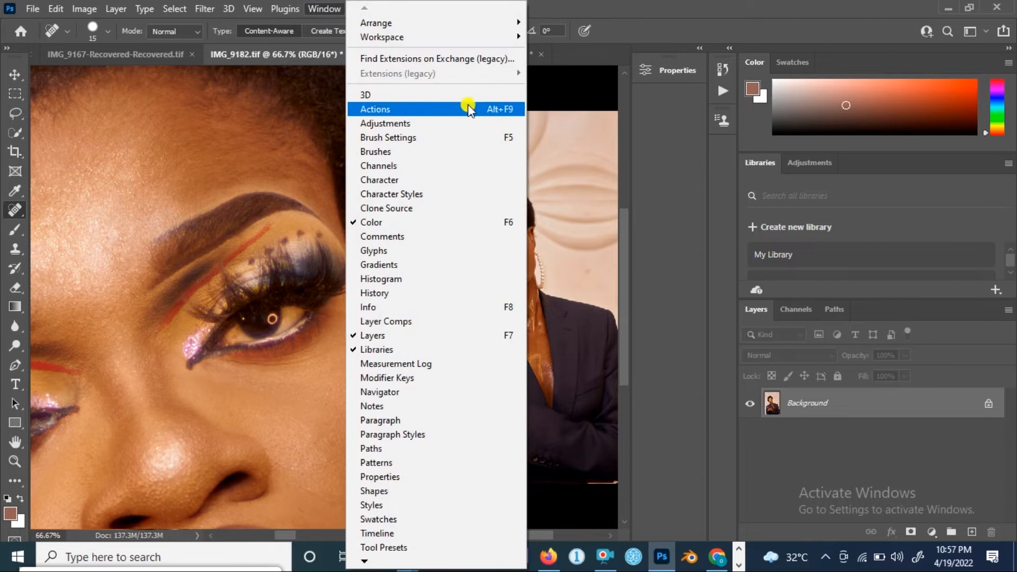
{"action": "mouse_move", "coordinate": [497, 26]}
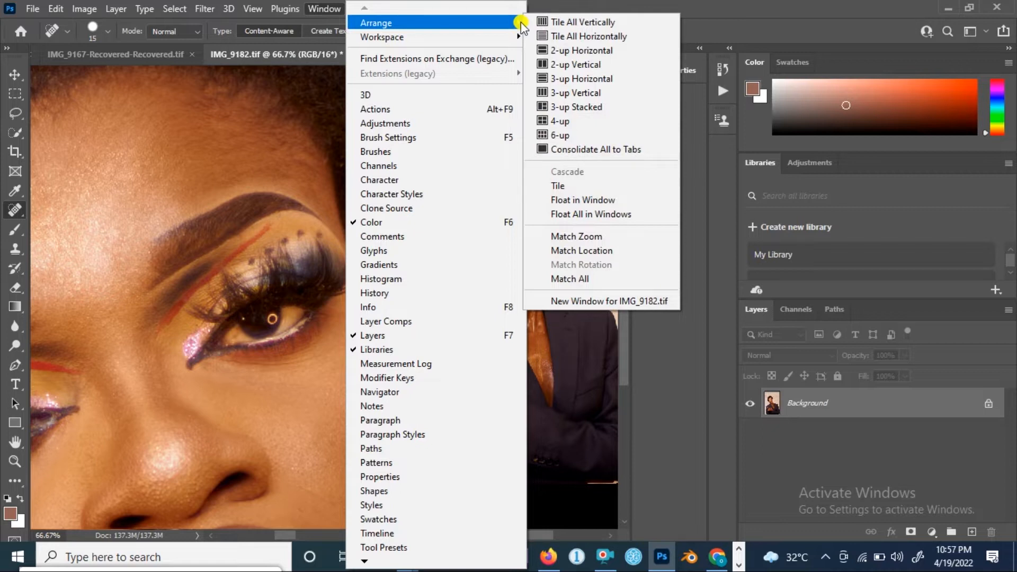
{"action": "left_click", "coordinate": [590, 150]}
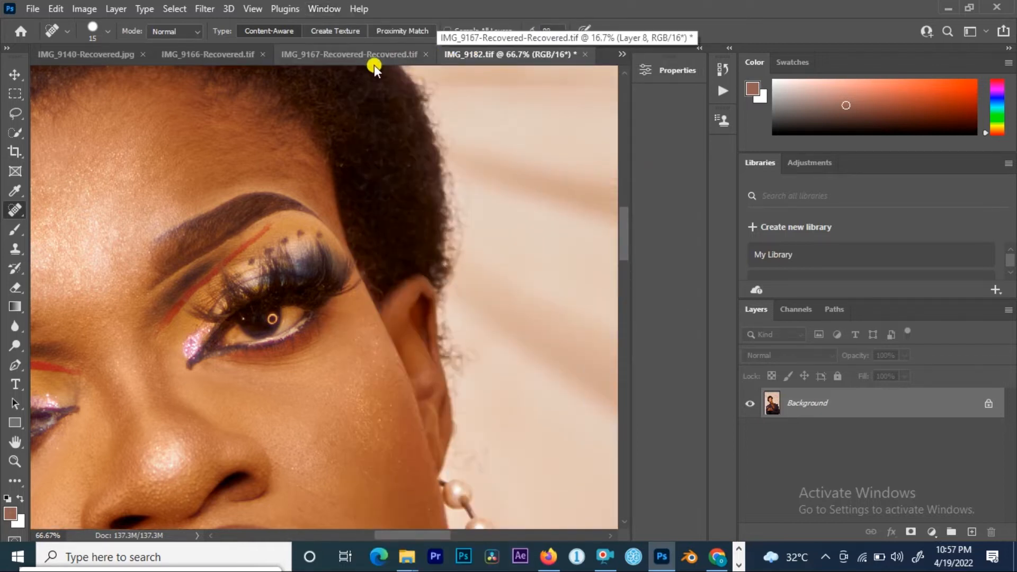
Step: Close the extra zoomed-in window of IMG_9182.tif, keeping the full-view one
{"action": "left_click", "coordinate": [622, 54]}
{"action": "left_click", "coordinate": [651, 155]}
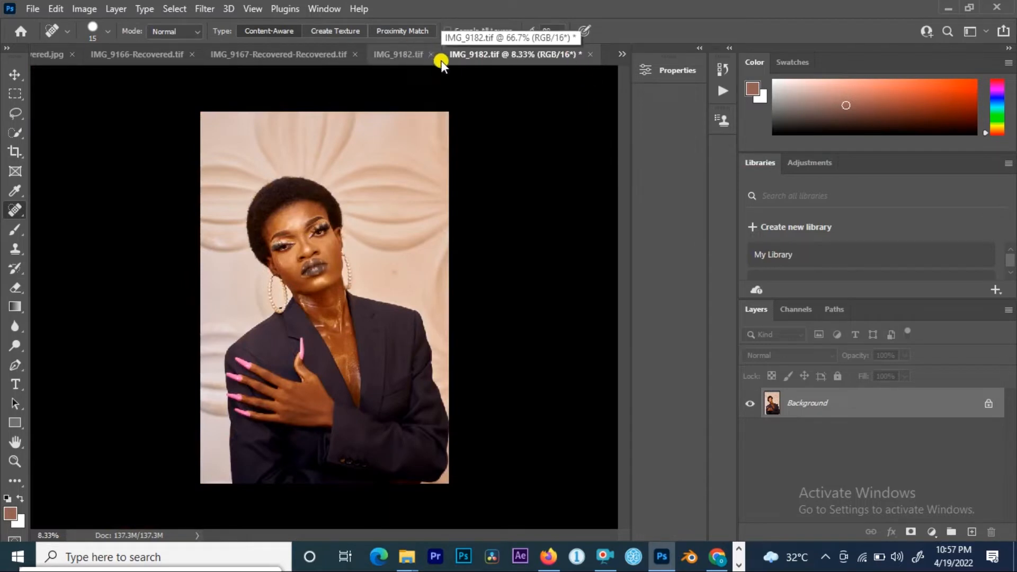
{"action": "left_click", "coordinate": [412, 56]}
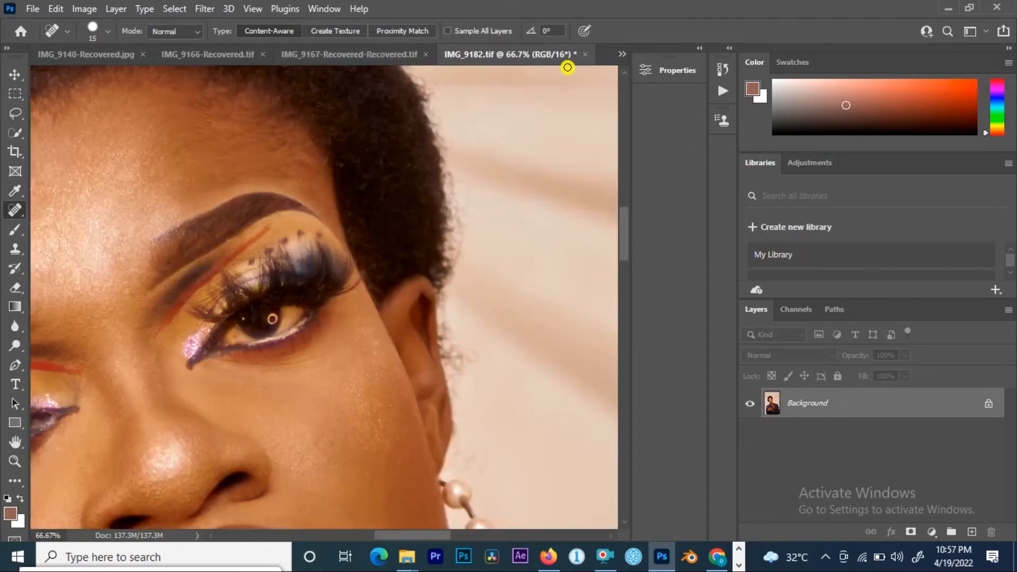
{"action": "left_click", "coordinate": [586, 54]}
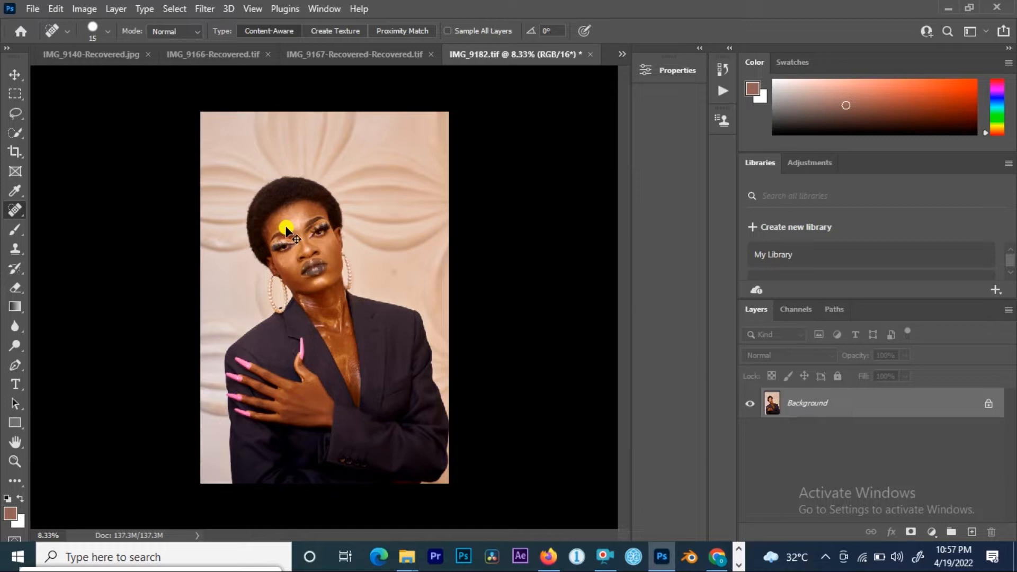
Step: Duplicate the Background layer twice
{"action": "key", "text": "ctrl+plus"}
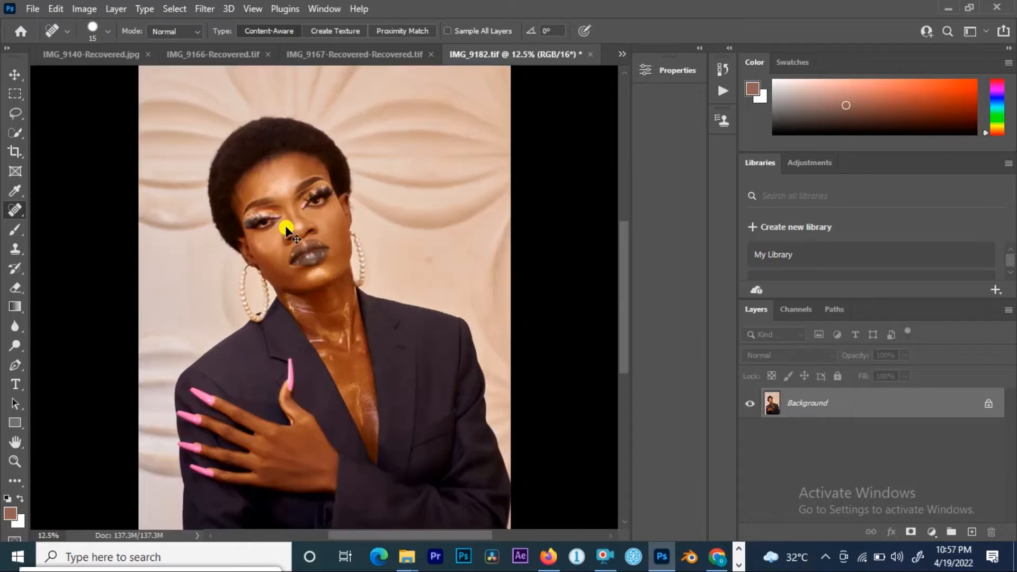
{"action": "key", "text": "ctrl+plus"}
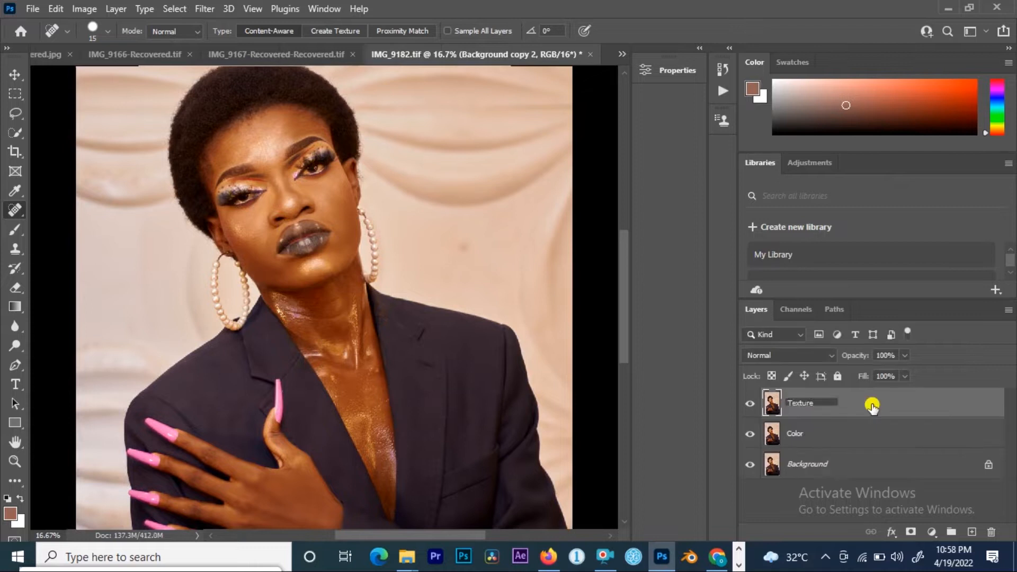
{"action": "left_click", "coordinate": [869, 406]}
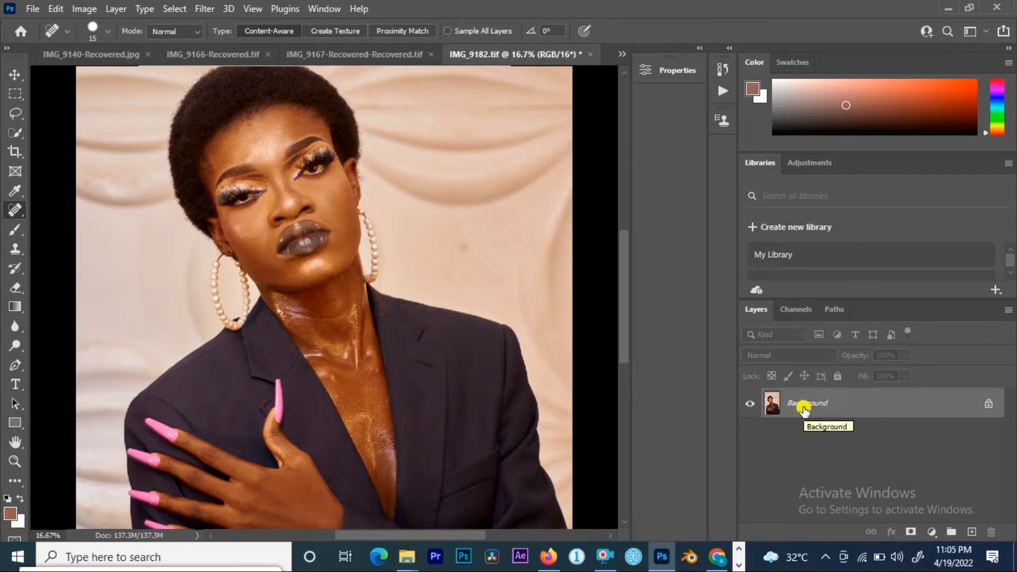
{"action": "left_click_drag", "start_coordinate": [799, 406], "coordinate": [972, 532]}
{"action": "left_click_drag", "start_coordinate": [803, 393], "coordinate": [973, 532]}
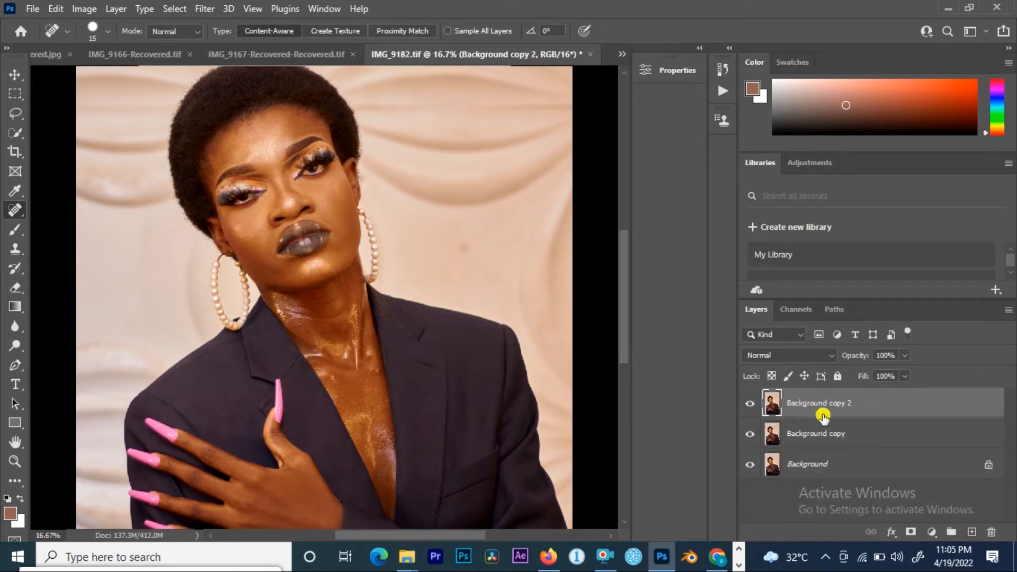
Step: Rename the first background copy layer as Color
{"action": "double_click", "coordinate": [816, 433]}
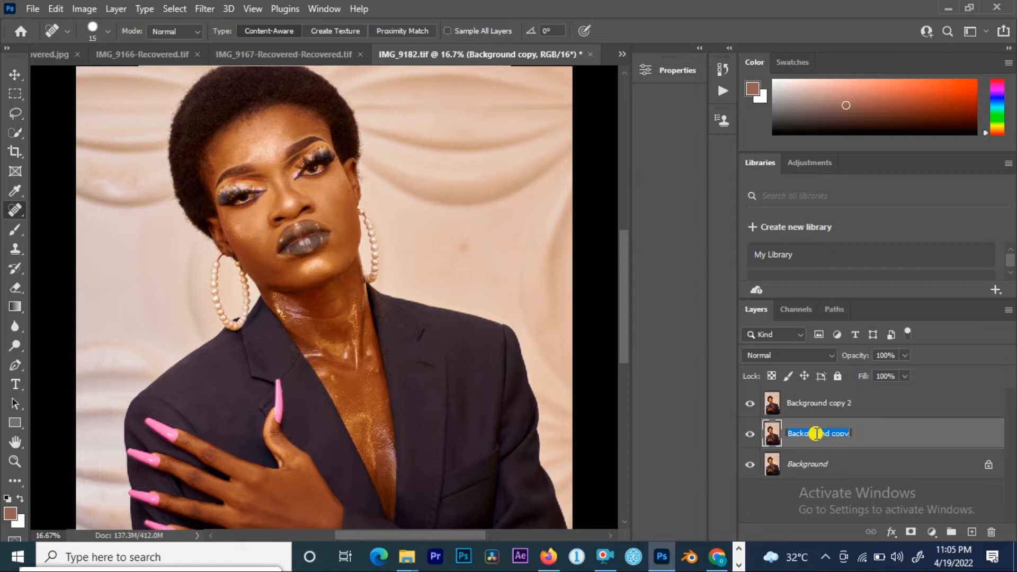
{"action": "type", "text": "Color"}
{"action": "left_click", "coordinate": [798, 408]}
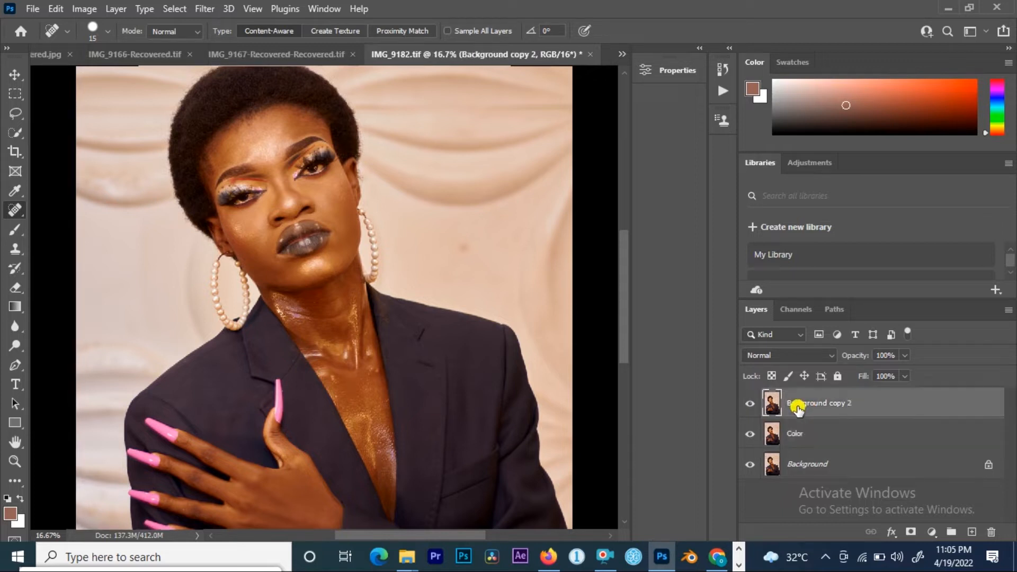
Step: Rename the top background copy layer as Texture
{"action": "double_click", "coordinate": [803, 403]}
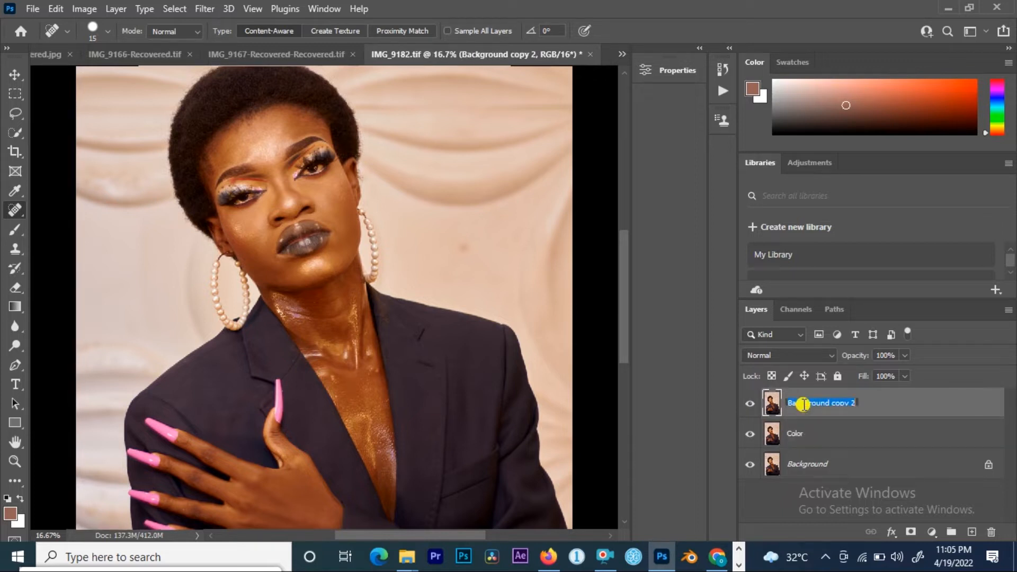
{"action": "type", "text": "Texture"}
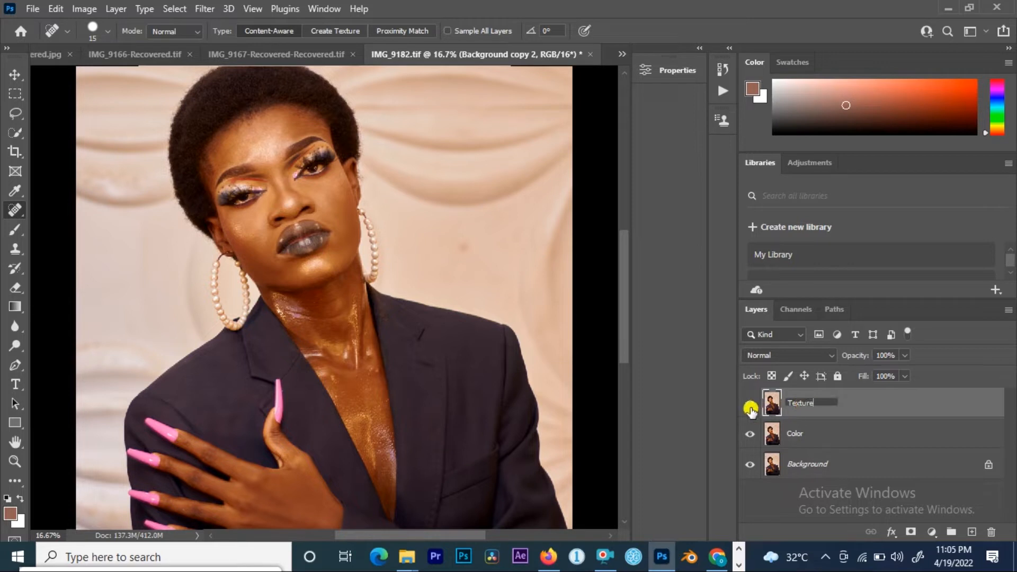
{"action": "left_click", "coordinate": [861, 404]}
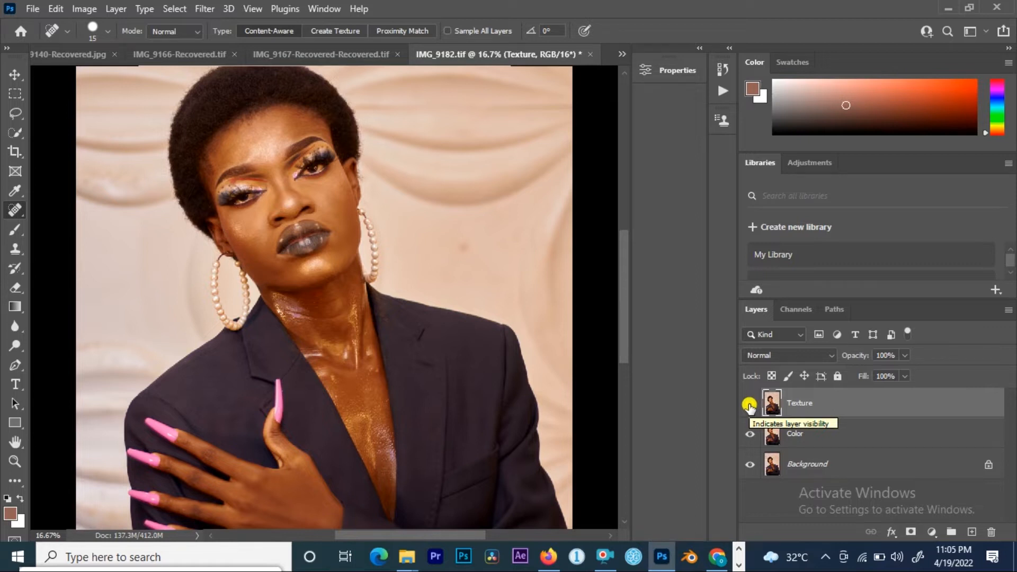
Step: Hide the Texture layer and select the Color layer
{"action": "left_click", "coordinate": [749, 406]}
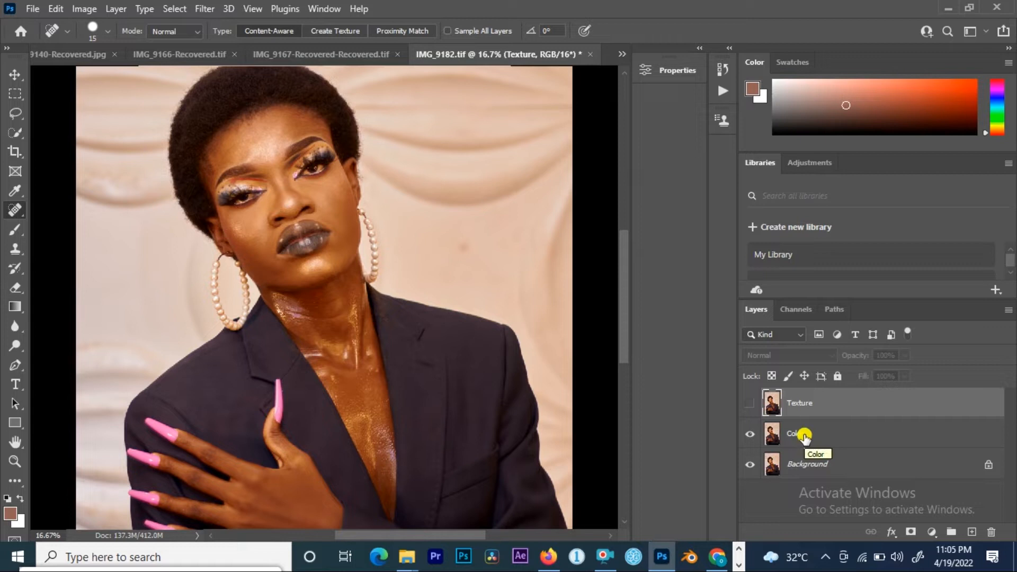
{"action": "left_click", "coordinate": [804, 435]}
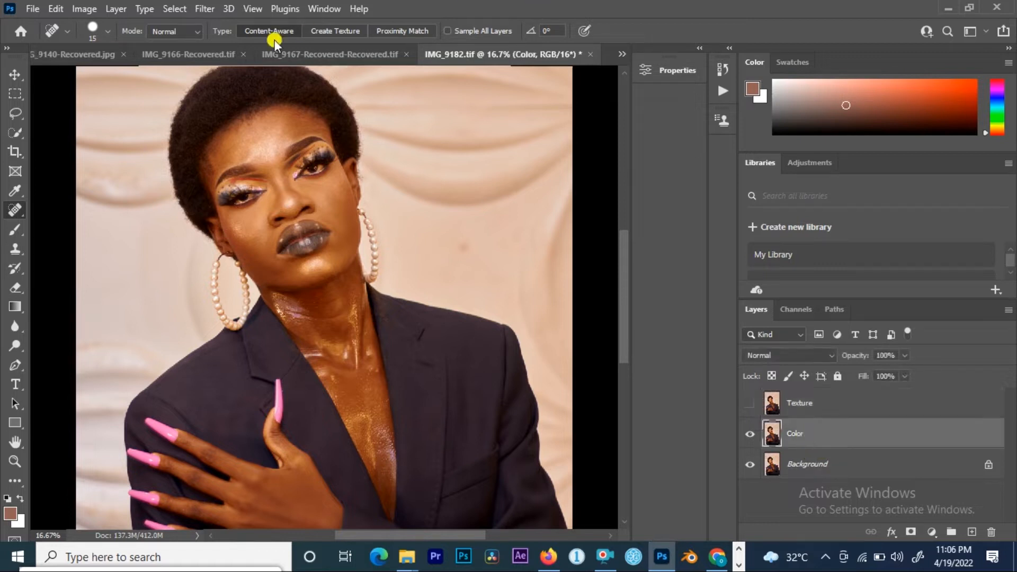
Step: Apply a Gaussian Blur with a 14-pixel radius to the Color layer
{"action": "left_click", "coordinate": [200, 9]}
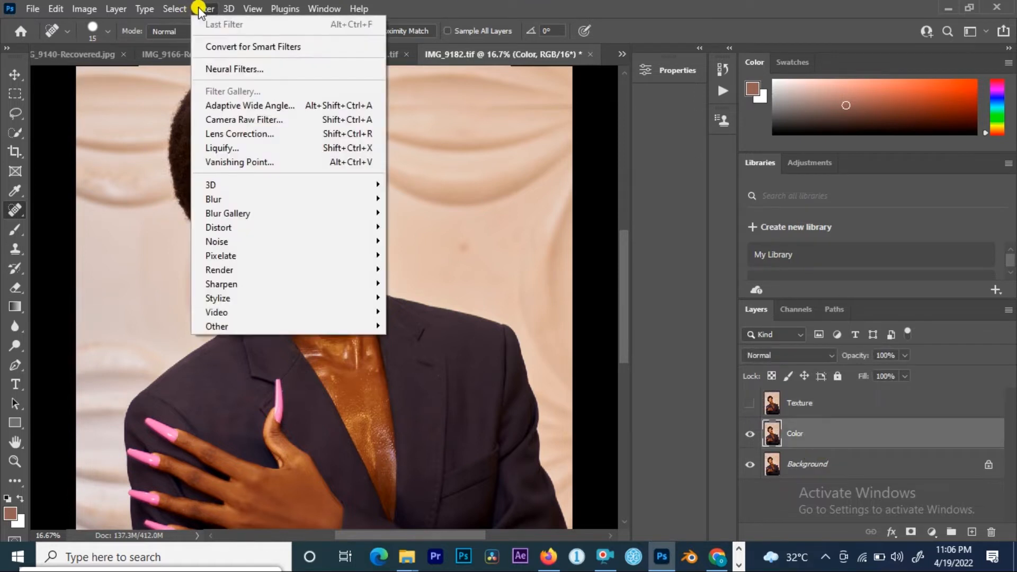
{"action": "mouse_move", "coordinate": [297, 200]}
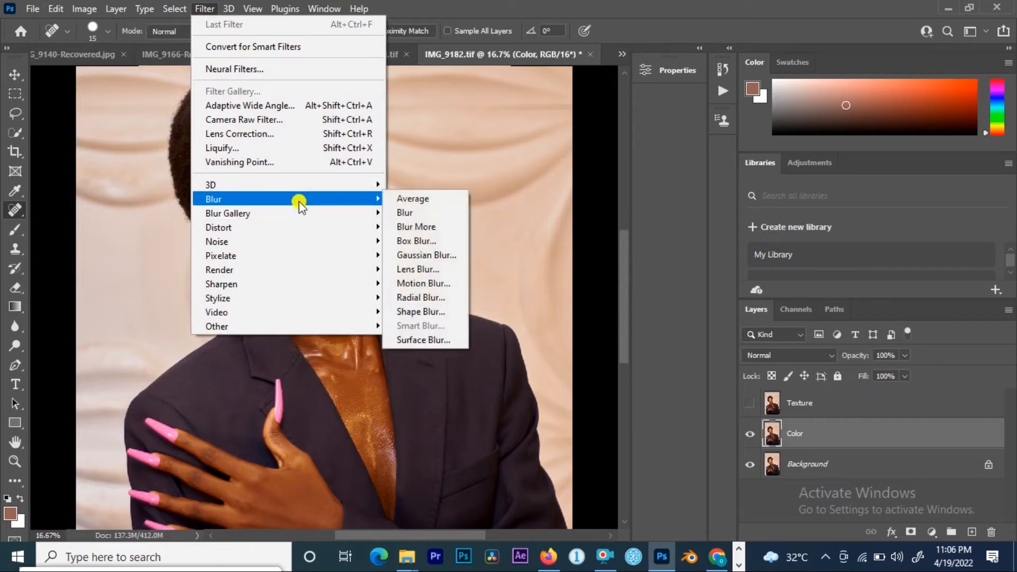
{"action": "left_click", "coordinate": [439, 255]}
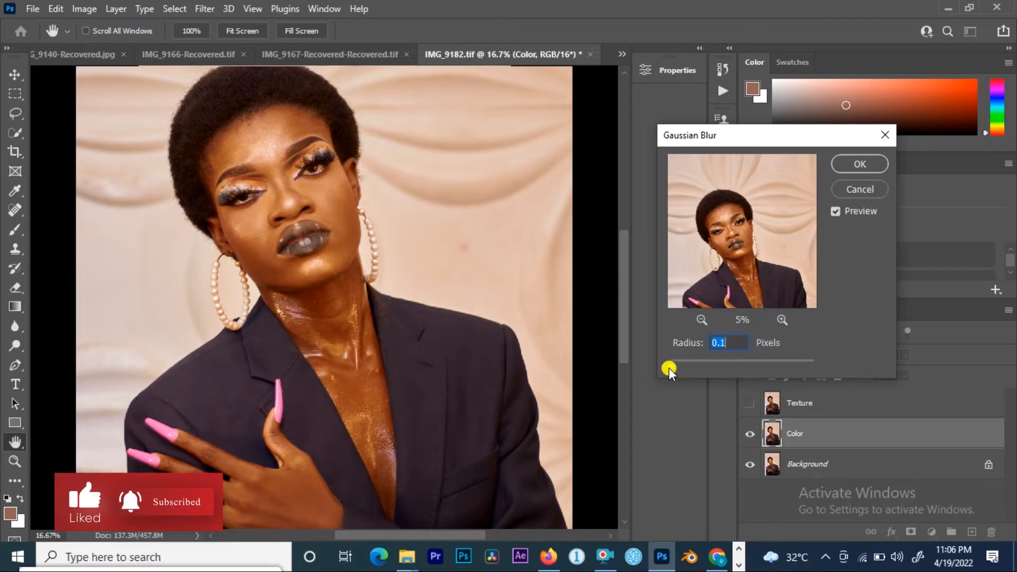
{"action": "left_click_drag", "start_coordinate": [671, 368], "coordinate": [578, 358]}
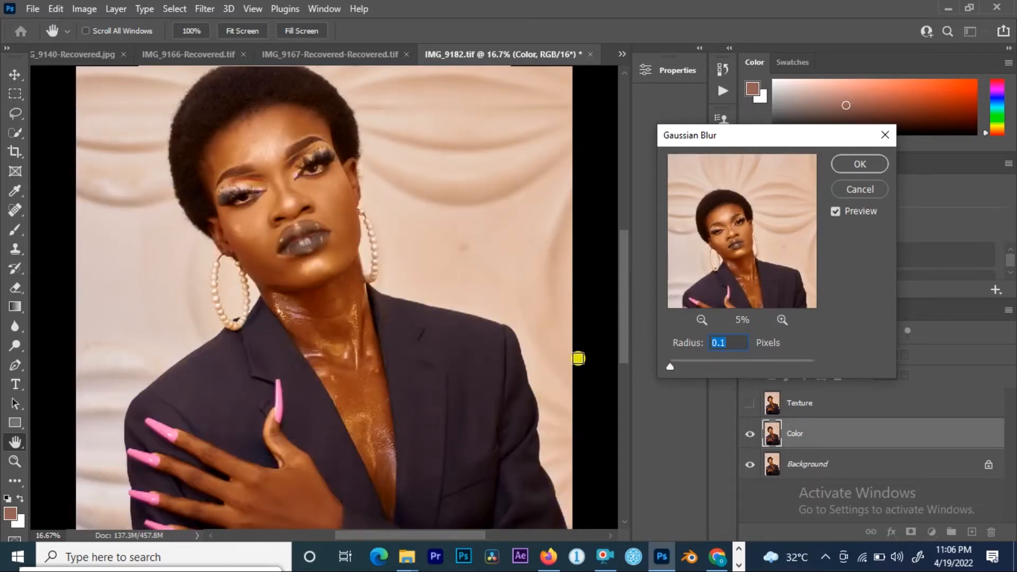
{"action": "left_click_drag", "start_coordinate": [670, 368], "coordinate": [735, 366]}
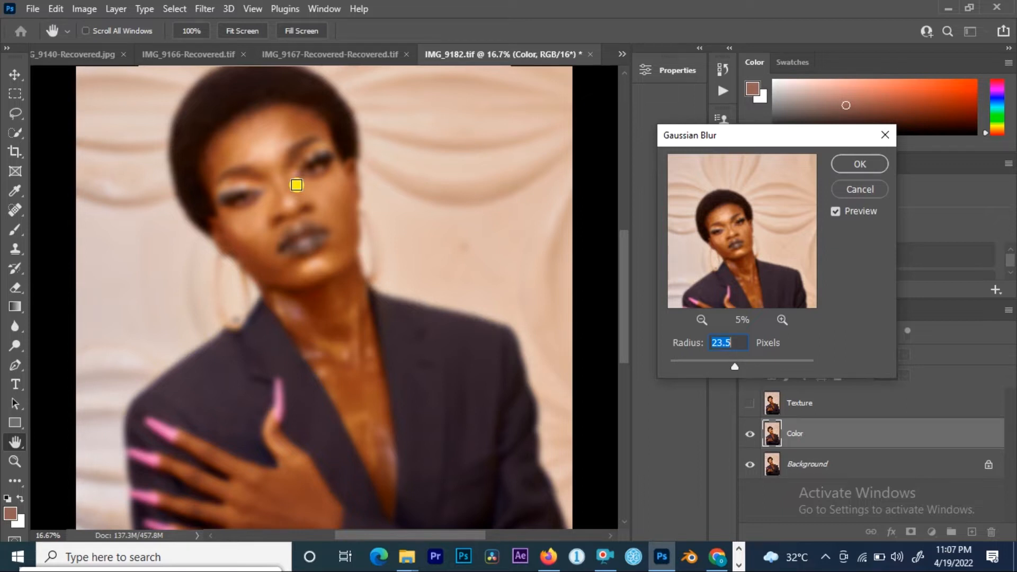
{"action": "left_click", "coordinate": [672, 370]}
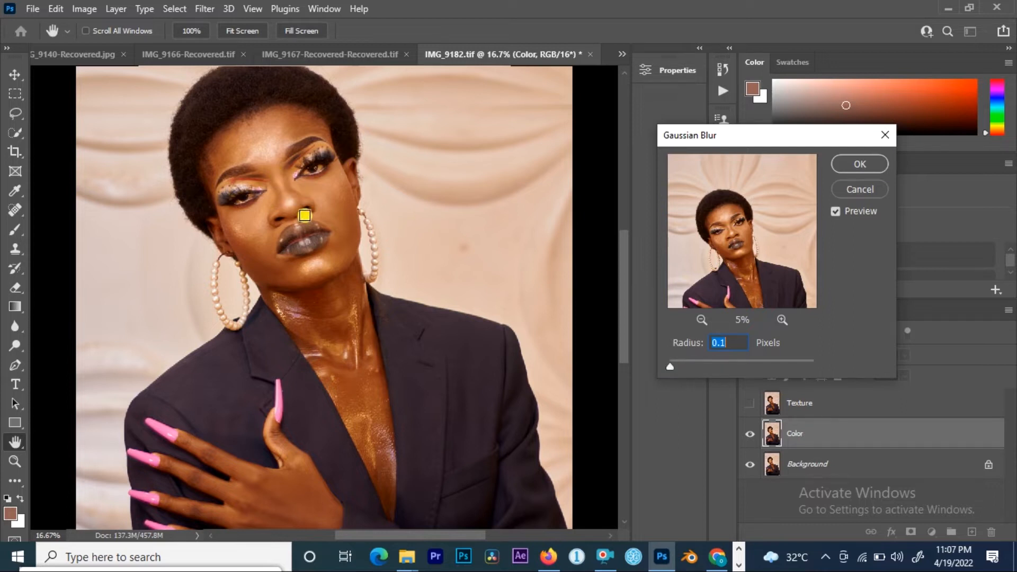
{"action": "left_click", "coordinate": [335, 206]}
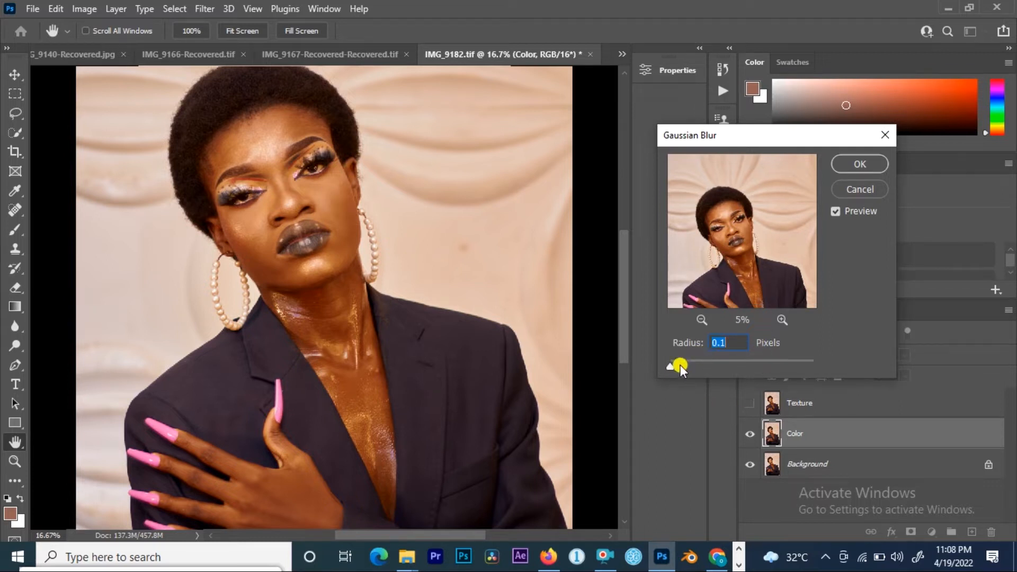
{"action": "left_click_drag", "start_coordinate": [673, 367], "coordinate": [737, 367]}
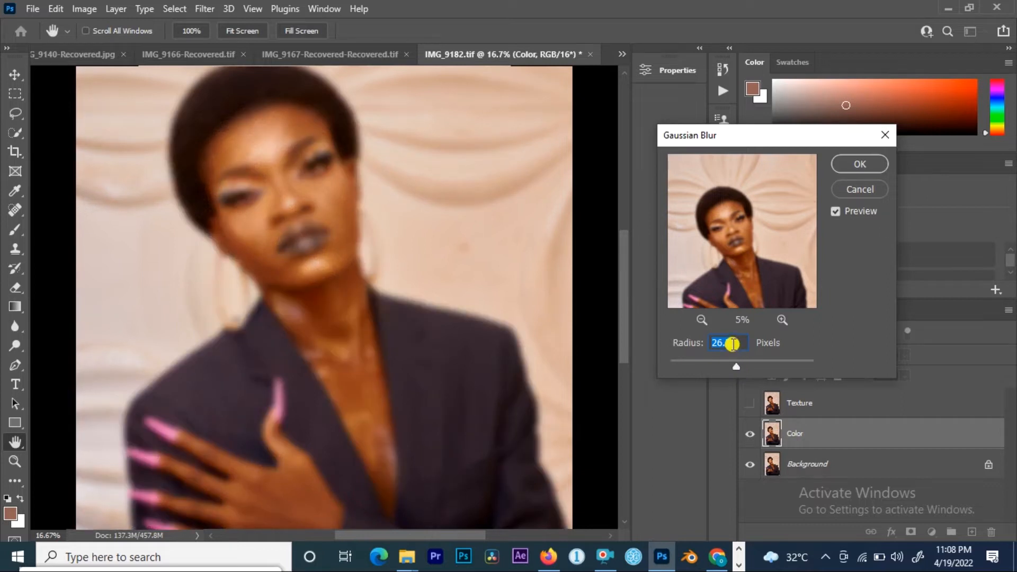
{"action": "type", "text": "14"}
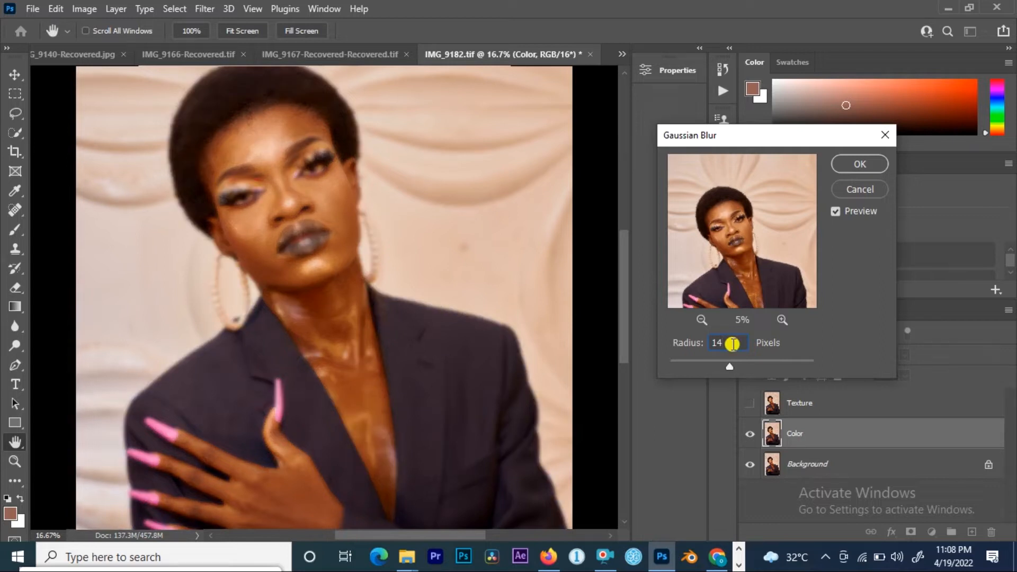
{"action": "left_click", "coordinate": [868, 164]}
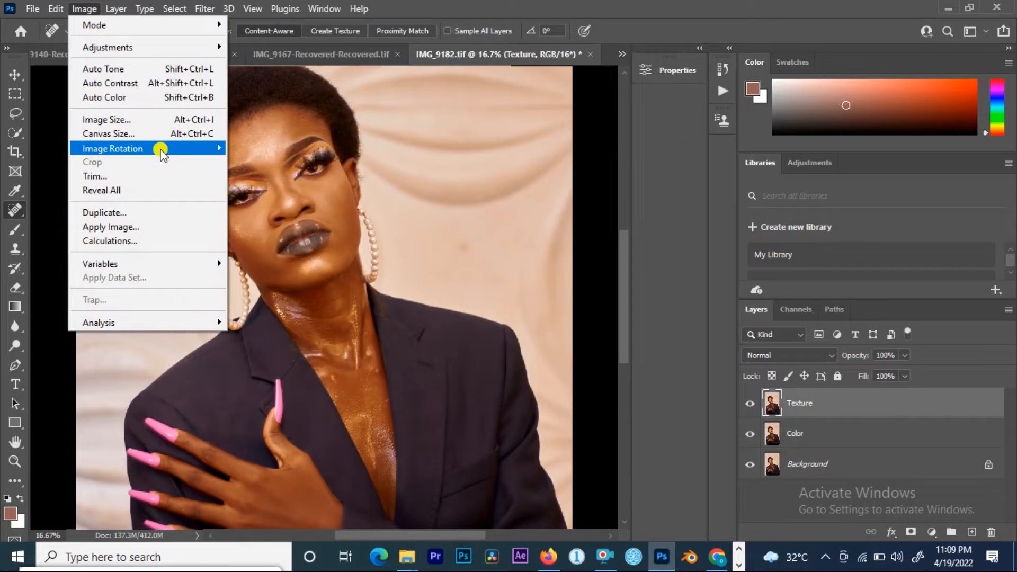
Step: Open Apply Image for the Texture layer and choose the color layer as its source layer
{"action": "left_click", "coordinate": [237, 41]}
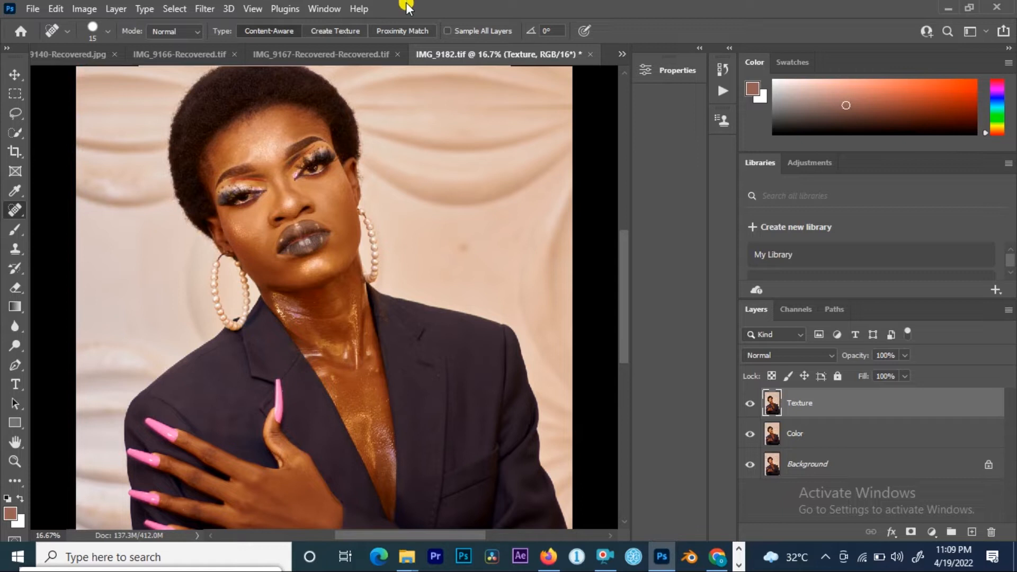
{"action": "left_click", "coordinate": [85, 9]}
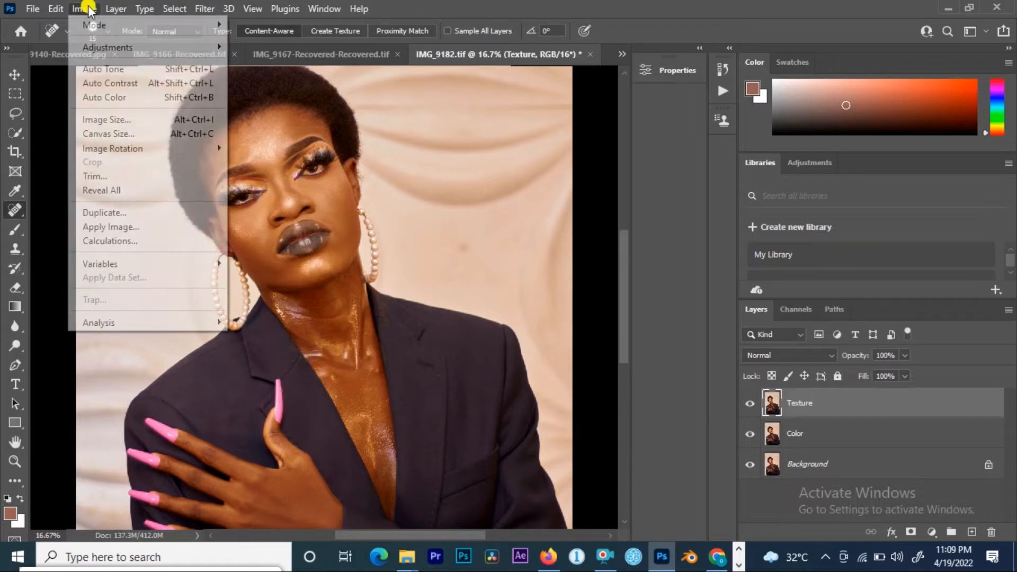
{"action": "left_click", "coordinate": [130, 228]}
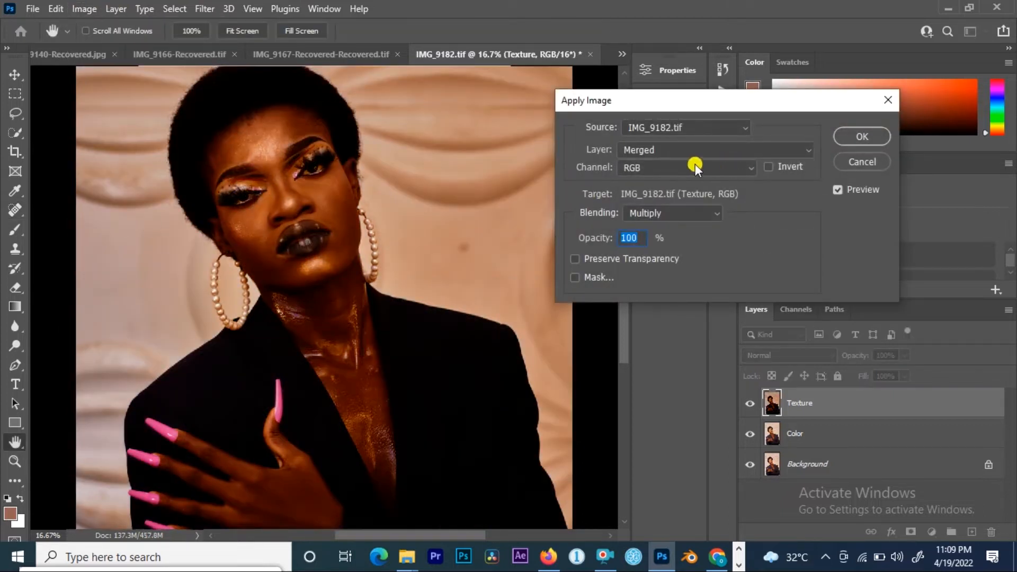
{"action": "left_click_drag", "start_coordinate": [757, 96], "coordinate": [641, 83]}
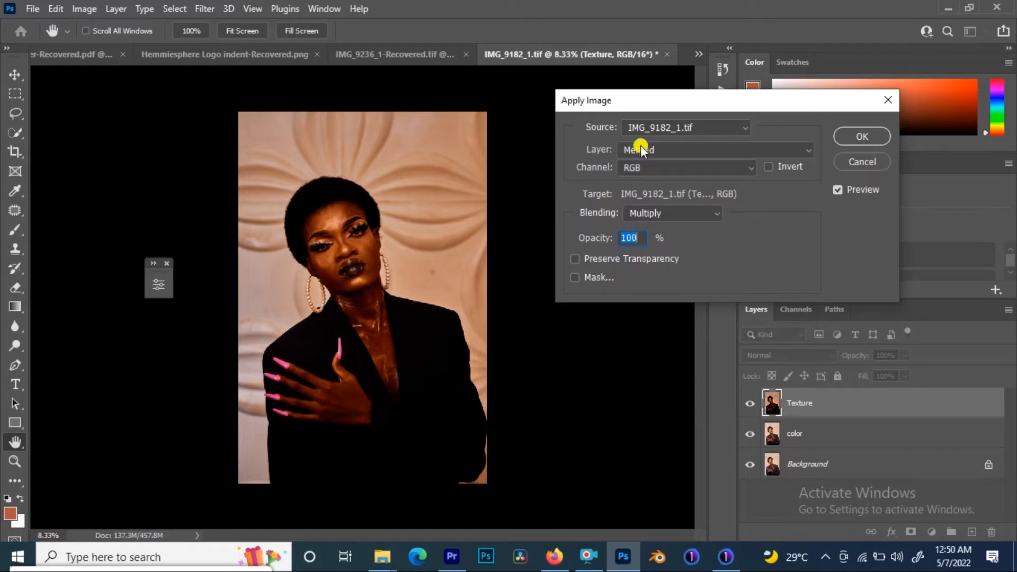
{"action": "left_click", "coordinate": [672, 151]}
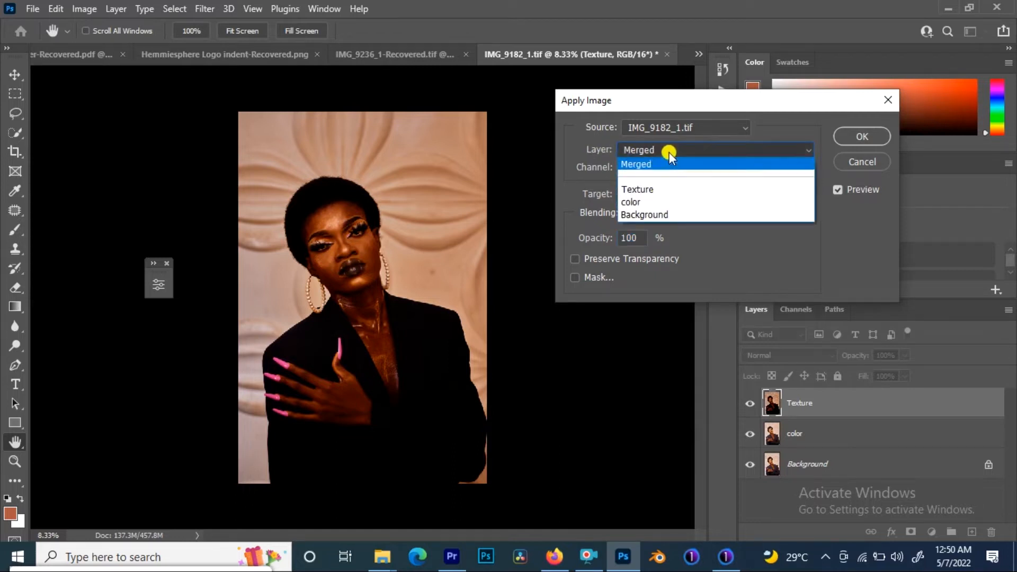
{"action": "left_click", "coordinate": [643, 196]}
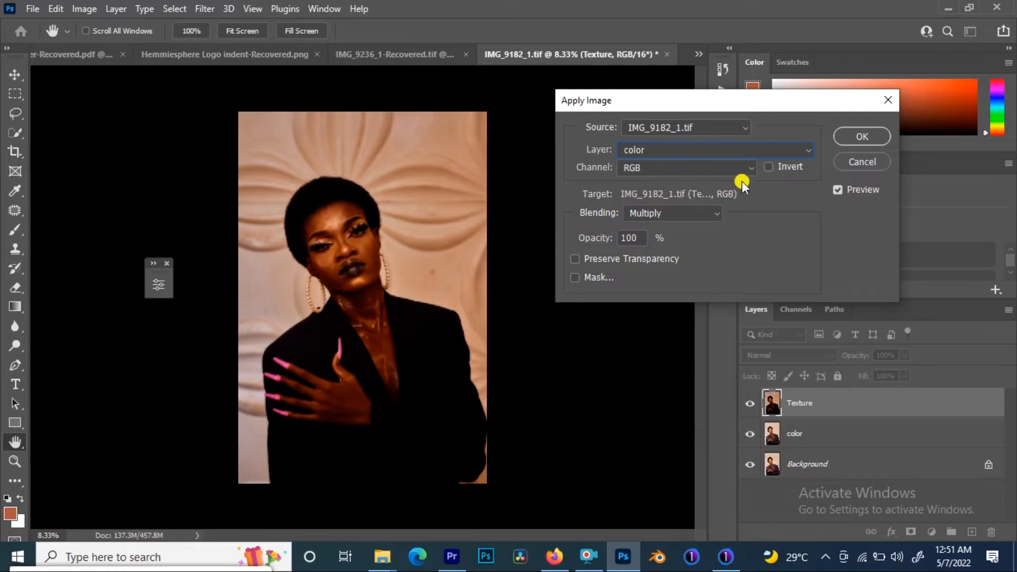
Step: Set the Apply Image blending to Add with Invert enabled, Scale 2 and Offset 0, and apply it
{"action": "left_click", "coordinate": [665, 214]}
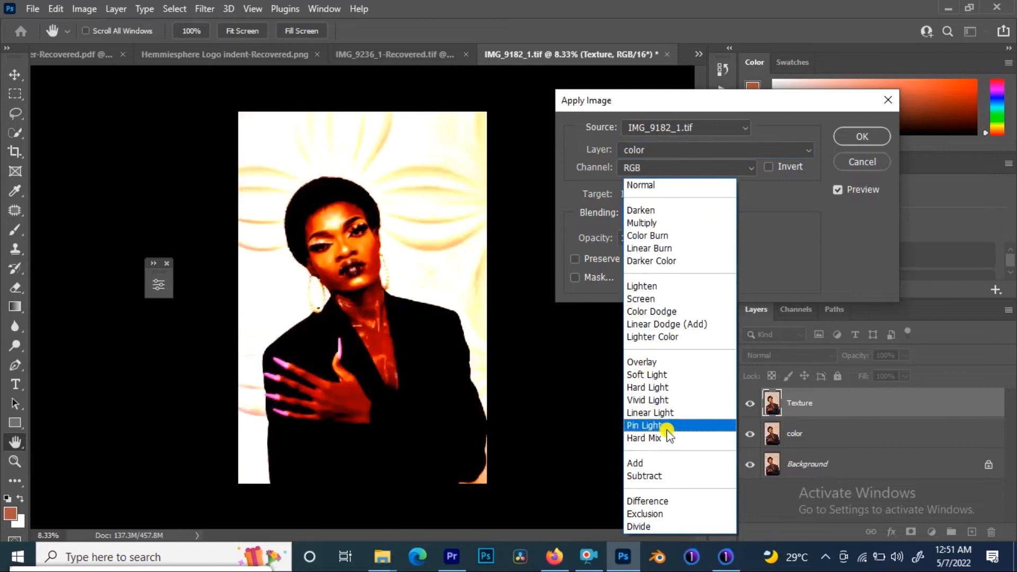
{"action": "left_click", "coordinate": [647, 476]}
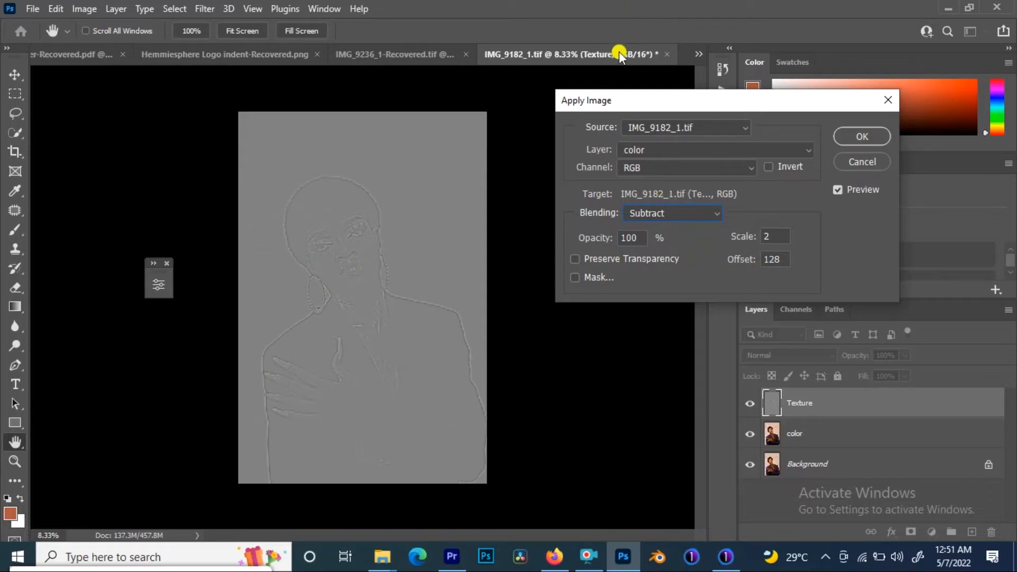
{"action": "left_click", "coordinate": [716, 213]}
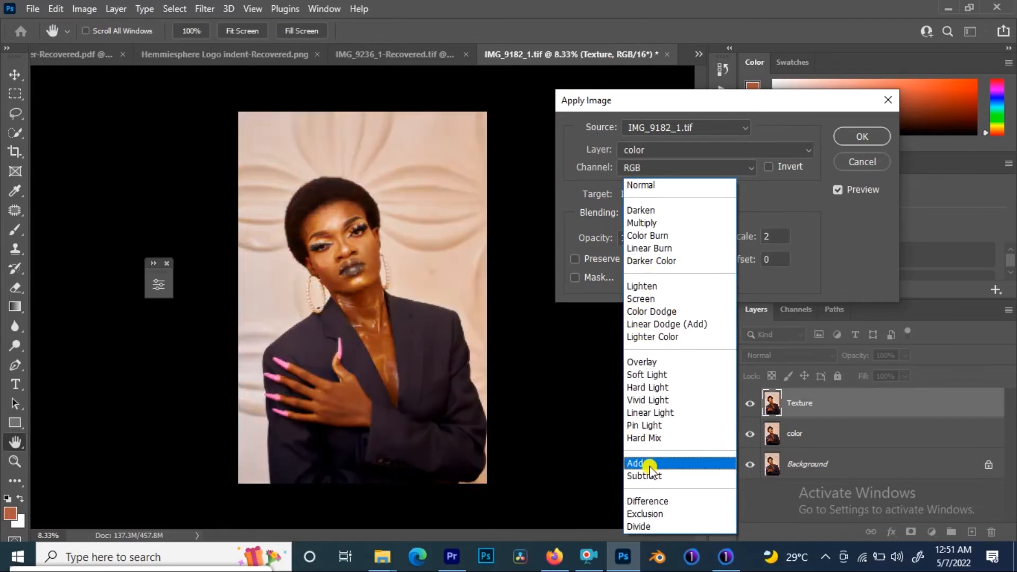
{"action": "left_click", "coordinate": [650, 464]}
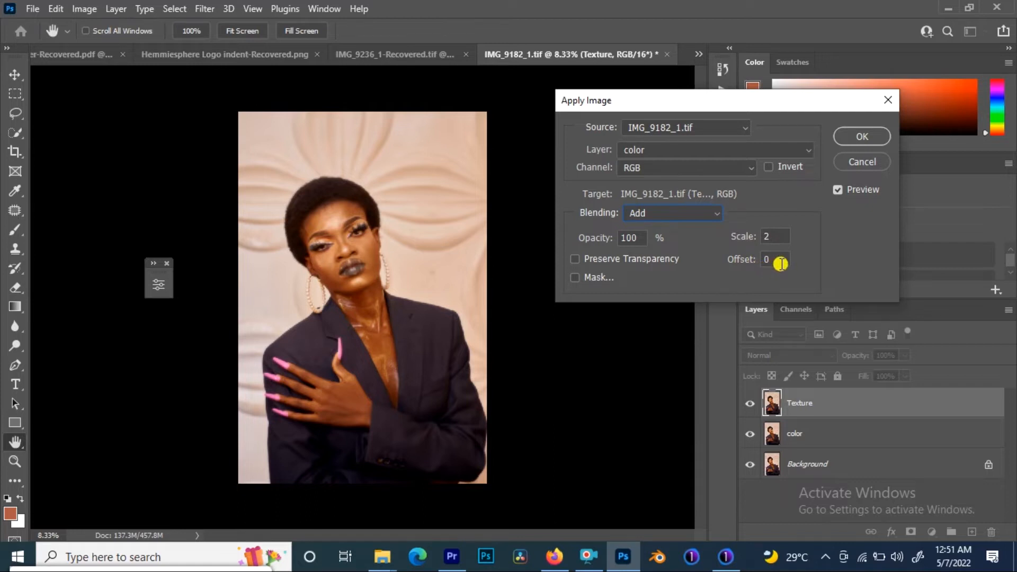
{"action": "left_click", "coordinate": [769, 168]}
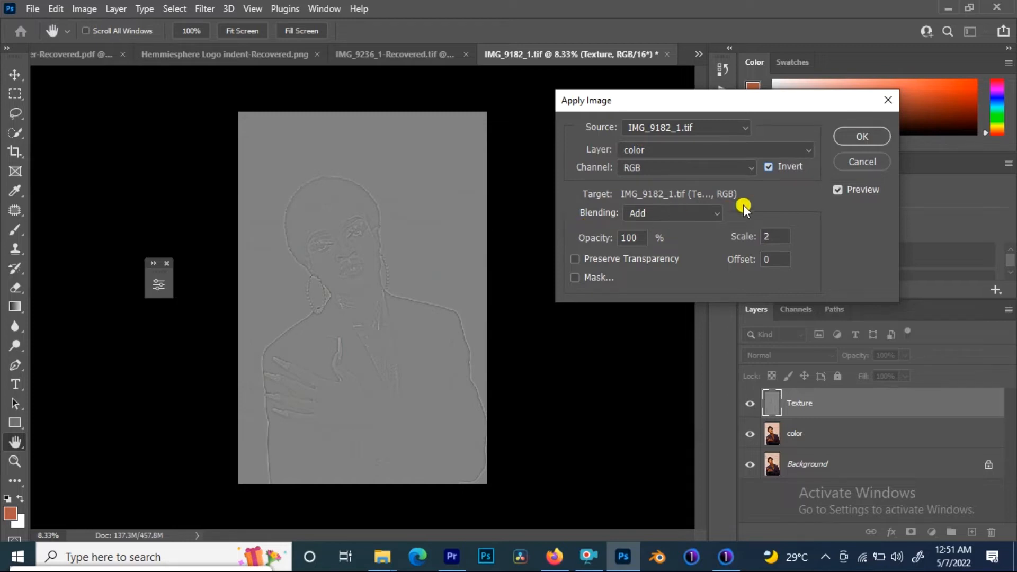
{"action": "left_click", "coordinate": [850, 135]}
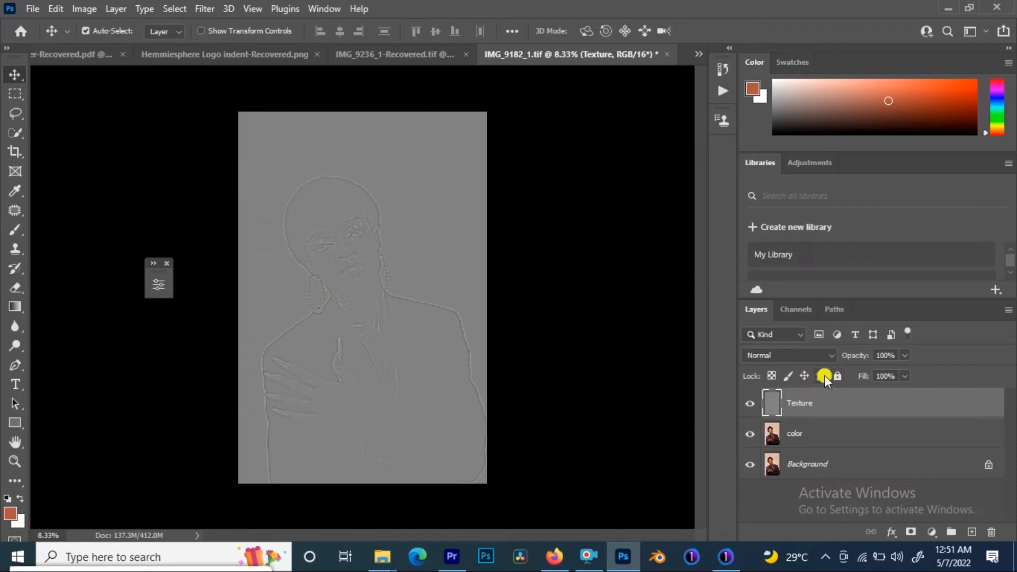
Step: Set the Texture layer's blend mode to Linear Light and group it together with the color layer
{"action": "left_click", "coordinate": [829, 354]}
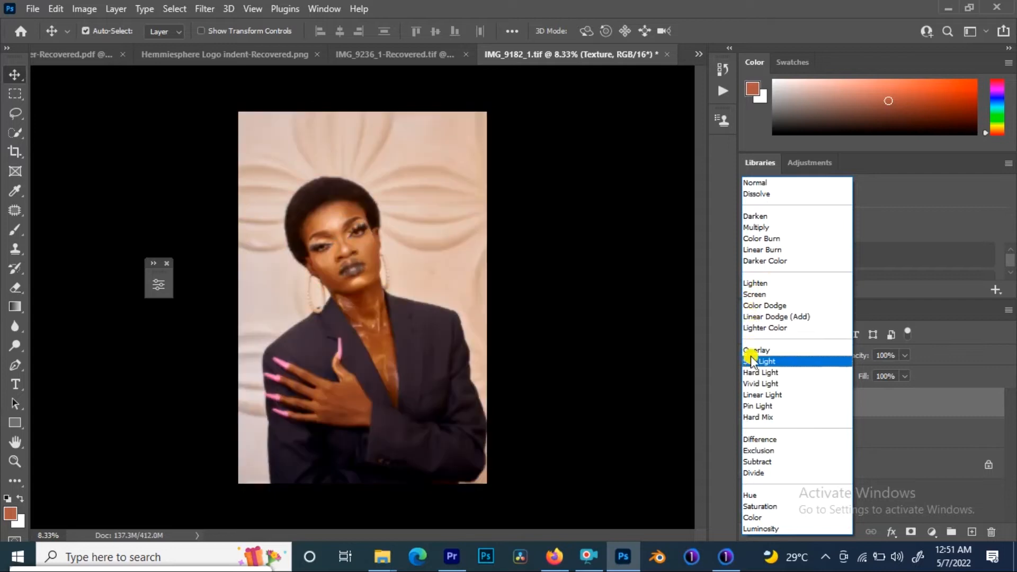
{"action": "left_click", "coordinate": [758, 394]}
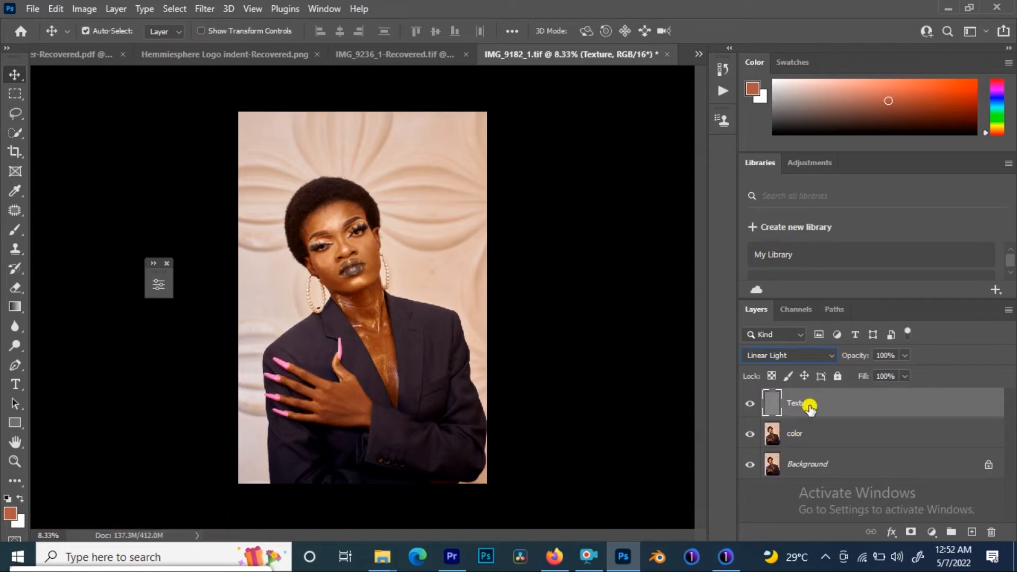
{"action": "left_click", "coordinate": [796, 436], "text": "shift"}
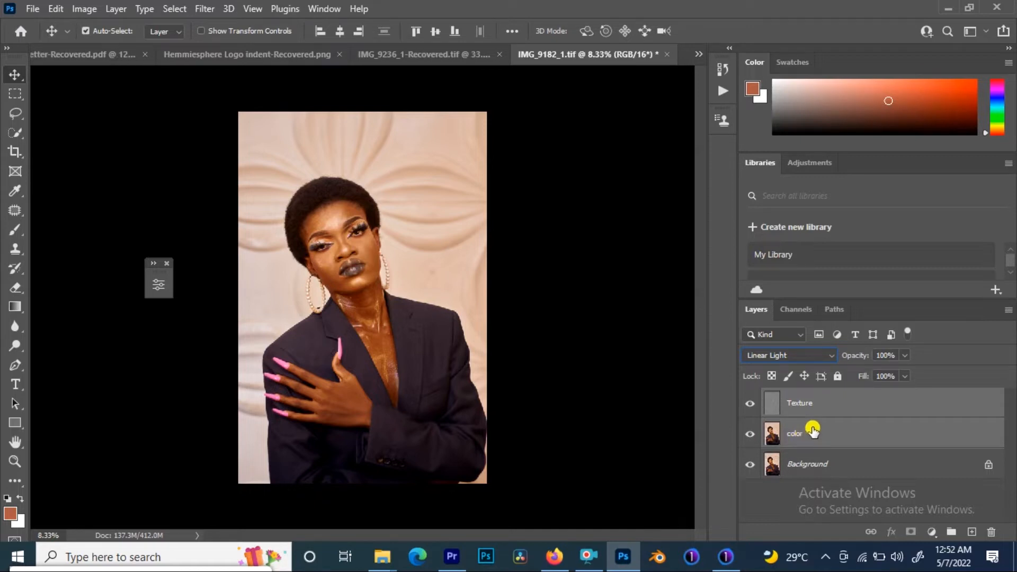
{"action": "key", "text": "ctrl"}
{"action": "key", "text": "ctrl+g"}
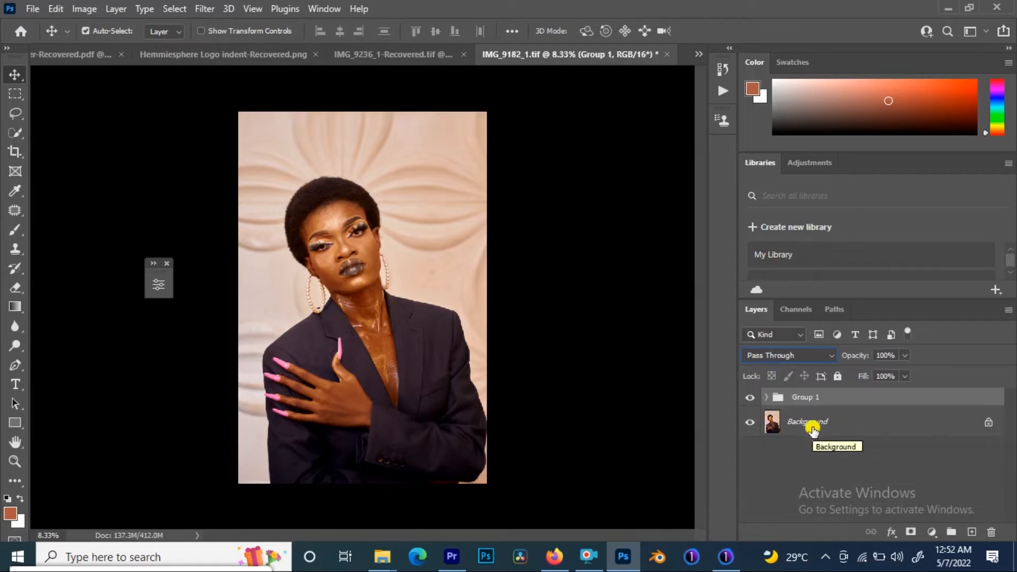
Step: Rename the new group as Frequency Speration
{"action": "double_click", "coordinate": [805, 397]}
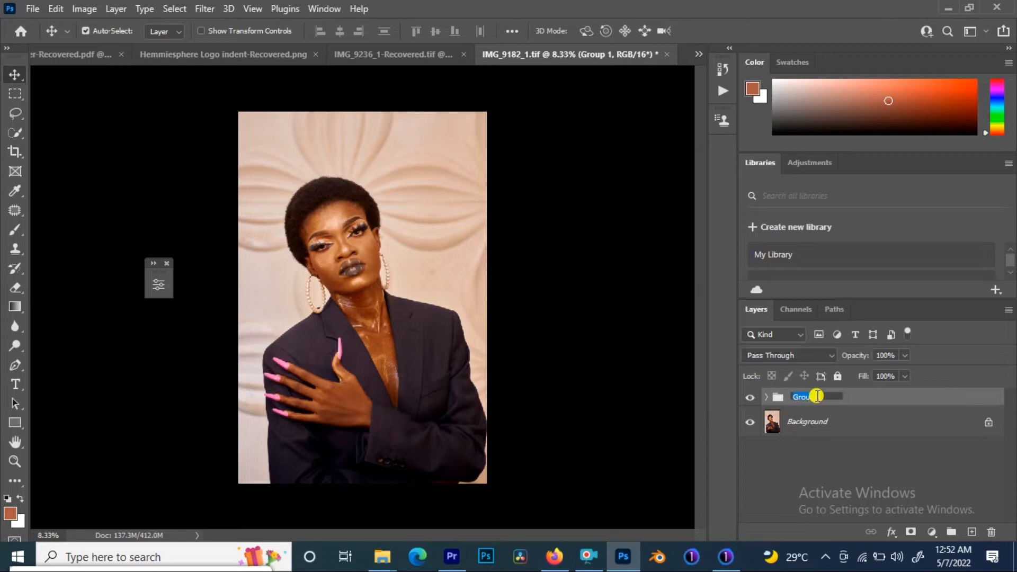
{"action": "type", "text": "Frequency Speration"}
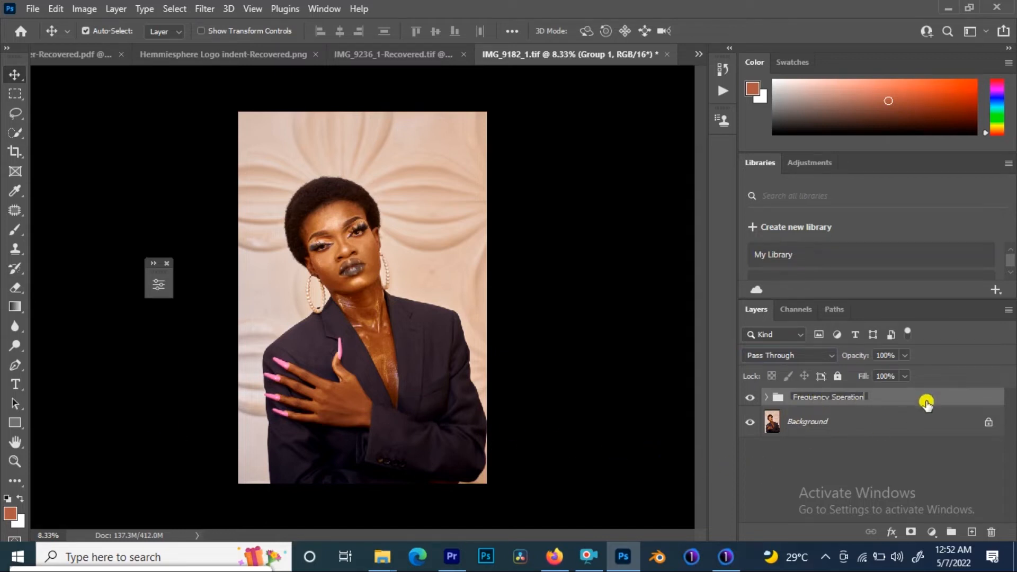
{"action": "left_click", "coordinate": [906, 397]}
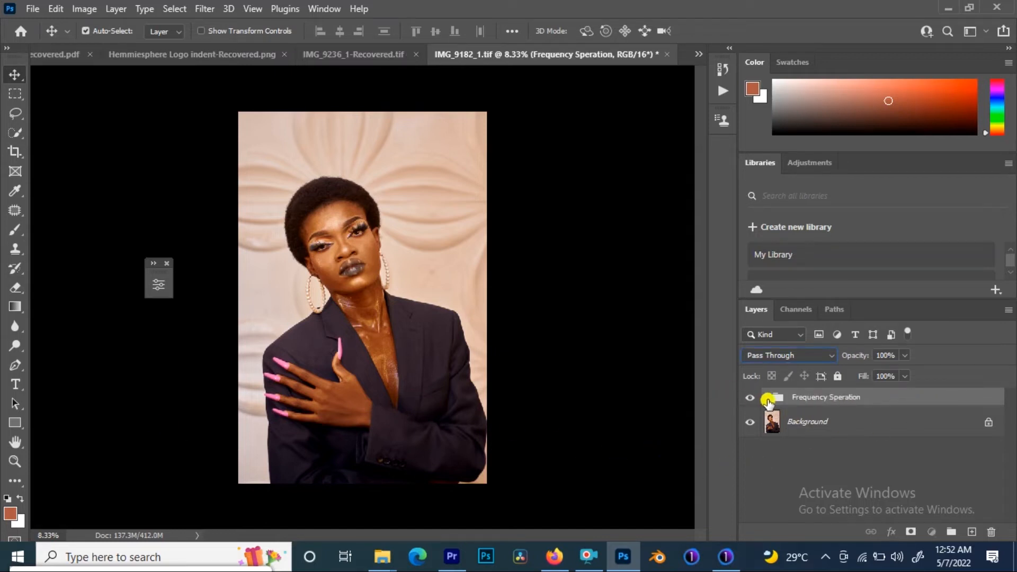
Step: Expand the Frequency Speration group, toggle the Texture layer's visibility to compare, and hide the color layer
{"action": "left_click", "coordinate": [766, 397]}
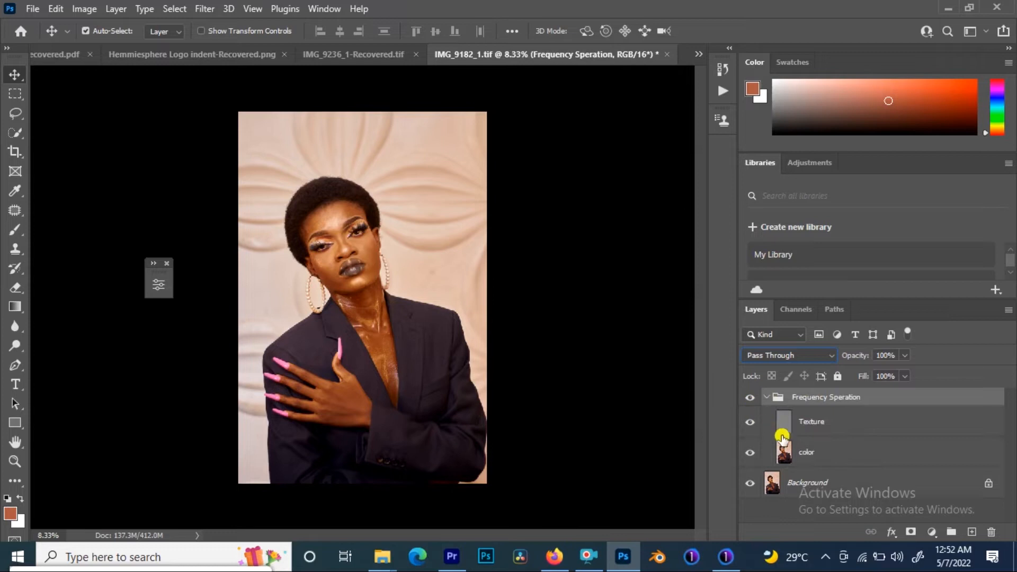
{"action": "left_click", "coordinate": [751, 422]}
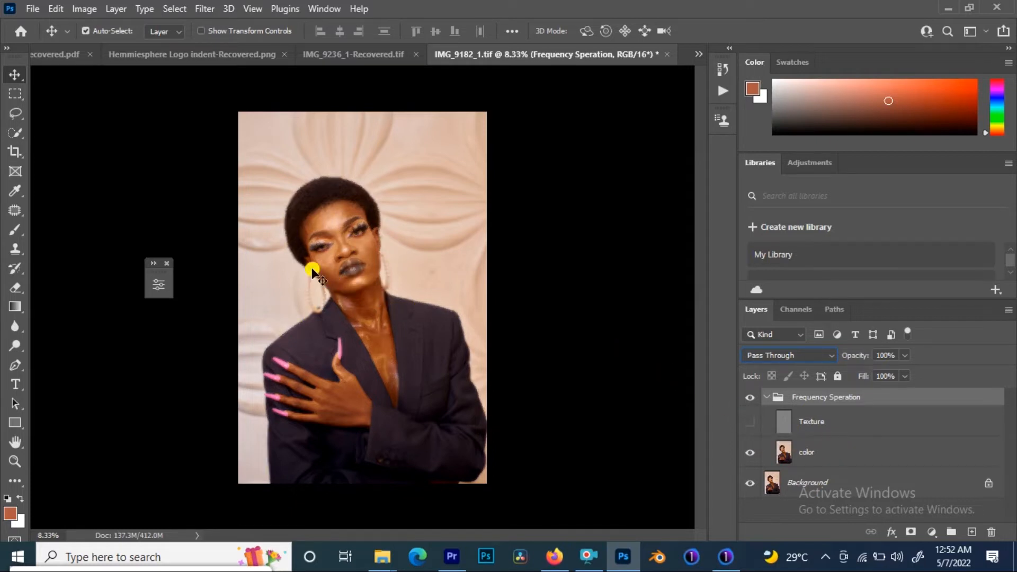
{"action": "left_click", "coordinate": [751, 423]}
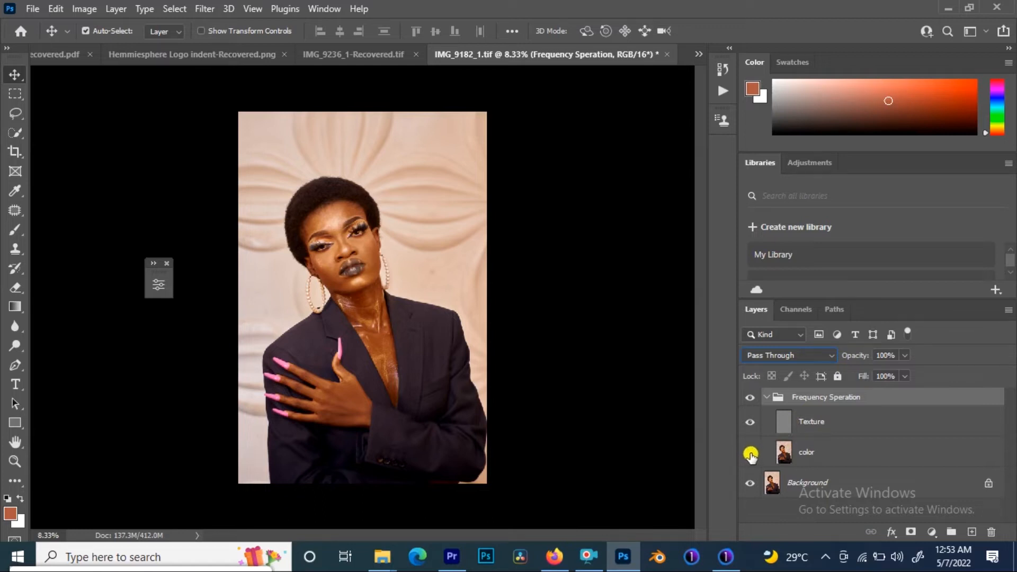
{"action": "left_click", "coordinate": [750, 453]}
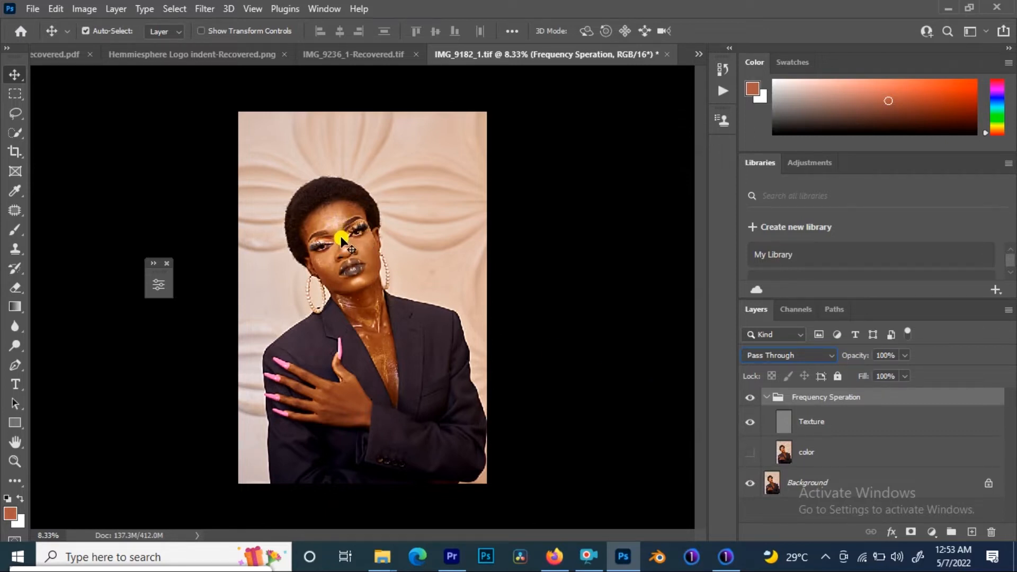
Step: Zoom in on the model's face to examine the skin texture
{"action": "key", "text": "ctrl"}
{"action": "key", "text": "ctrl+minus"}
{"action": "key", "text": "ctrl+minus"}
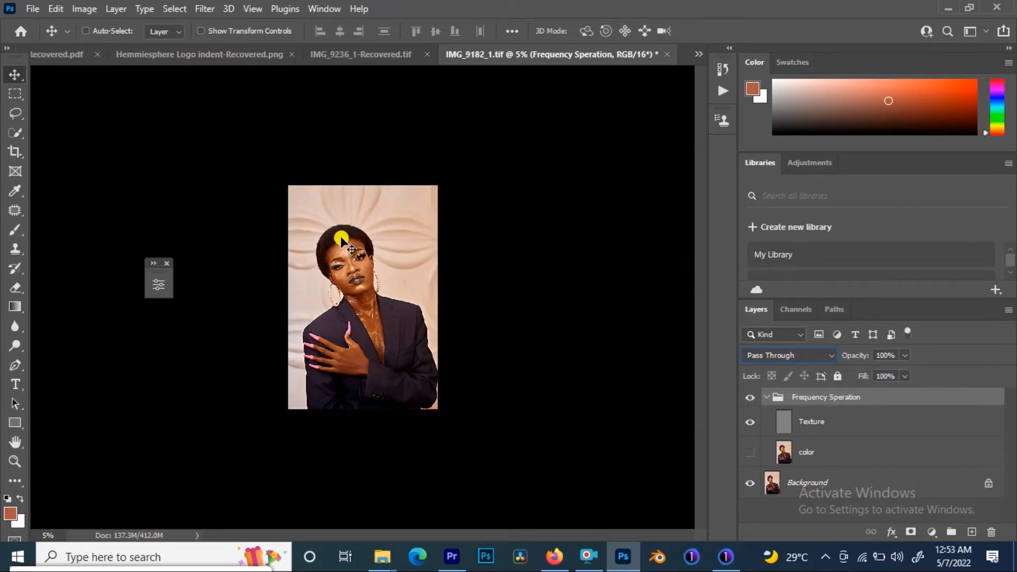
{"action": "key", "text": "ctrl+plus"}
{"action": "key", "text": "ctrl+plus"}
{"action": "key", "text": "ctrl+plus"}
{"action": "key", "text": "ctrl+plus"}
{"action": "key", "text": "ctrl+plus"}
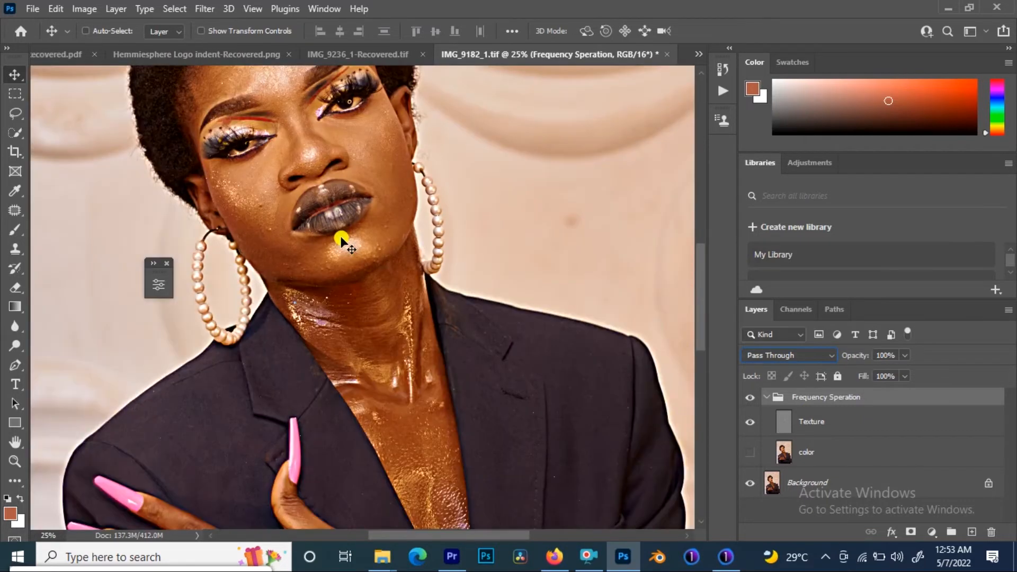
Step: Show the color layer again and toggle the Texture layer's visibility to compare smoothed and textured skin
{"action": "key", "text": "space"}
{"action": "left_click_drag", "start_coordinate": [290, 235], "coordinate": [293, 325]}
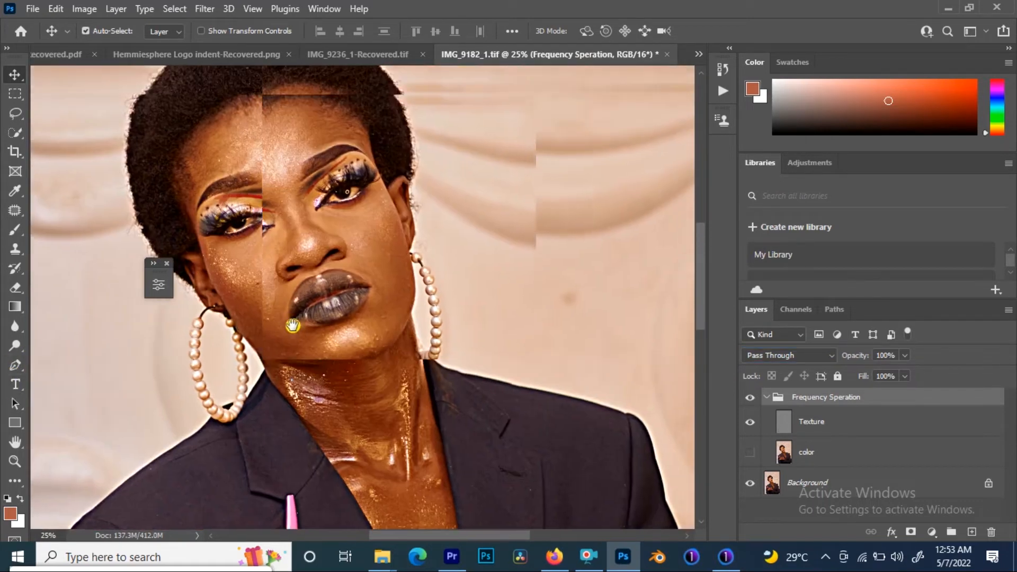
{"action": "left_click", "coordinate": [748, 454]}
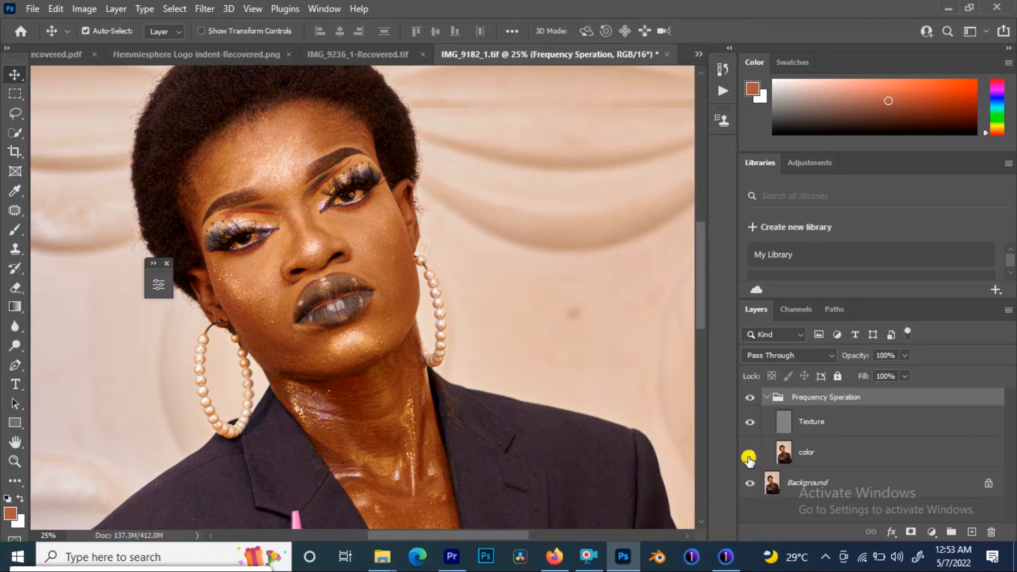
{"action": "left_click", "coordinate": [749, 424]}
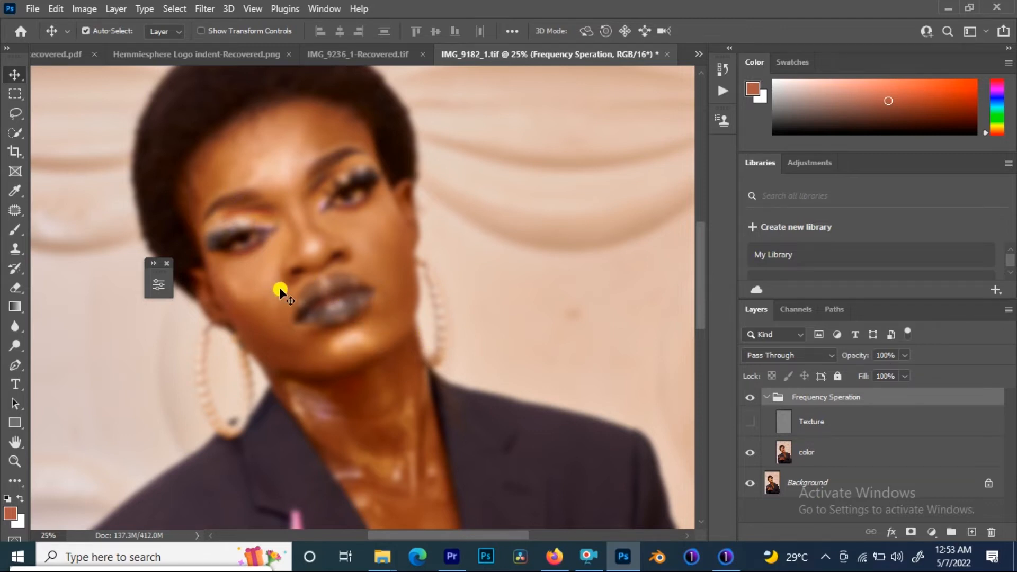
{"action": "left_click", "coordinate": [749, 423]}
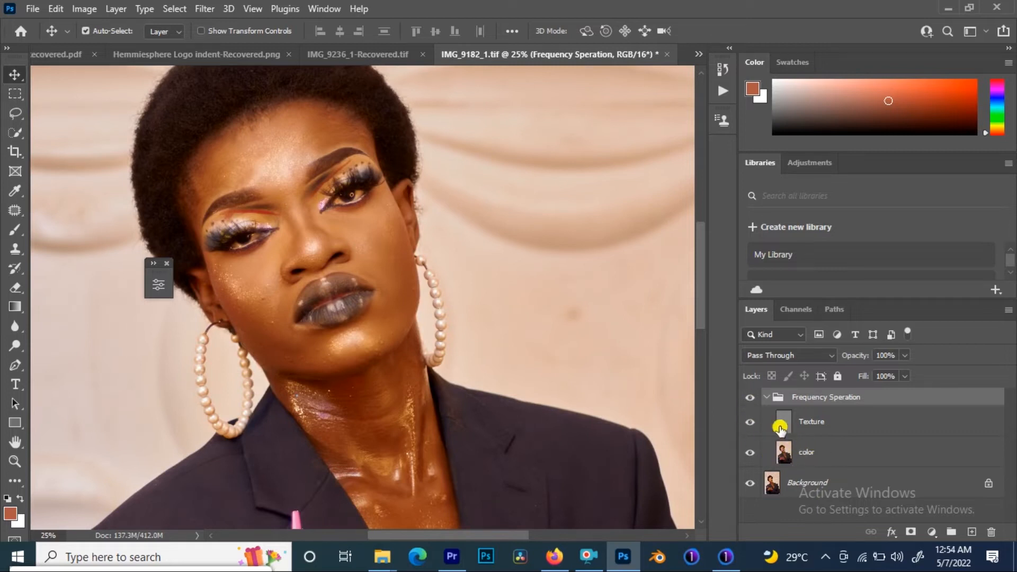
Step: Toggle the Frequency Speration group and its layers on and off repeatedly to compare the retouch
{"action": "left_click", "coordinate": [750, 399]}
{"action": "left_click", "coordinate": [750, 398]}
{"action": "left_click", "coordinate": [749, 399]}
{"action": "left_click", "coordinate": [749, 399]}
{"action": "left_click", "coordinate": [748, 398]}
{"action": "left_click", "coordinate": [749, 398]}
{"action": "left_click", "coordinate": [749, 399]}
{"action": "left_click", "coordinate": [748, 398]}
{"action": "left_click", "coordinate": [747, 398]}
{"action": "left_click", "coordinate": [748, 398]}
{"action": "left_click", "coordinate": [747, 398]}
{"action": "left_click", "coordinate": [748, 398]}
{"action": "left_click", "coordinate": [749, 399]}
{"action": "left_click", "coordinate": [749, 399]}
{"action": "left_click", "coordinate": [749, 398]}
{"action": "left_click", "coordinate": [749, 398]}
{"action": "left_click", "coordinate": [750, 398]}
{"action": "left_click", "coordinate": [748, 398]}
{"action": "left_click", "coordinate": [750, 423]}
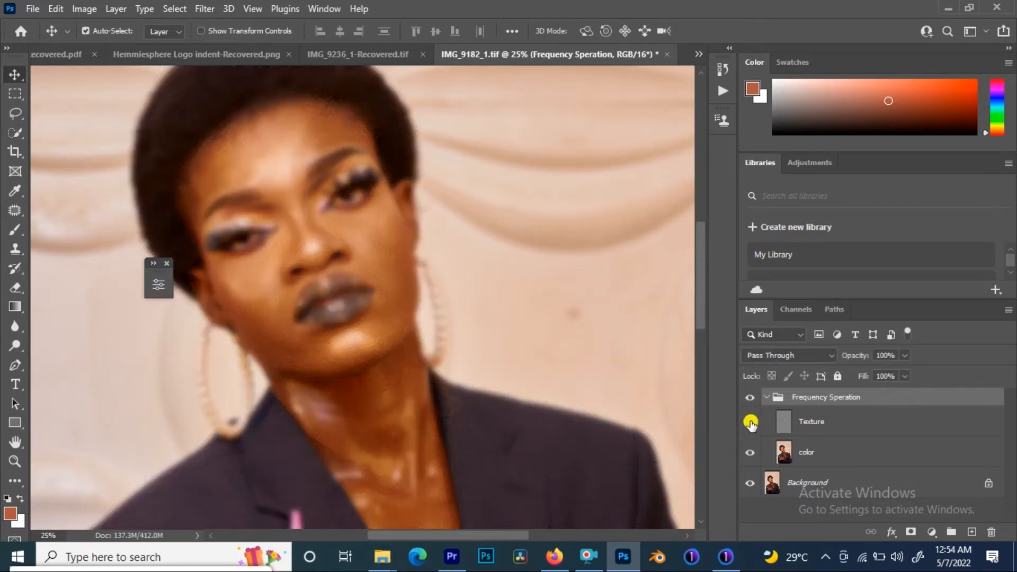
{"action": "left_click", "coordinate": [749, 452]}
{"action": "left_click", "coordinate": [750, 421]}
{"action": "left_click", "coordinate": [747, 422]}
{"action": "left_click", "coordinate": [748, 422]}
{"action": "left_click", "coordinate": [749, 451]}
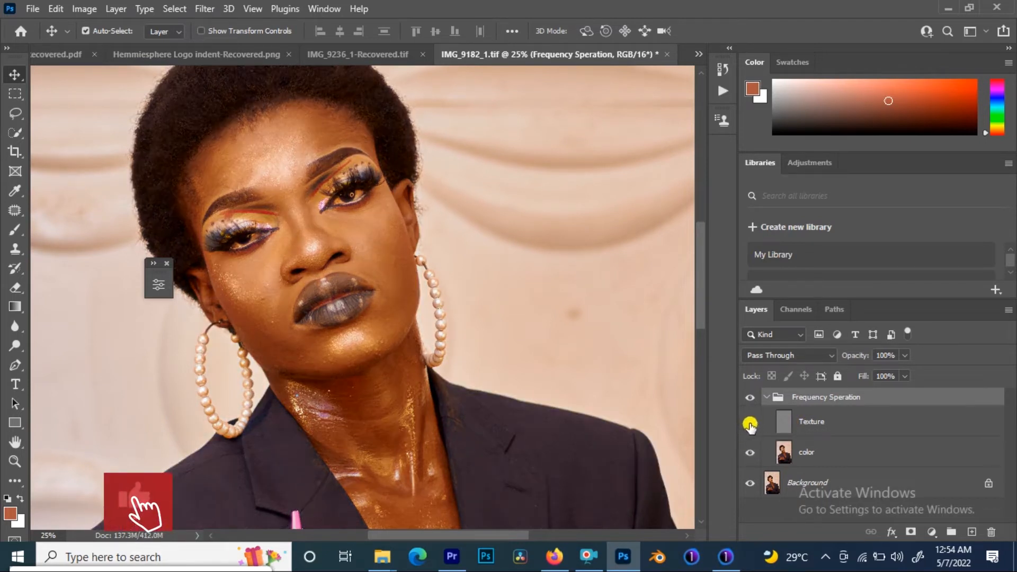
Step: Select the color layer and switch to the Mixer Brush Tool
{"action": "left_click", "coordinate": [784, 452]}
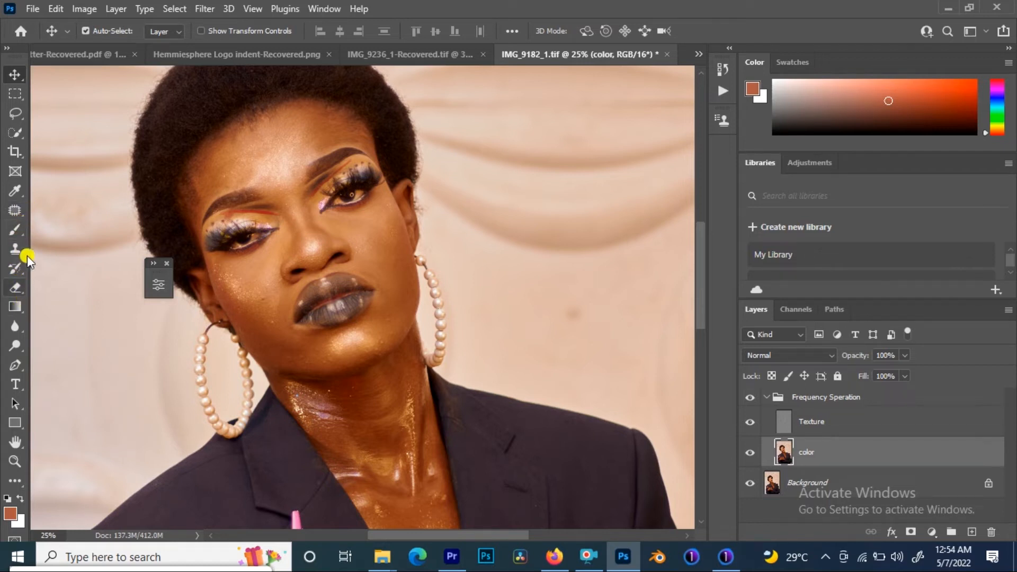
{"action": "left_click", "coordinate": [16, 234]}
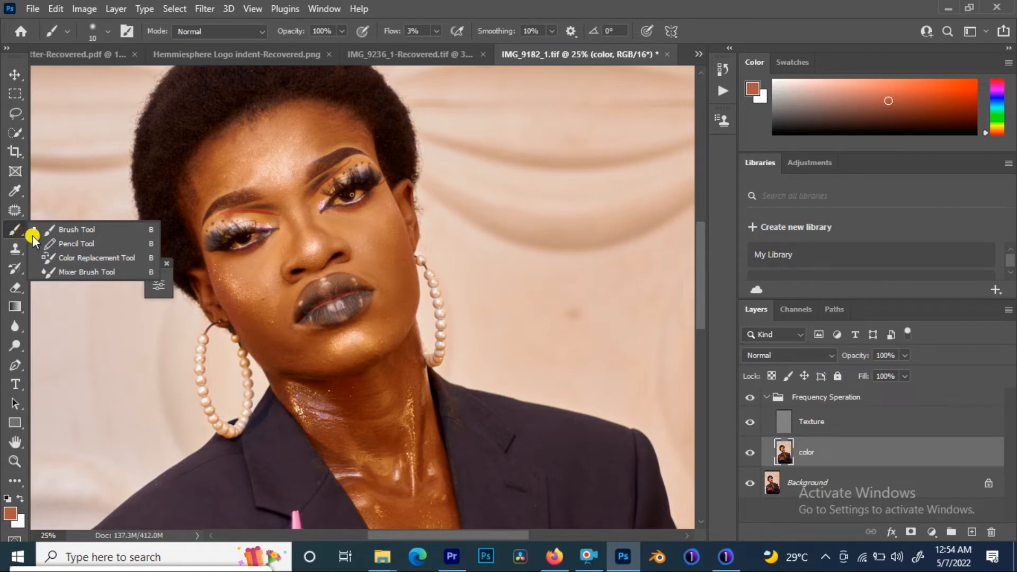
{"action": "left_click", "coordinate": [89, 272]}
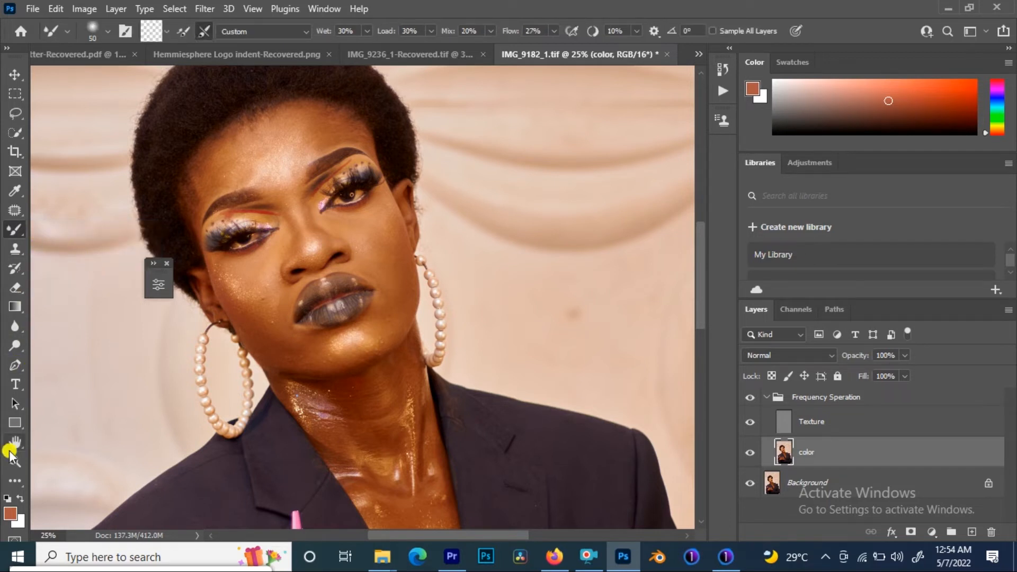
{"action": "left_click", "coordinate": [16, 484]}
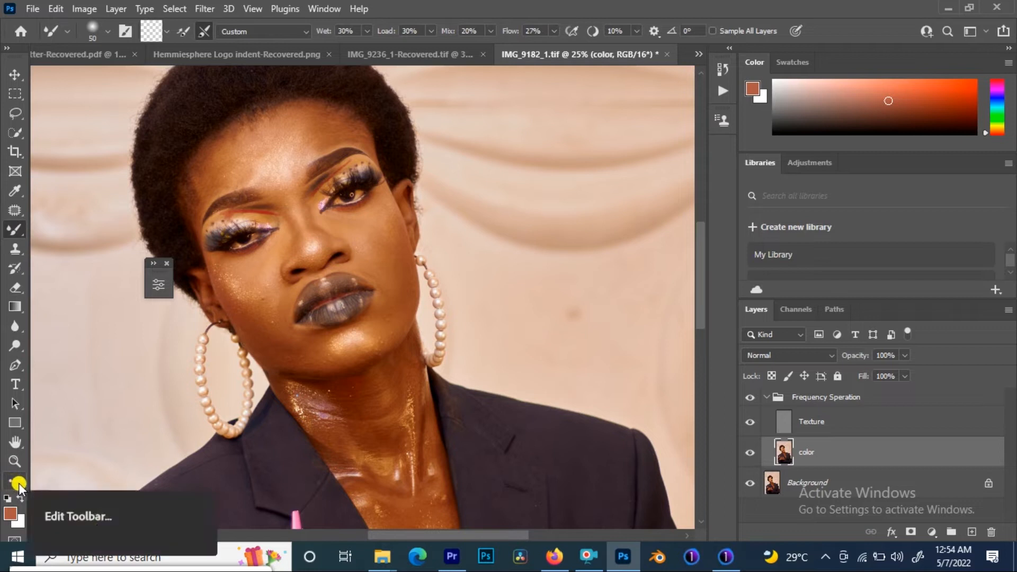
{"action": "left_click", "coordinate": [19, 484]}
{"action": "left_click", "coordinate": [19, 484]}
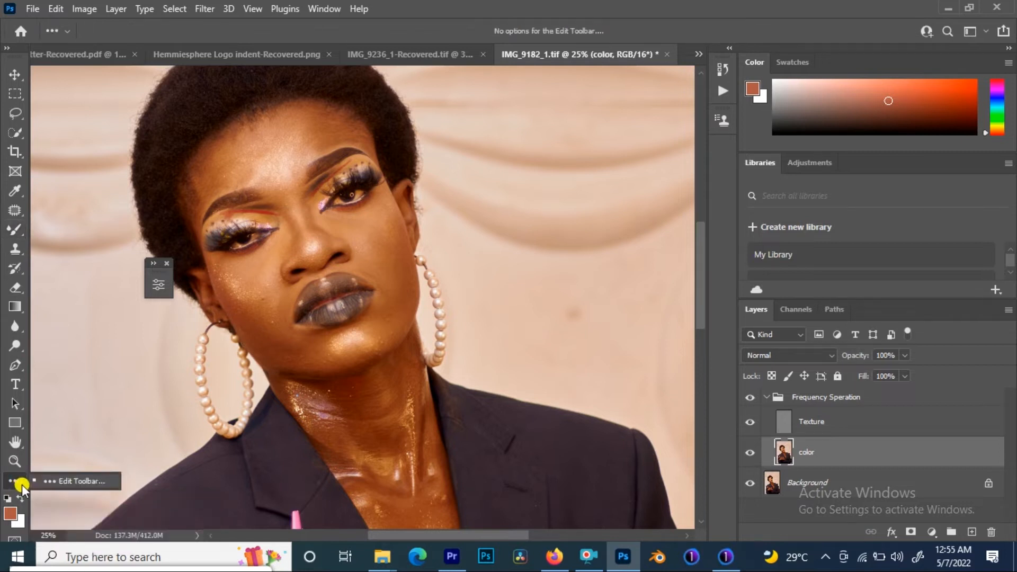
{"action": "left_click", "coordinate": [65, 482]}
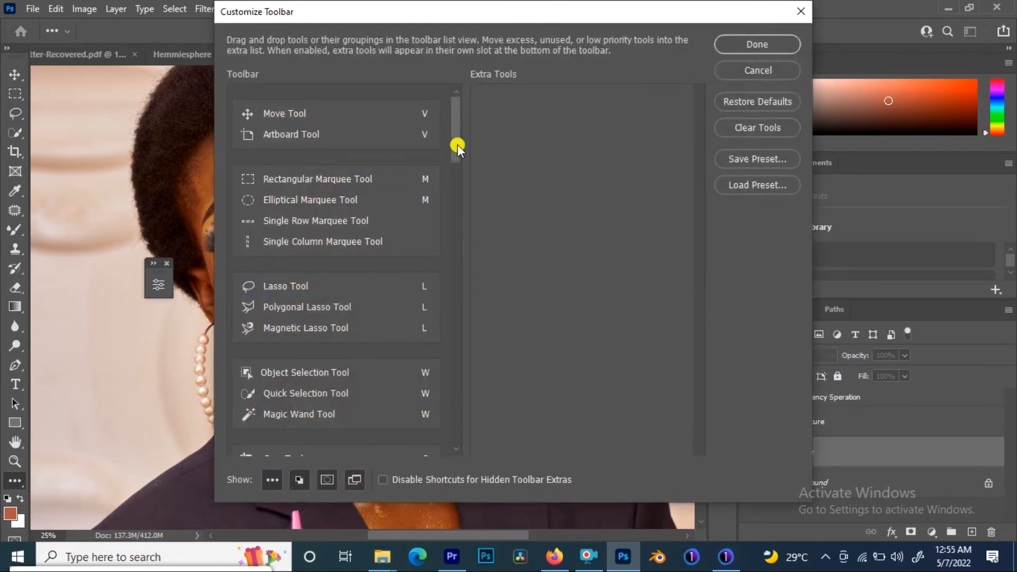
{"action": "left_click_drag", "start_coordinate": [457, 146], "coordinate": [459, 264]}
{"action": "left_click", "coordinate": [802, 10]}
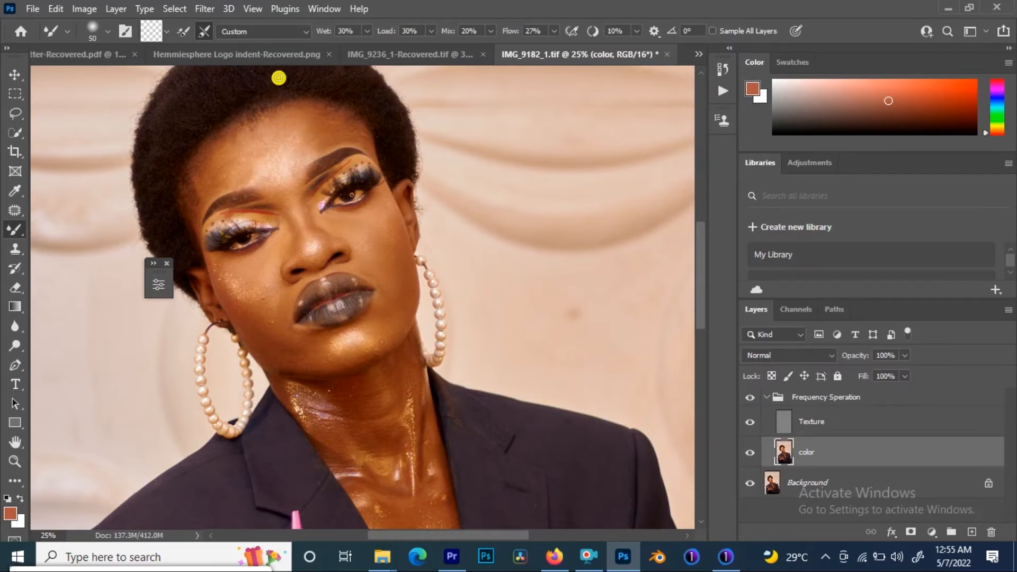
Step: Clean the Mixer Brush and set it to clean after each stroke without loading after each stroke
{"action": "left_click", "coordinate": [165, 30]}
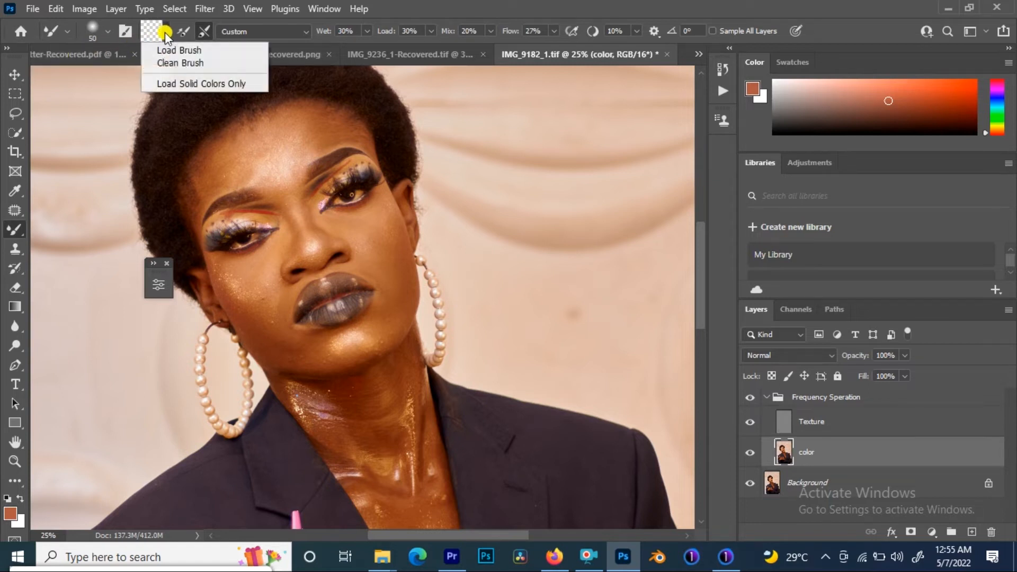
{"action": "left_click", "coordinate": [190, 62]}
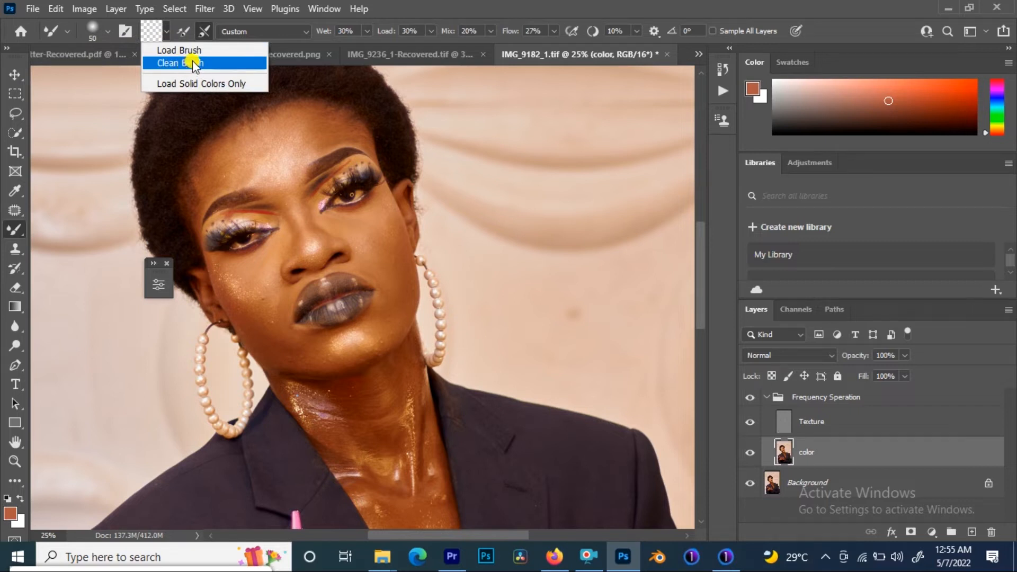
{"action": "left_click", "coordinate": [183, 30]}
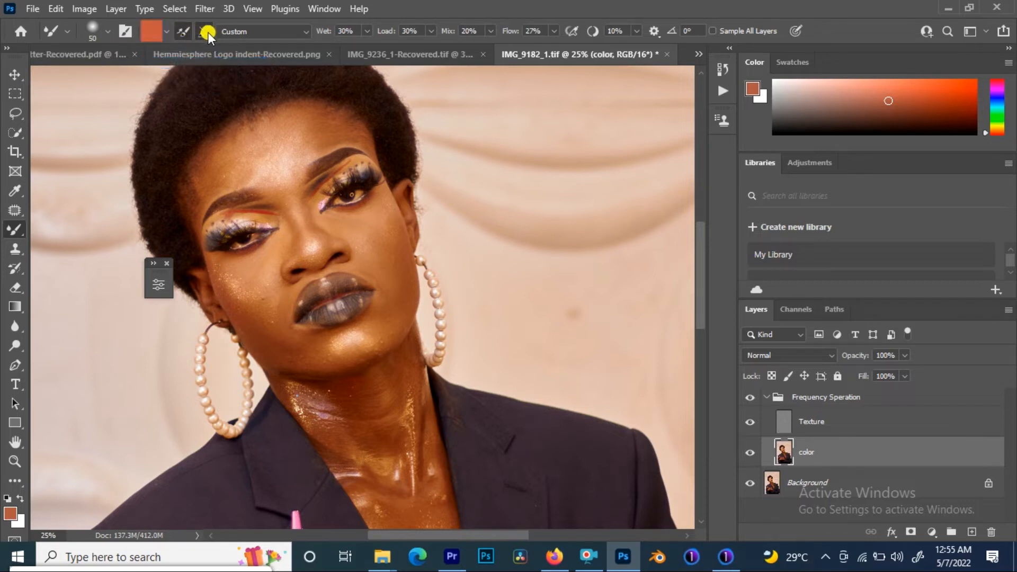
{"action": "left_click", "coordinate": [183, 31]}
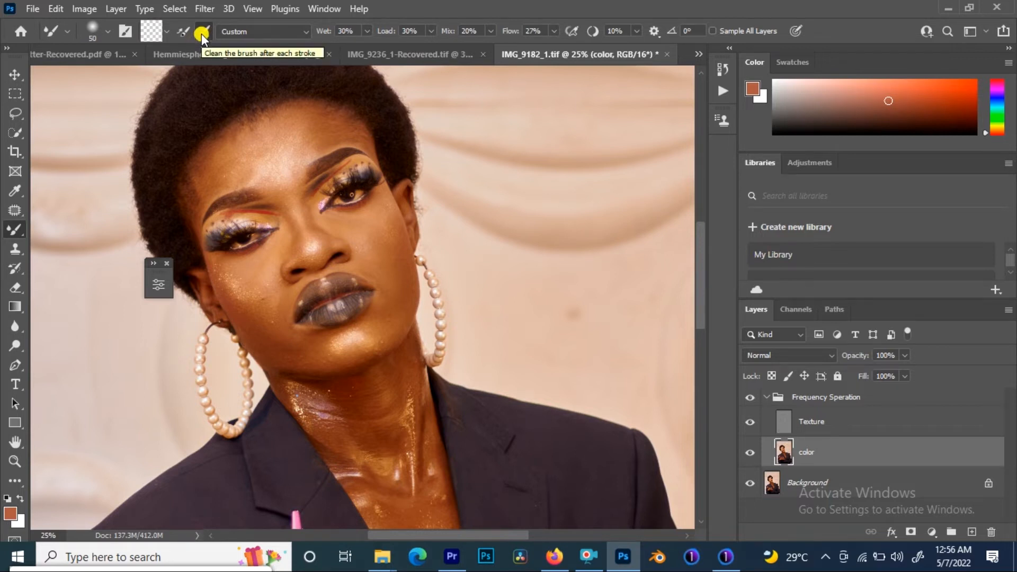
{"action": "left_click", "coordinate": [201, 34]}
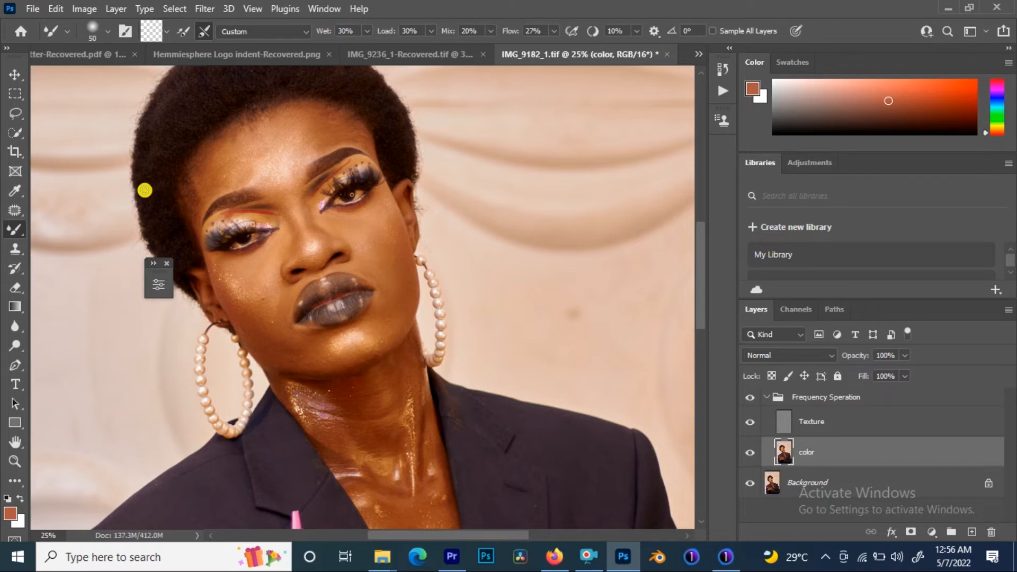
Step: Enlarge the Mixer Brush size to 200
{"action": "key", "text": "bracketleft"}
{"action": "key", "text": "bracketright"}
{"action": "key", "text": "bracketright"}
{"action": "key", "text": "bracketright"}
{"action": "key", "text": "bracketright"}
{"action": "key", "text": "bracketright"}
{"action": "key", "text": "bracketright"}
{"action": "key", "text": "bracketright"}
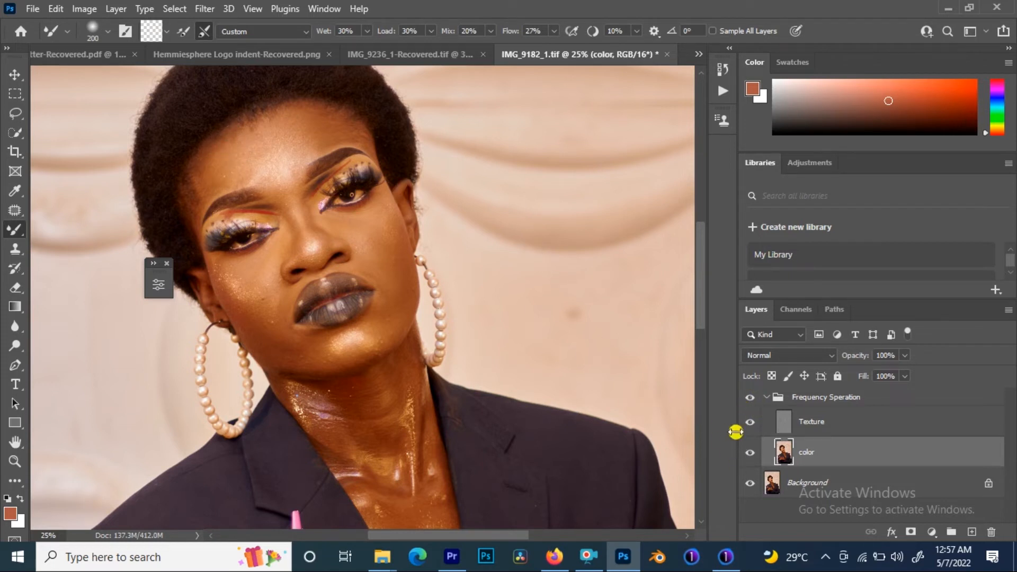
Step: Toggle the frequency separation group and Color layer visibility to compare the result
{"action": "left_click", "coordinate": [752, 400]}
{"action": "left_click", "coordinate": [753, 402]}
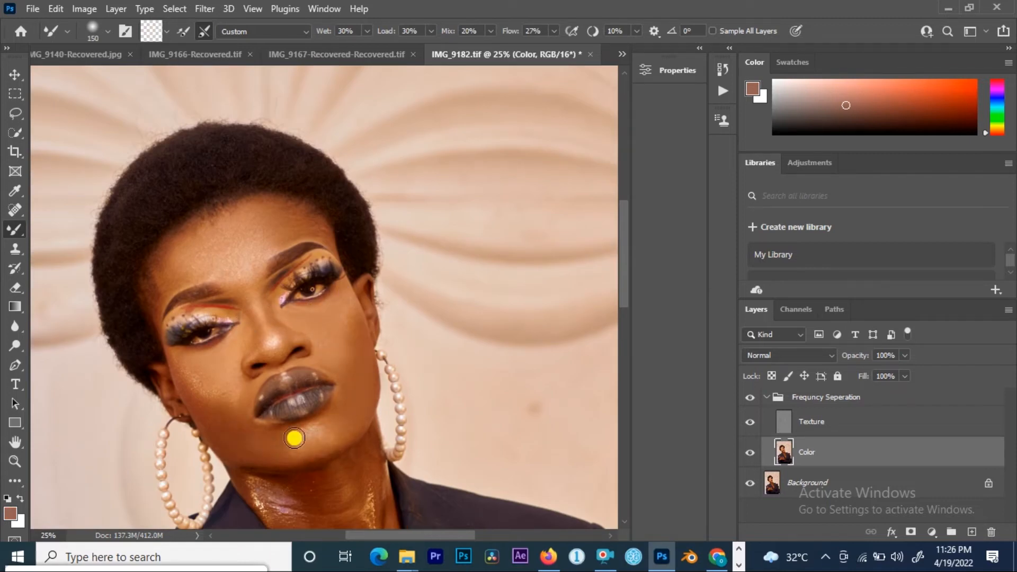
{"action": "left_click", "coordinate": [749, 452]}
{"action": "left_click", "coordinate": [750, 452]}
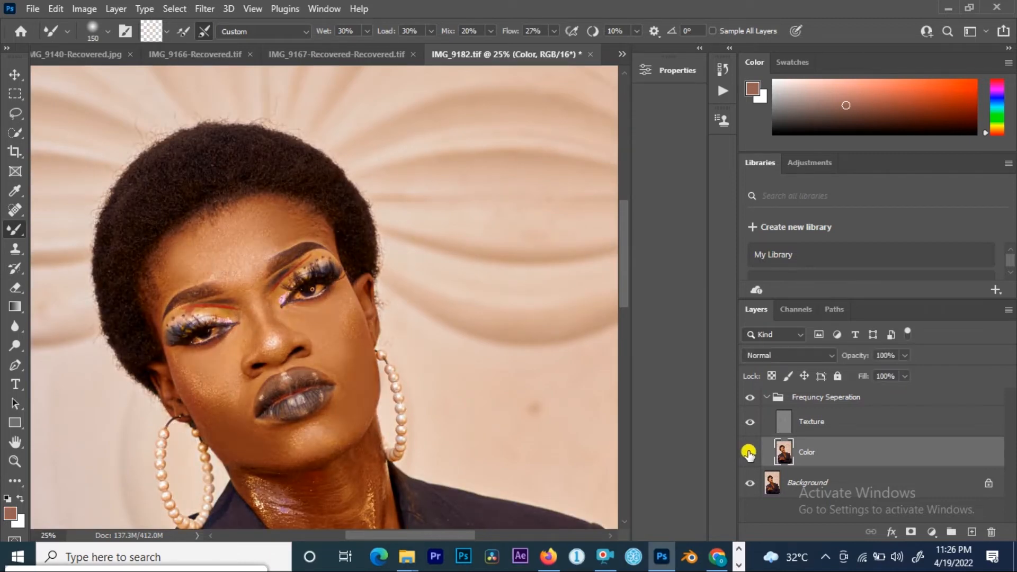
{"action": "left_click", "coordinate": [750, 398]}
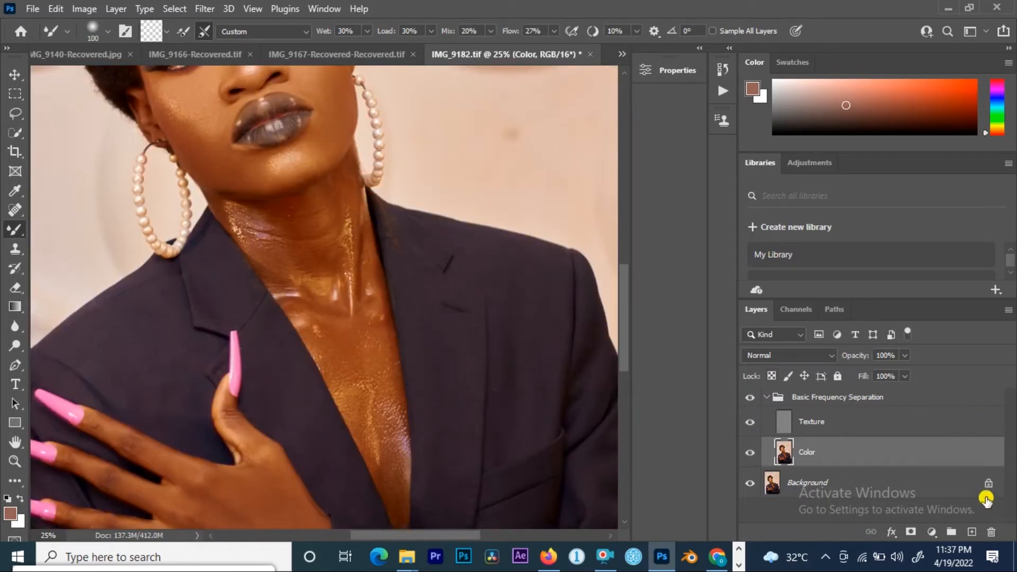
Step: Draw a feathered lasso selection around the forehead on the Color layer
{"action": "left_click", "coordinate": [14, 114]}
{"action": "left_click_drag", "start_coordinate": [288, 141], "coordinate": [341, 356]}
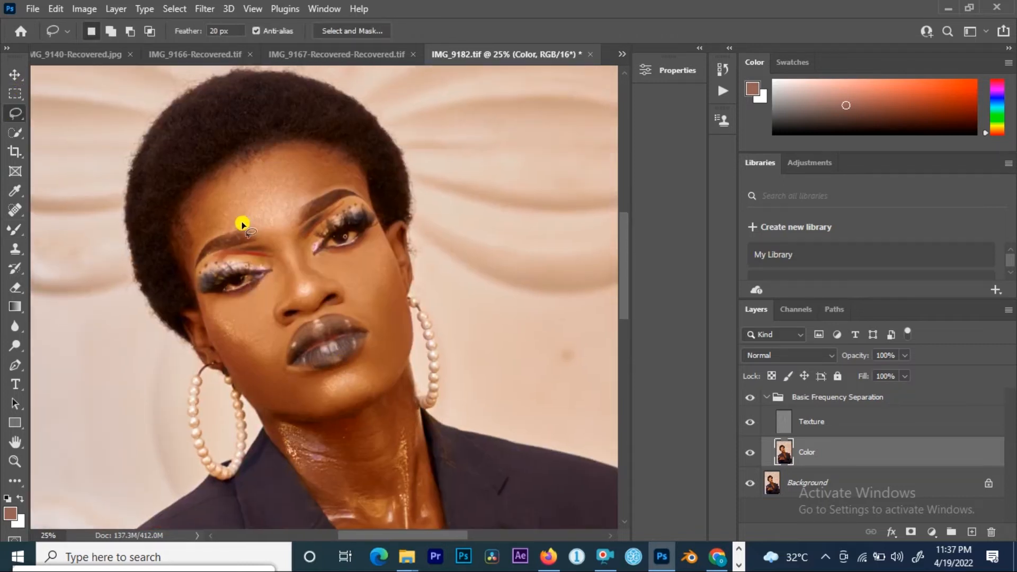
{"action": "left_click_drag", "start_coordinate": [198, 209], "coordinate": [250, 180]}
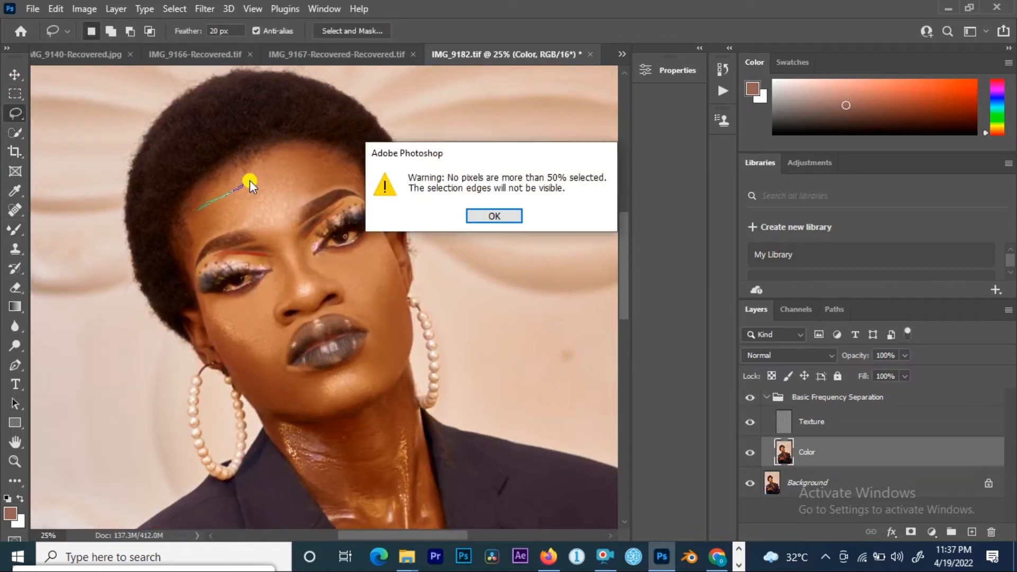
{"action": "left_click", "coordinate": [484, 216]}
{"action": "mouse_move", "coordinate": [204, 211]}
{"action": "left_mouse_down"}
{"action": "mouse_move", "coordinate": [269, 164]}
{"action": "mouse_move", "coordinate": [326, 167]}
{"action": "mouse_move", "coordinate": [325, 188]}
{"action": "mouse_move", "coordinate": [303, 203]}
{"action": "left_mouse_up"}
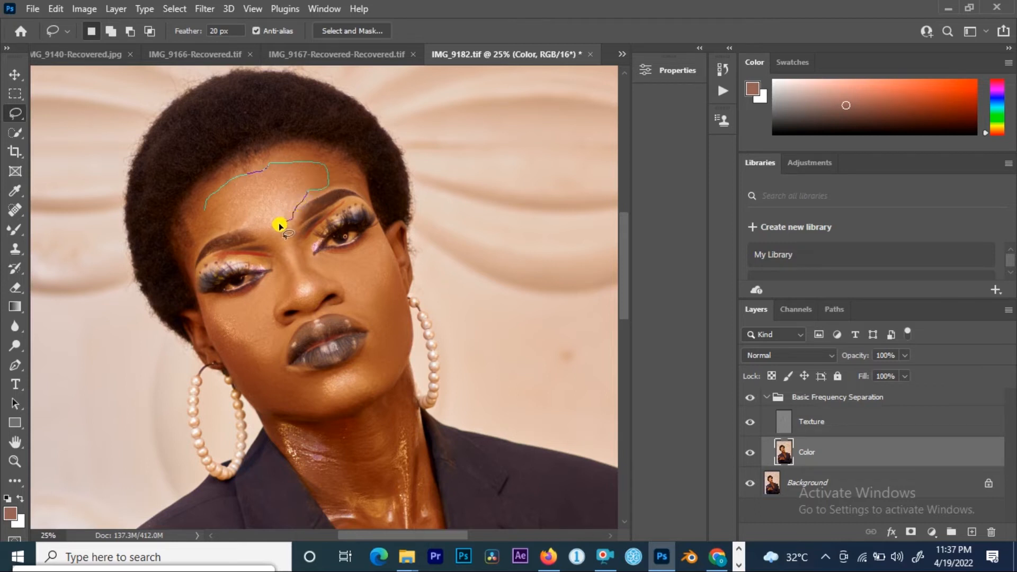
{"action": "left_click_drag", "start_coordinate": [257, 226], "coordinate": [204, 221]}
Step: Apply a Gaussian Blur with a 40 pixel radius to the forehead selection
{"action": "left_click", "coordinate": [200, 10]}
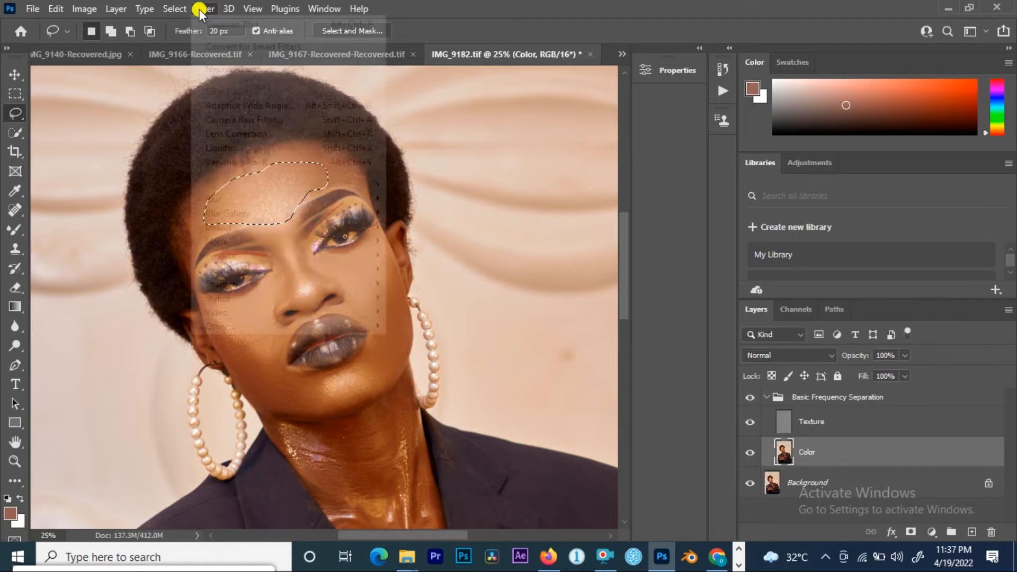
{"action": "mouse_move", "coordinate": [260, 205]}
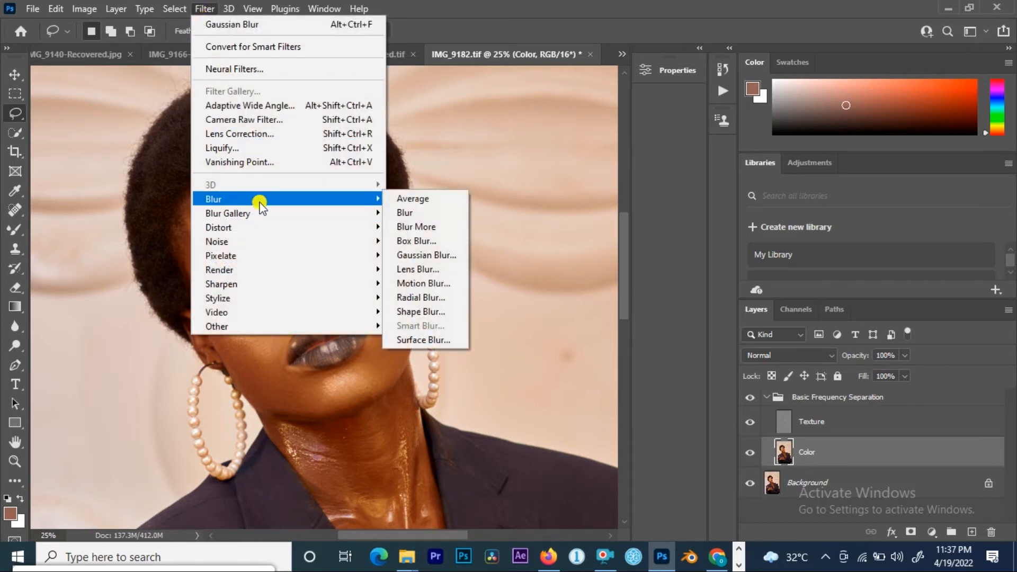
{"action": "left_click", "coordinate": [422, 255]}
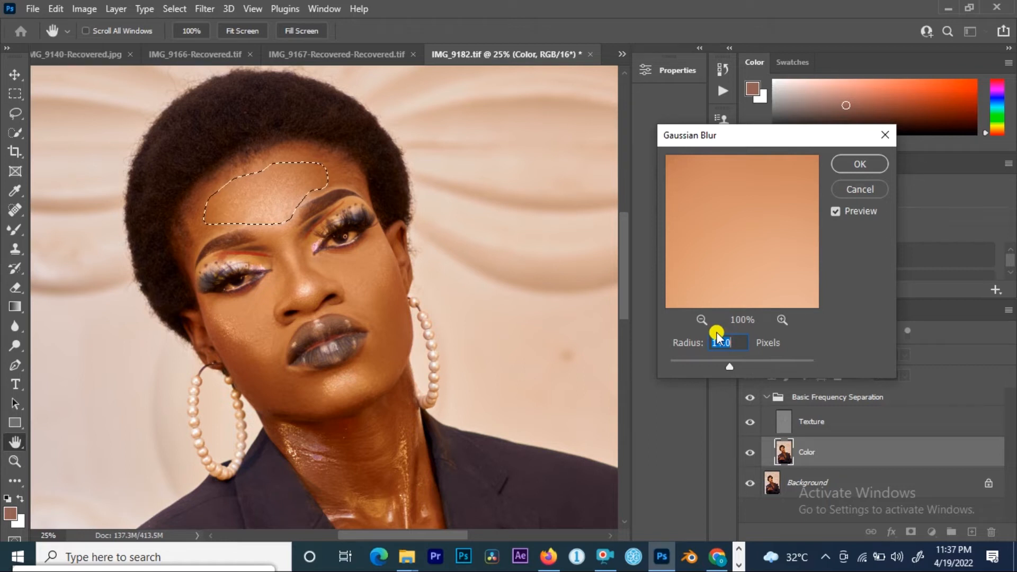
{"action": "type", "text": "40"}
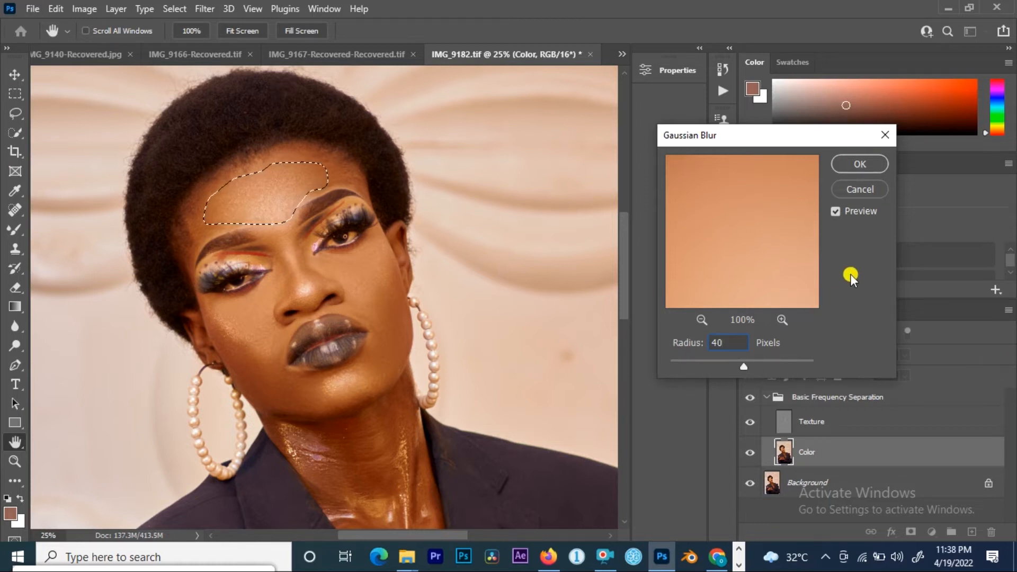
{"action": "left_click", "coordinate": [850, 163]}
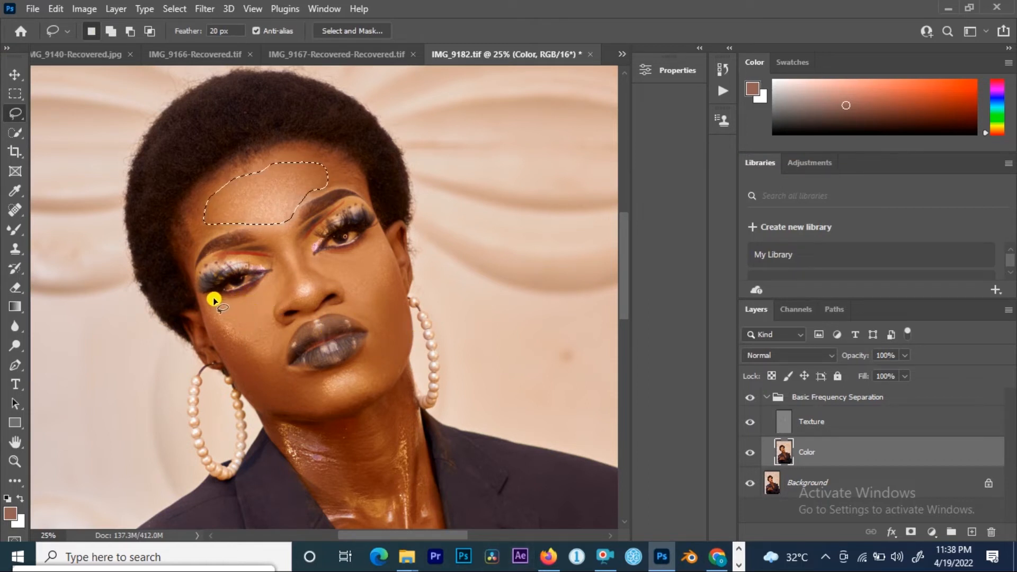
Step: Lasso the model's right cheek below the eye and reapply the Gaussian Blur
{"action": "mouse_move", "coordinate": [208, 296]}
{"action": "left_mouse_down"}
{"action": "mouse_move", "coordinate": [245, 300]}
{"action": "mouse_move", "coordinate": [277, 273]}
{"action": "mouse_move", "coordinate": [275, 357]}
{"action": "mouse_move", "coordinate": [225, 332]}
{"action": "mouse_move", "coordinate": [205, 307]}
{"action": "left_mouse_up"}
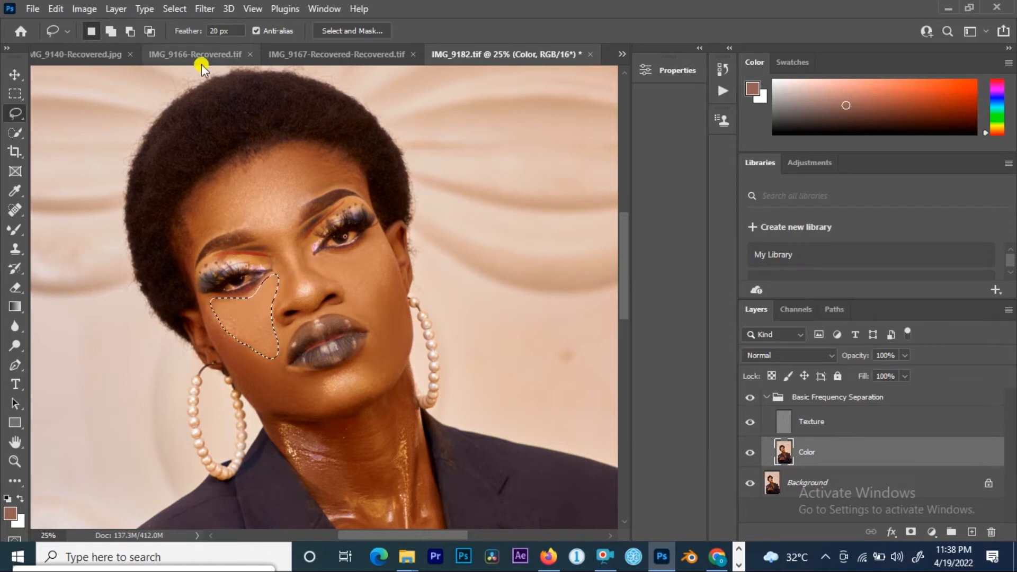
{"action": "left_click", "coordinate": [196, 9]}
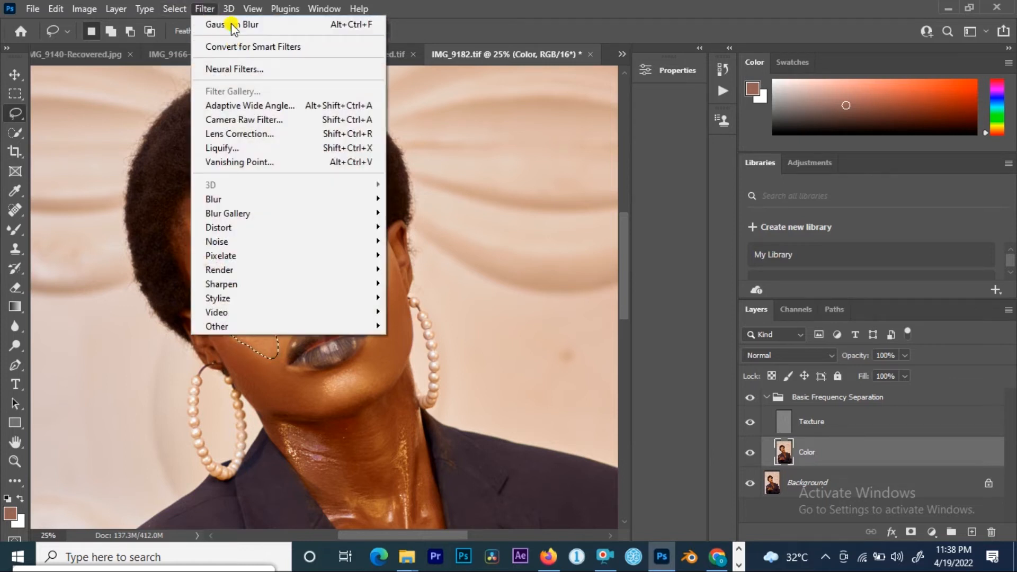
{"action": "left_click", "coordinate": [231, 23]}
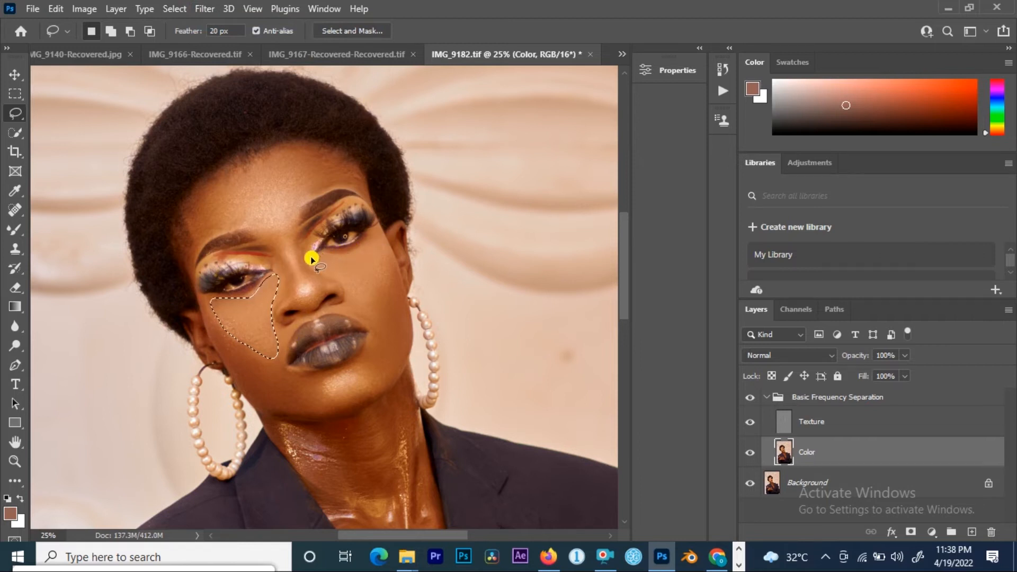
Step: Lasso the model's left cheek beside the nose and reapply the Gaussian Blur
{"action": "mouse_move", "coordinate": [316, 259]}
{"action": "left_mouse_down"}
{"action": "mouse_move", "coordinate": [349, 254]}
{"action": "mouse_move", "coordinate": [375, 228]}
{"action": "mouse_move", "coordinate": [382, 308]}
{"action": "mouse_move", "coordinate": [352, 312]}
{"action": "mouse_move", "coordinate": [335, 282]}
{"action": "left_mouse_up"}
{"action": "left_click", "coordinate": [207, 9]}
{"action": "left_click", "coordinate": [215, 26]}
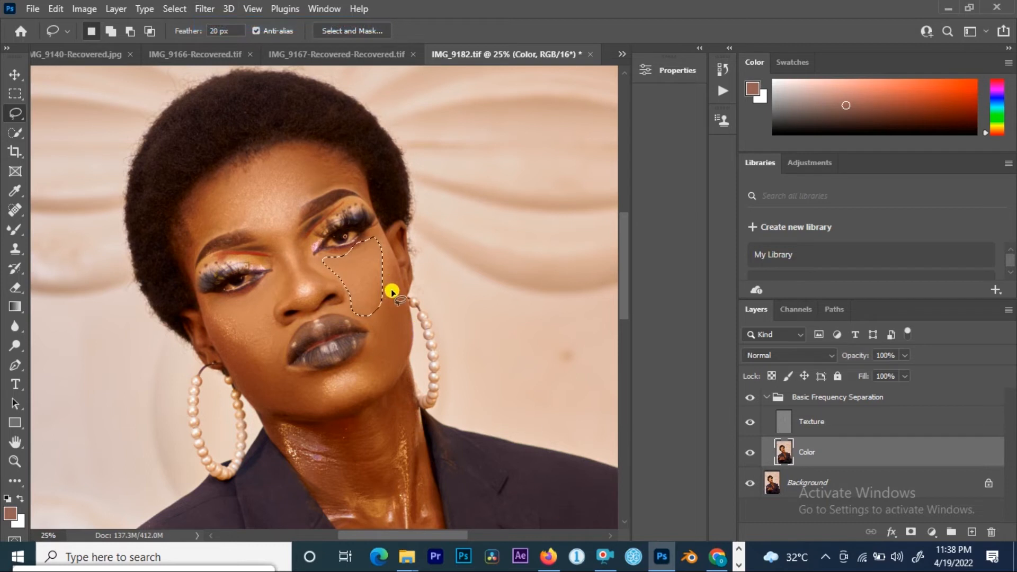
Step: Lasso the model's left cheek between the nose and the earring and reapply the Gaussian Blur
{"action": "mouse_move", "coordinate": [389, 263]}
{"action": "left_mouse_down"}
{"action": "mouse_move", "coordinate": [372, 348]}
{"action": "mouse_move", "coordinate": [392, 335]}
{"action": "mouse_move", "coordinate": [393, 273]}
{"action": "left_mouse_up"}
{"action": "right_click", "coordinate": [376, 289]}
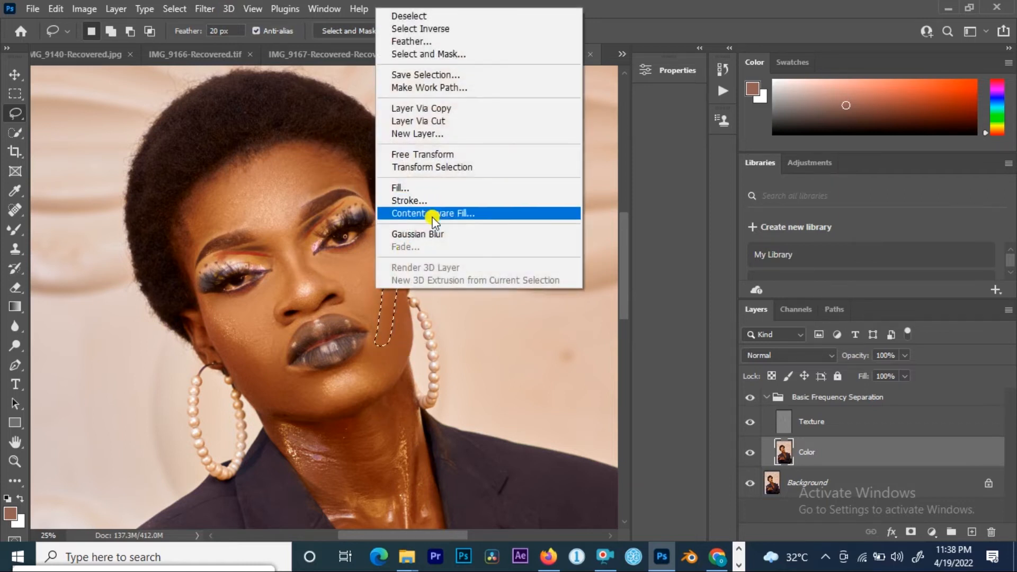
{"action": "left_click", "coordinate": [434, 236]}
Step: Lasso the model's lower left cheek beside the earring, reapply the Gaussian Blur, and deselect
{"action": "mouse_move", "coordinate": [399, 297]}
{"action": "left_mouse_down"}
{"action": "mouse_move", "coordinate": [397, 334]}
{"action": "mouse_move", "coordinate": [379, 357]}
{"action": "mouse_move", "coordinate": [391, 375]}
{"action": "mouse_move", "coordinate": [408, 346]}
{"action": "left_mouse_up"}
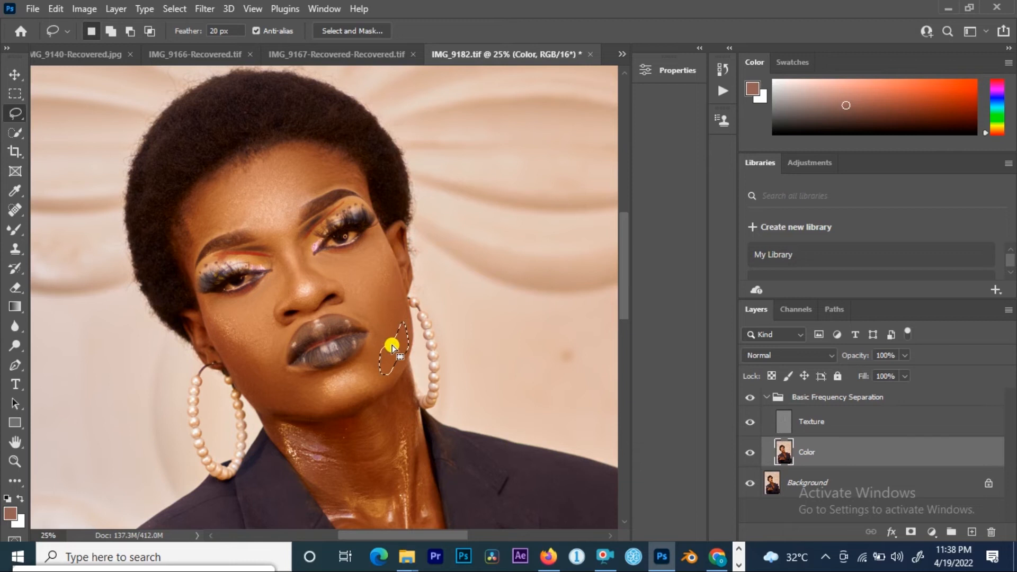
{"action": "right_click", "coordinate": [392, 345]}
{"action": "left_click", "coordinate": [428, 288]}
{"action": "key", "text": "ctrl+d"}
Step: Lasso the model's left jaw beside the earring again and reapply the Gaussian Blur
{"action": "mouse_move", "coordinate": [391, 320]}
{"action": "left_mouse_down"}
{"action": "mouse_move", "coordinate": [386, 365]}
{"action": "mouse_move", "coordinate": [405, 344]}
{"action": "mouse_move", "coordinate": [404, 361]}
{"action": "left_mouse_up"}
{"action": "right_click", "coordinate": [395, 347]}
{"action": "left_click", "coordinate": [446, 290]}
Step: Lasso the skin below the lips on the model's left jaw and reapply the Gaussian Blur
{"action": "left_click_drag", "start_coordinate": [362, 362], "coordinate": [388, 373]}
{"action": "right_click", "coordinate": [380, 361]}
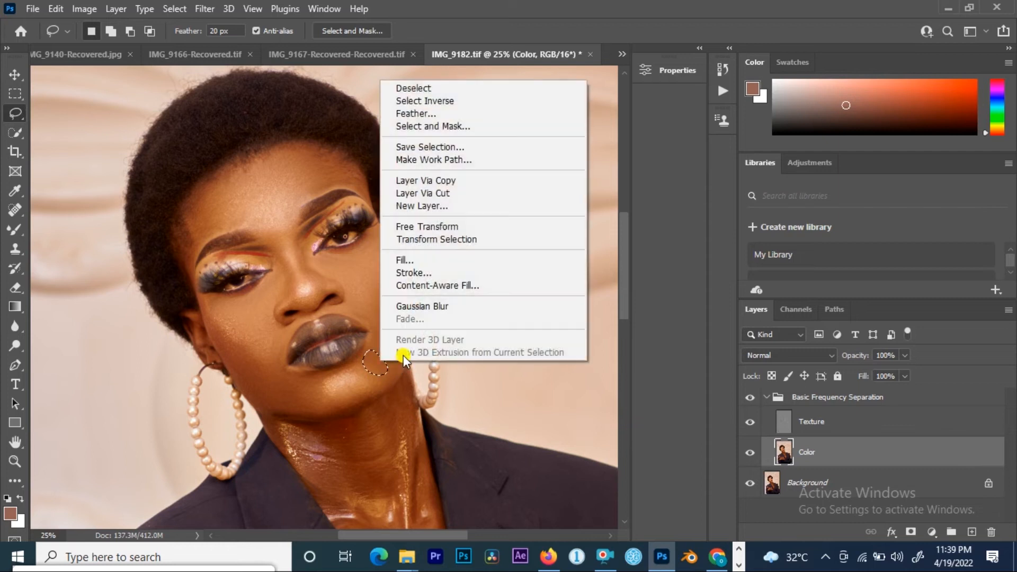
{"action": "left_click", "coordinate": [411, 306]}
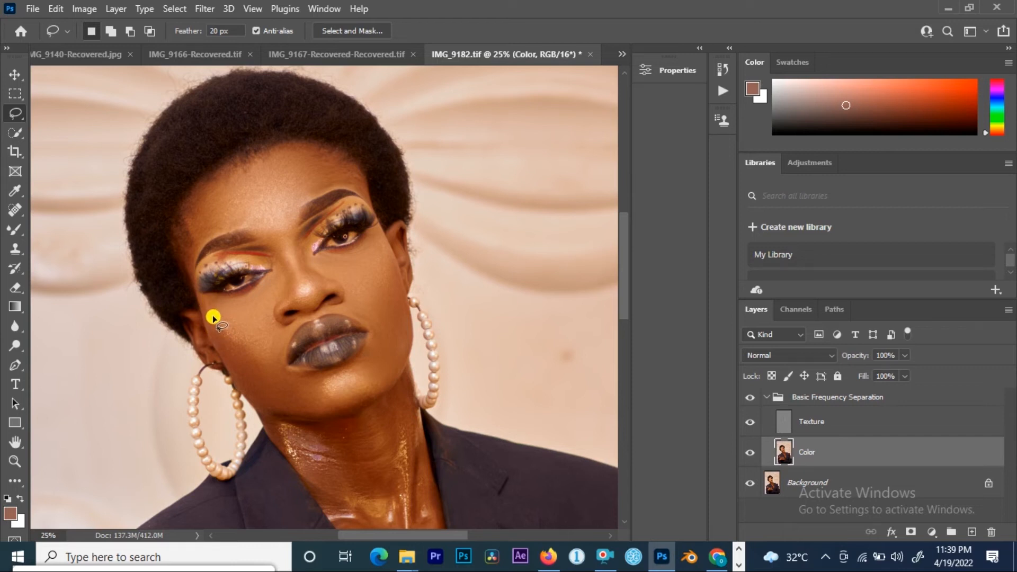
Step: Lasso the model's right jaw below the cheek near the earring and reapply the Gaussian Blur
{"action": "mouse_move", "coordinate": [214, 326]}
{"action": "left_mouse_down"}
{"action": "mouse_move", "coordinate": [279, 378]}
{"action": "mouse_move", "coordinate": [266, 387]}
{"action": "mouse_move", "coordinate": [226, 364]}
{"action": "mouse_move", "coordinate": [217, 335]}
{"action": "left_mouse_up"}
{"action": "right_click", "coordinate": [254, 374]}
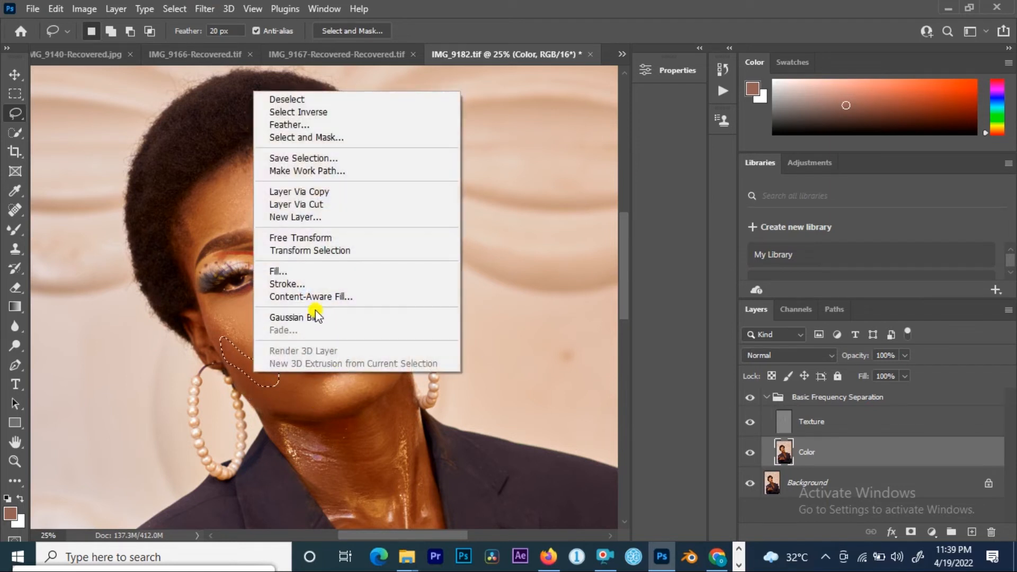
{"action": "left_click", "coordinate": [313, 319]}
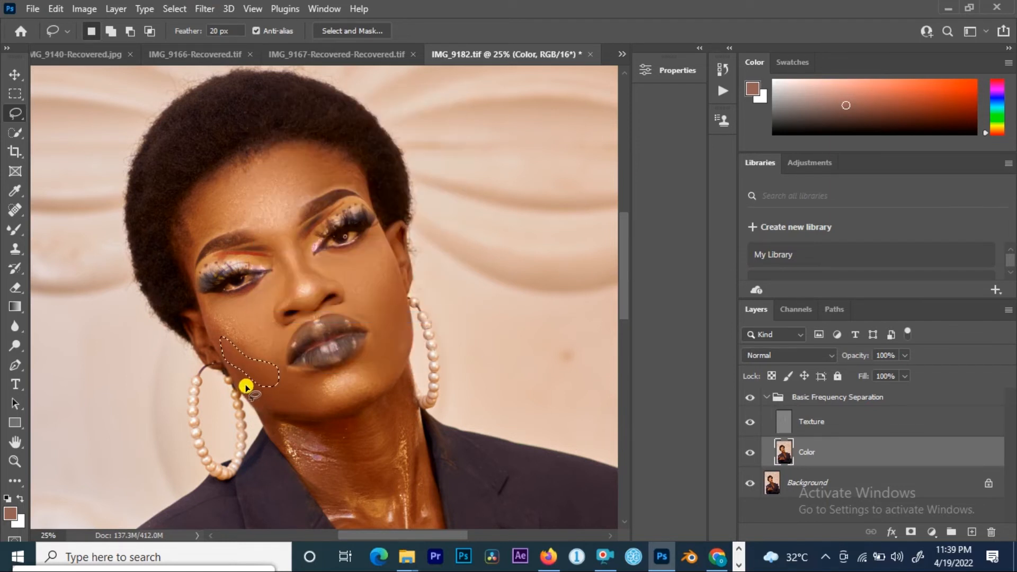
Step: Lasso three small patches along the jaw and chin, reapplying the last Gaussian Blur to each, then deselect
{"action": "mouse_move", "coordinate": [234, 377]}
{"action": "left_mouse_down"}
{"action": "mouse_move", "coordinate": [294, 378]}
{"action": "mouse_move", "coordinate": [321, 395]}
{"action": "mouse_move", "coordinate": [277, 409]}
{"action": "mouse_move", "coordinate": [247, 389]}
{"action": "left_mouse_up"}
{"action": "left_click", "coordinate": [208, 10]}
{"action": "left_click", "coordinate": [249, 27]}
{"action": "mouse_move", "coordinate": [326, 376]}
{"action": "left_mouse_down"}
{"action": "mouse_move", "coordinate": [302, 395]}
{"action": "mouse_move", "coordinate": [334, 414]}
{"action": "mouse_move", "coordinate": [326, 377]}
{"action": "left_mouse_up"}
{"action": "left_click", "coordinate": [205, 9]}
{"action": "left_click", "coordinate": [228, 25]}
{"action": "mouse_move", "coordinate": [377, 359]}
{"action": "left_mouse_down"}
{"action": "mouse_move", "coordinate": [355, 369]}
{"action": "mouse_move", "coordinate": [363, 387]}
{"action": "mouse_move", "coordinate": [377, 388]}
{"action": "mouse_move", "coordinate": [375, 362]}
{"action": "left_mouse_up"}
{"action": "left_click", "coordinate": [206, 8]}
{"action": "left_click", "coordinate": [221, 21]}
{"action": "key", "text": "ctrl+d"}
Step: Lasso the area below the model's right eye beside the nose and reapply the Gaussian Blur
{"action": "left_click_drag", "start_coordinate": [275, 250], "coordinate": [286, 269]}
{"action": "left_click_drag", "start_coordinate": [269, 273], "coordinate": [260, 249]}
{"action": "left_click", "coordinate": [204, 8]}
{"action": "left_click", "coordinate": [236, 23]}
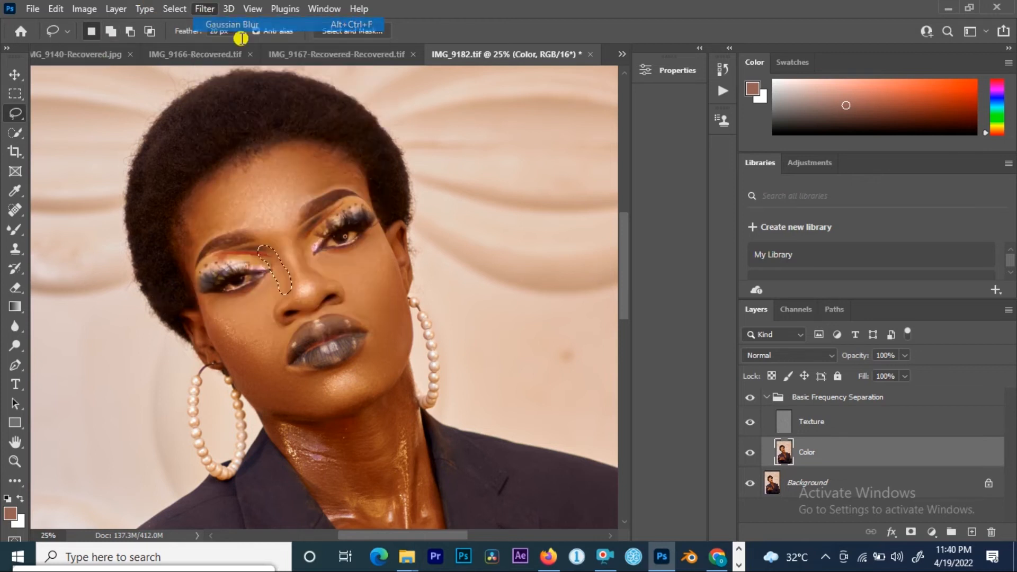
Step: Lasso the area below the model's left inner eye beside the nose bridge and reapply the Gaussian Blur
{"action": "mouse_move", "coordinate": [298, 226]}
{"action": "left_mouse_down"}
{"action": "mouse_move", "coordinate": [298, 262]}
{"action": "mouse_move", "coordinate": [315, 280]}
{"action": "mouse_move", "coordinate": [325, 278]}
{"action": "mouse_move", "coordinate": [317, 248]}
{"action": "left_mouse_up"}
{"action": "key", "text": "ctrl+d"}
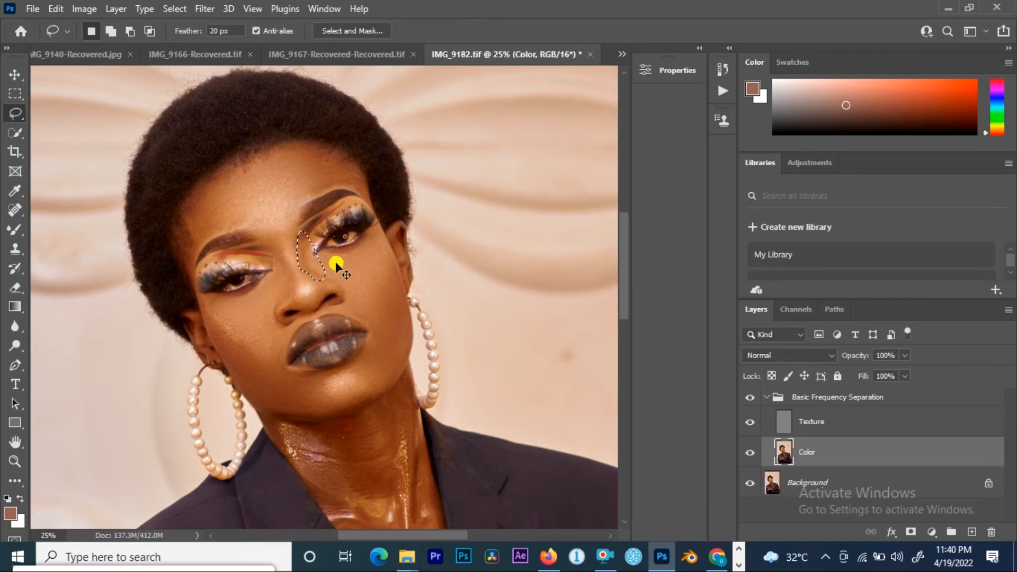
{"action": "mouse_move", "coordinate": [299, 238]}
{"action": "left_mouse_down"}
{"action": "mouse_move", "coordinate": [300, 265]}
{"action": "mouse_move", "coordinate": [330, 284]}
{"action": "left_mouse_up"}
{"action": "left_click_drag", "start_coordinate": [306, 231], "coordinate": [306, 233]}
{"action": "right_click", "coordinate": [306, 262]}
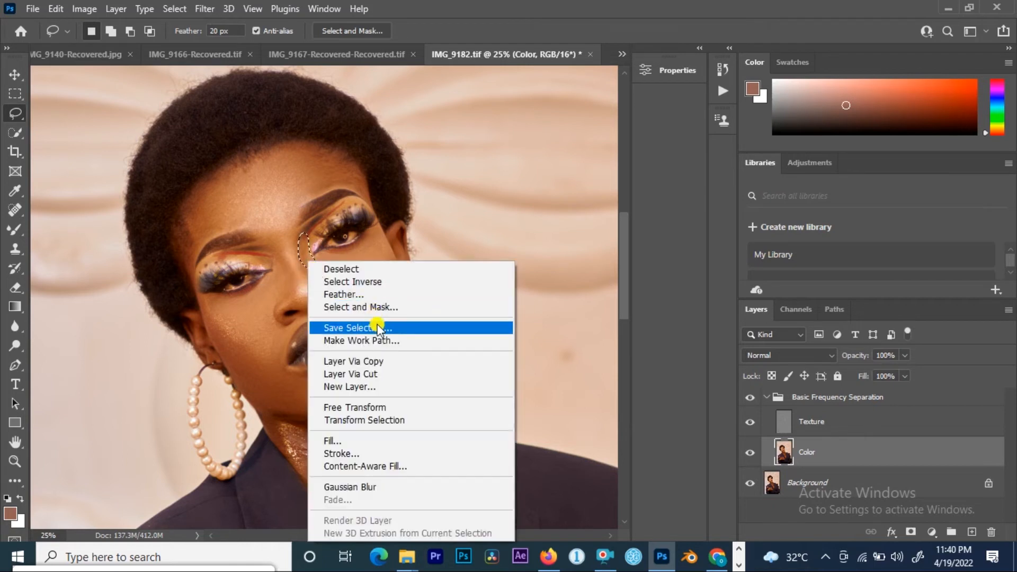
{"action": "left_click", "coordinate": [352, 486]}
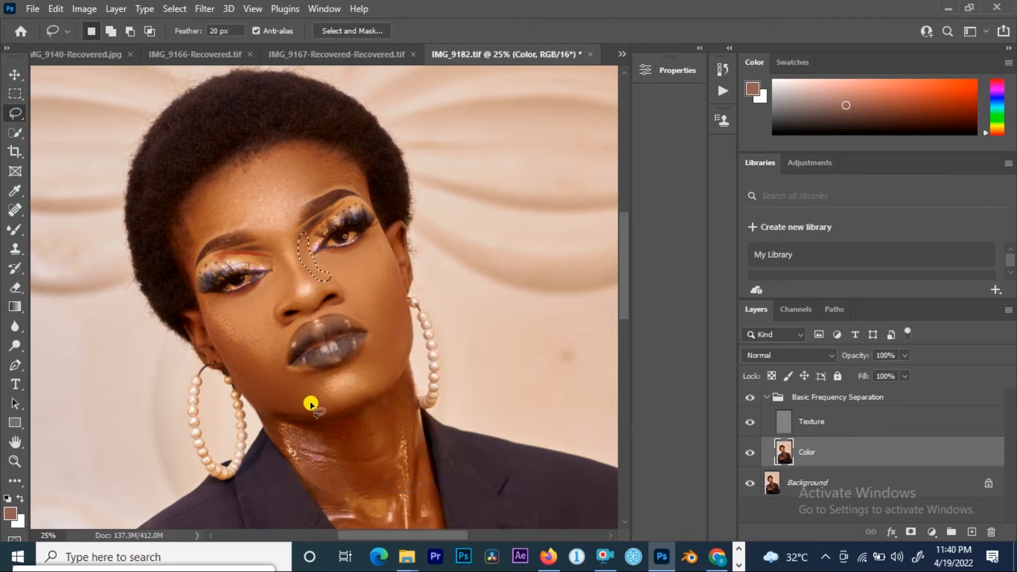
Step: Lasso the right side of the neck and apply a Gaussian Blur with a 20 pixel radius
{"action": "mouse_move", "coordinate": [358, 452]}
{"action": "left_mouse_down"}
{"action": "mouse_move", "coordinate": [389, 445]}
{"action": "mouse_move", "coordinate": [254, 130]}
{"action": "mouse_move", "coordinate": [284, 166]}
{"action": "mouse_move", "coordinate": [232, 155]}
{"action": "mouse_move", "coordinate": [272, 161]}
{"action": "mouse_move", "coordinate": [323, 225]}
{"action": "mouse_move", "coordinate": [302, 211]}
{"action": "mouse_move", "coordinate": [256, 208]}
{"action": "mouse_move", "coordinate": [223, 164]}
{"action": "mouse_move", "coordinate": [286, 177]}
{"action": "mouse_move", "coordinate": [298, 252]}
{"action": "mouse_move", "coordinate": [252, 210]}
{"action": "left_mouse_up"}
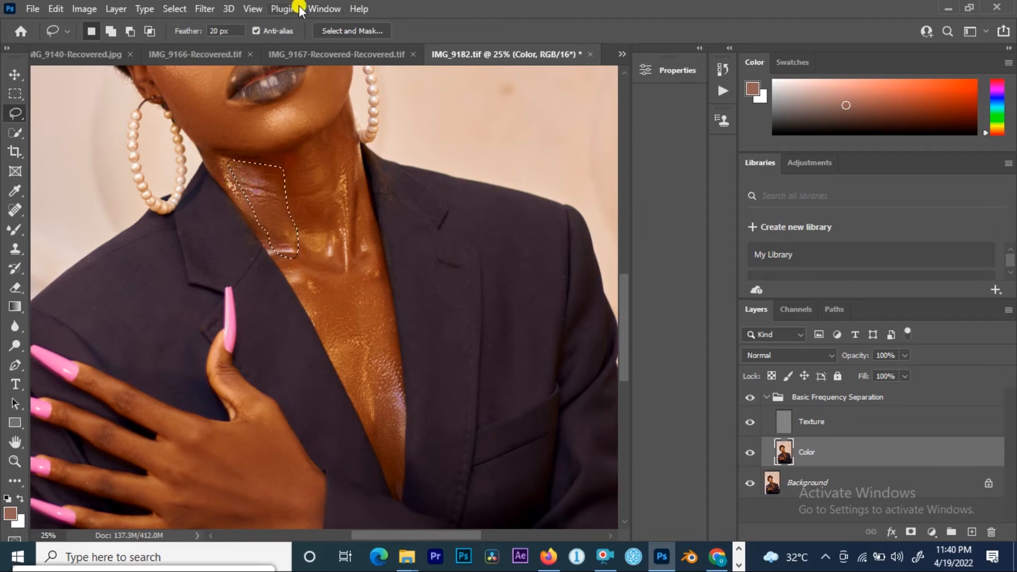
{"action": "left_click", "coordinate": [206, 9]}
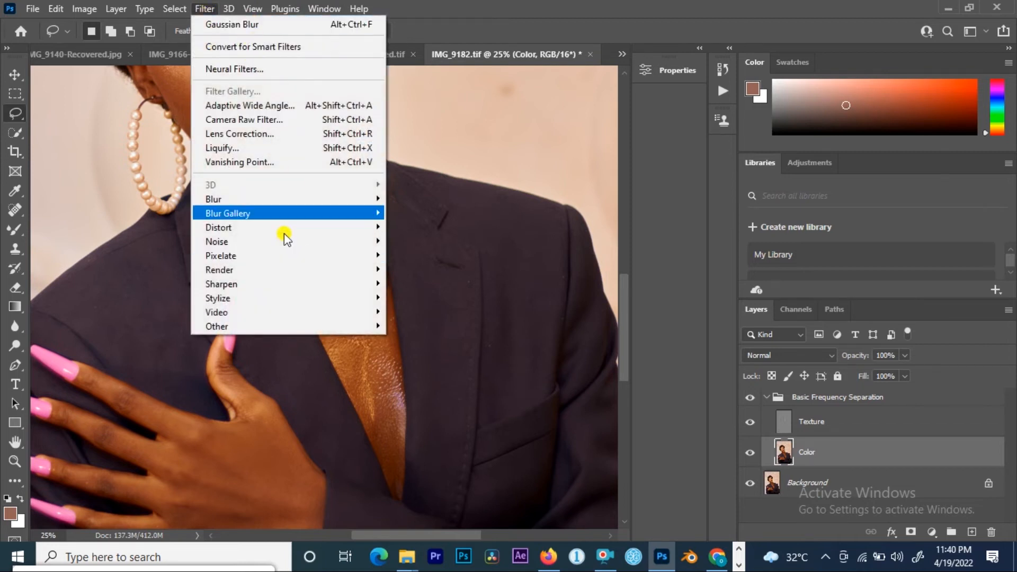
{"action": "mouse_move", "coordinate": [272, 198]}
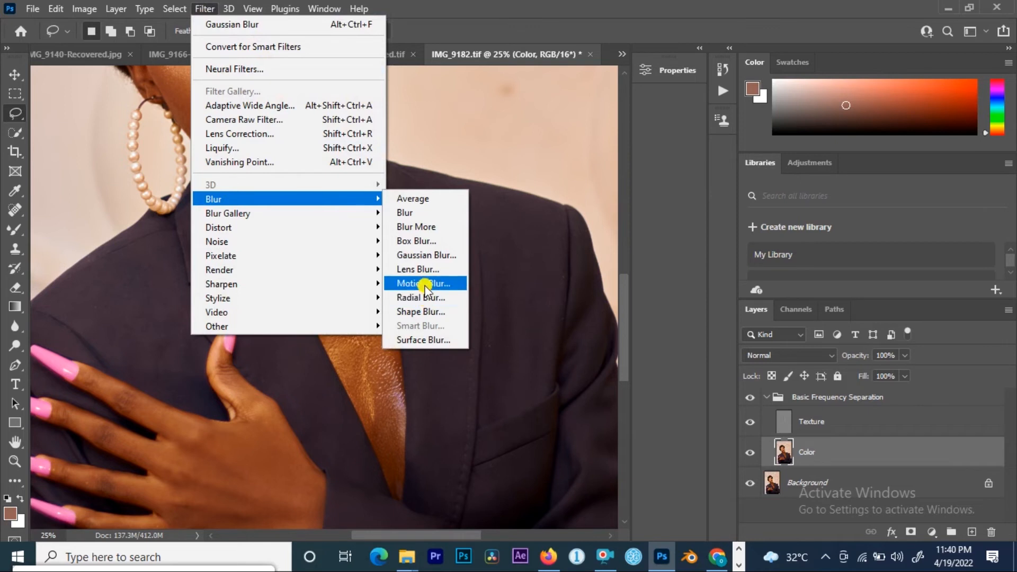
{"action": "left_click", "coordinate": [422, 255]}
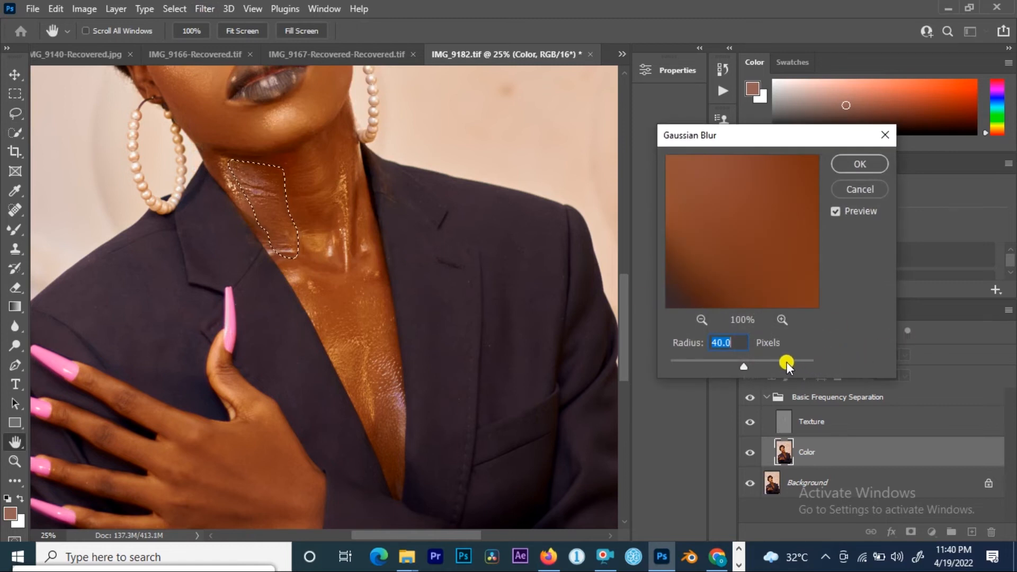
{"action": "type", "text": "20"}
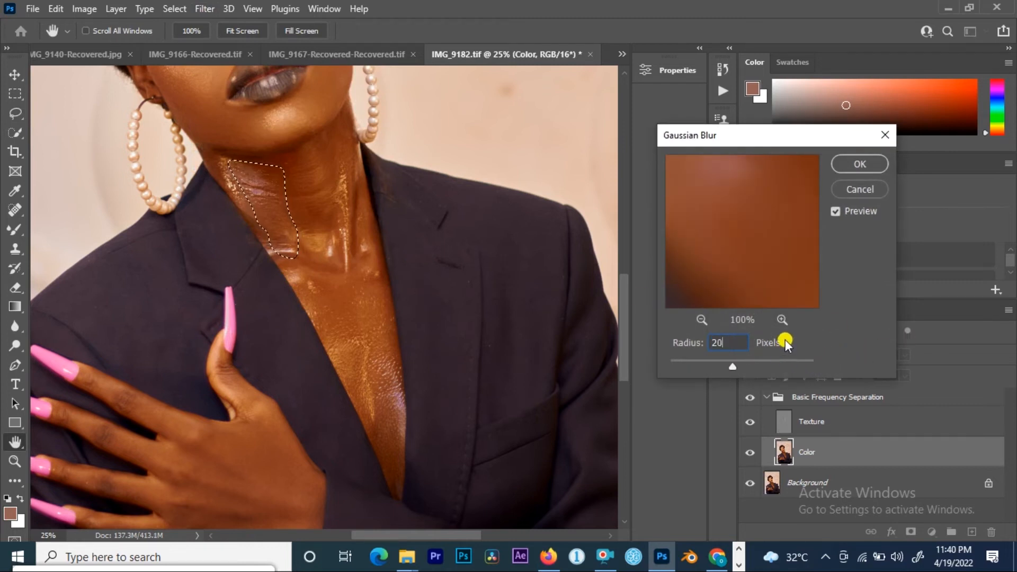
{"action": "left_click", "coordinate": [857, 163]}
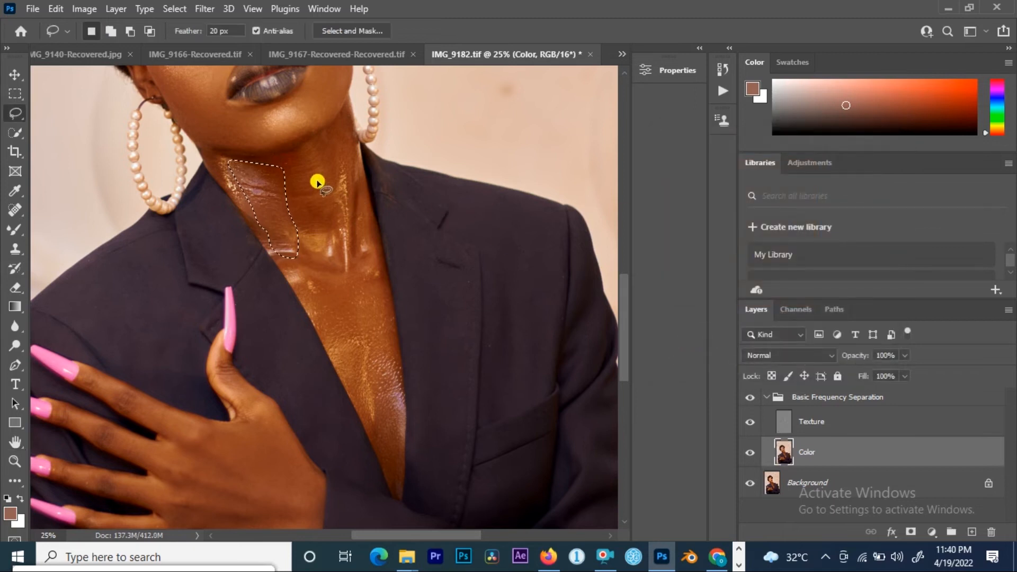
{"action": "left_click_drag", "start_coordinate": [295, 158], "coordinate": [333, 153]}
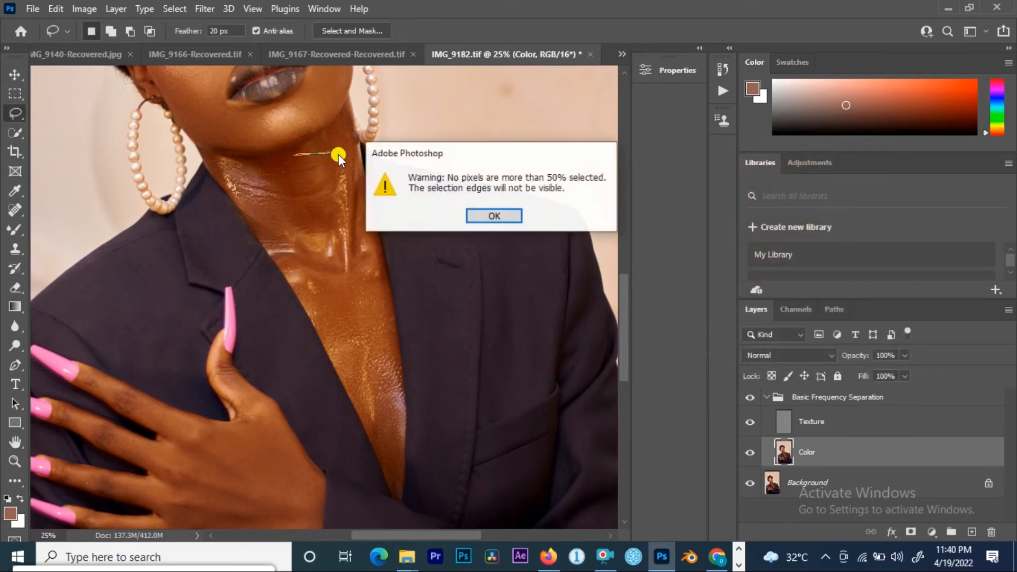
{"action": "left_click", "coordinate": [486, 216]}
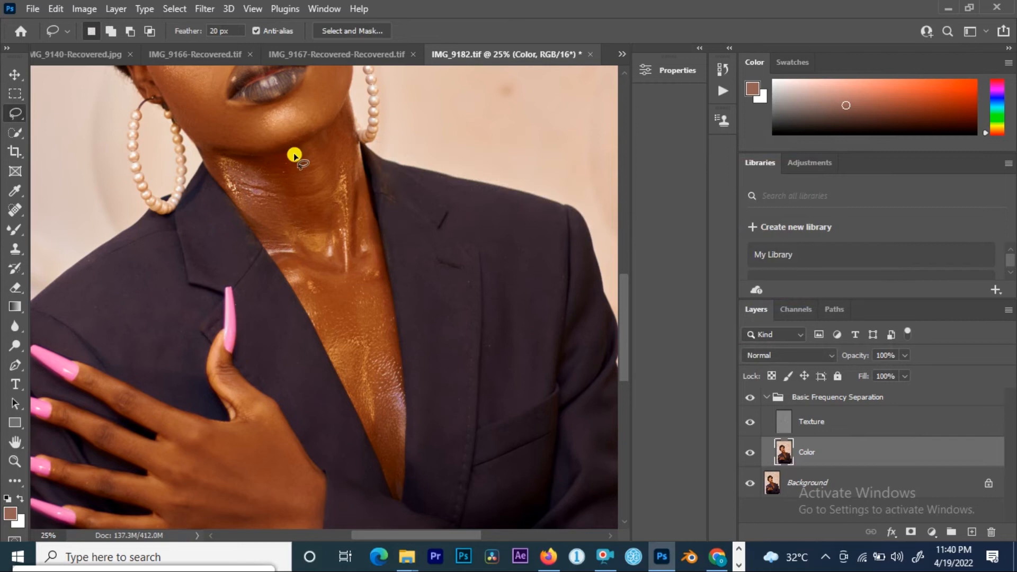
{"action": "left_click_drag", "start_coordinate": [304, 145], "coordinate": [306, 154]}
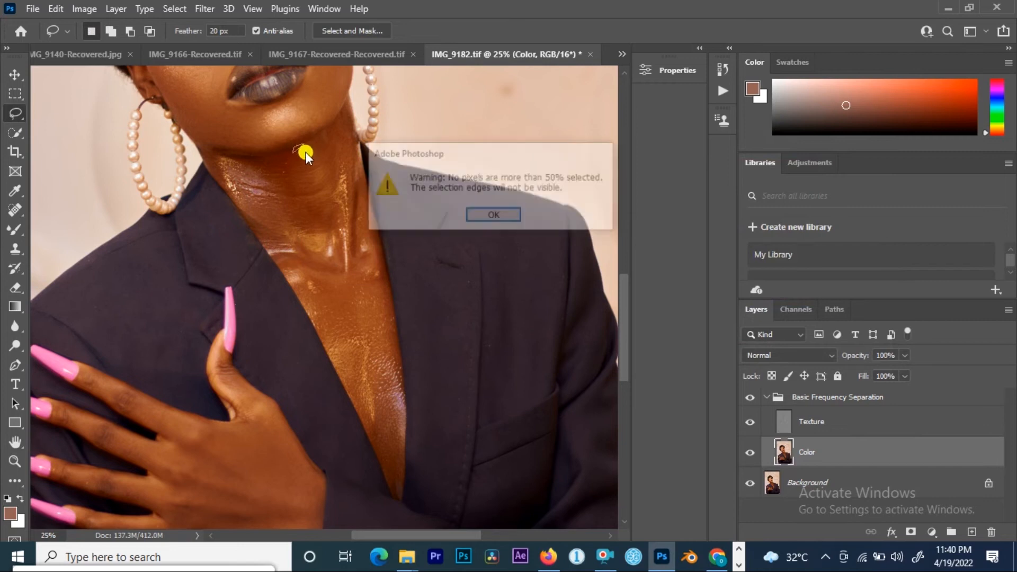
{"action": "left_click", "coordinate": [495, 216]}
Step: Lasso the centre of the neck and reapply the Gaussian Blur
{"action": "left_click_drag", "start_coordinate": [274, 164], "coordinate": [271, 201]}
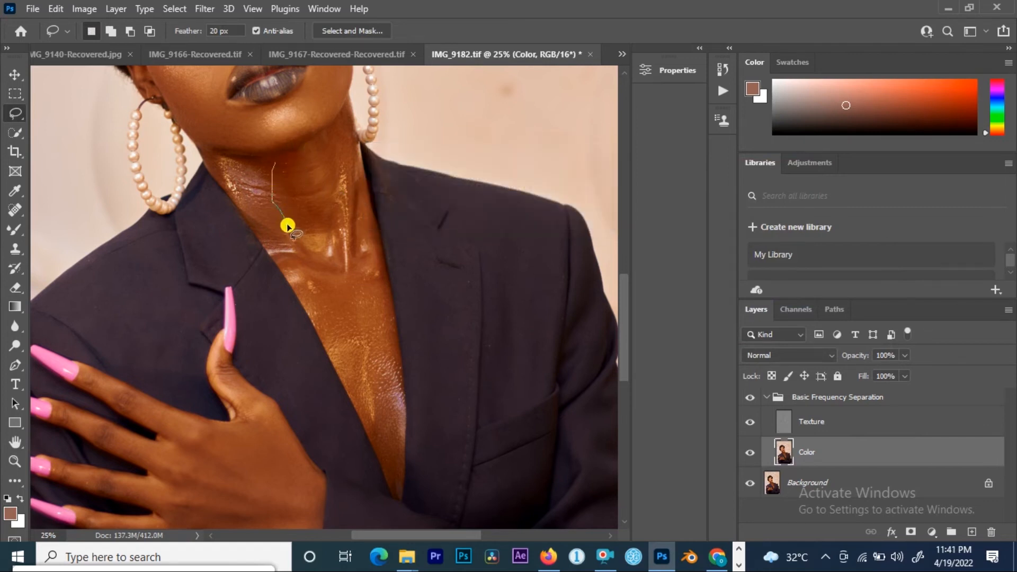
{"action": "mouse_move", "coordinate": [339, 237]}
{"action": "left_mouse_down"}
{"action": "mouse_move", "coordinate": [338, 187]}
{"action": "mouse_move", "coordinate": [276, 164]}
{"action": "left_mouse_up"}
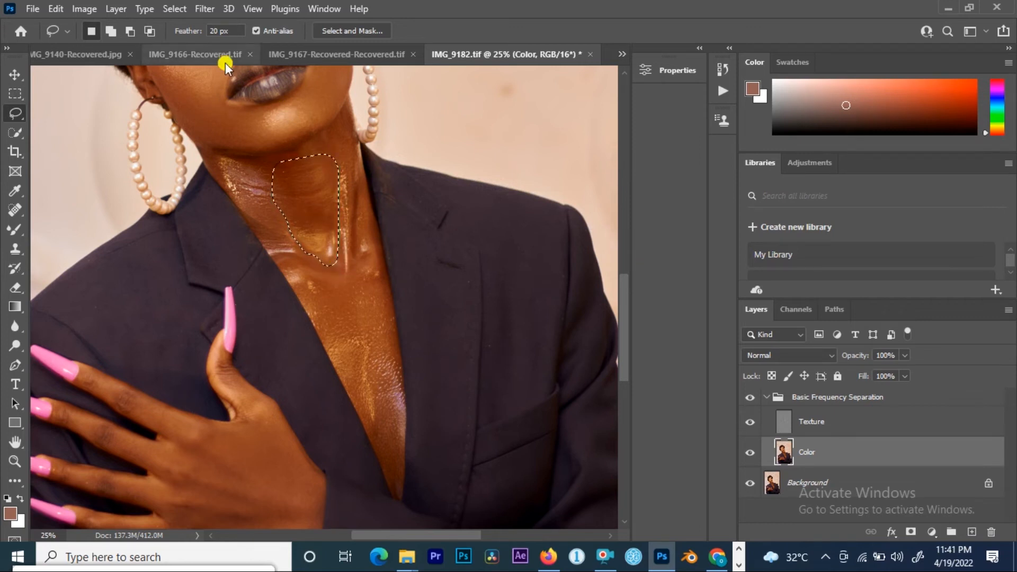
{"action": "right_click", "coordinate": [313, 194]}
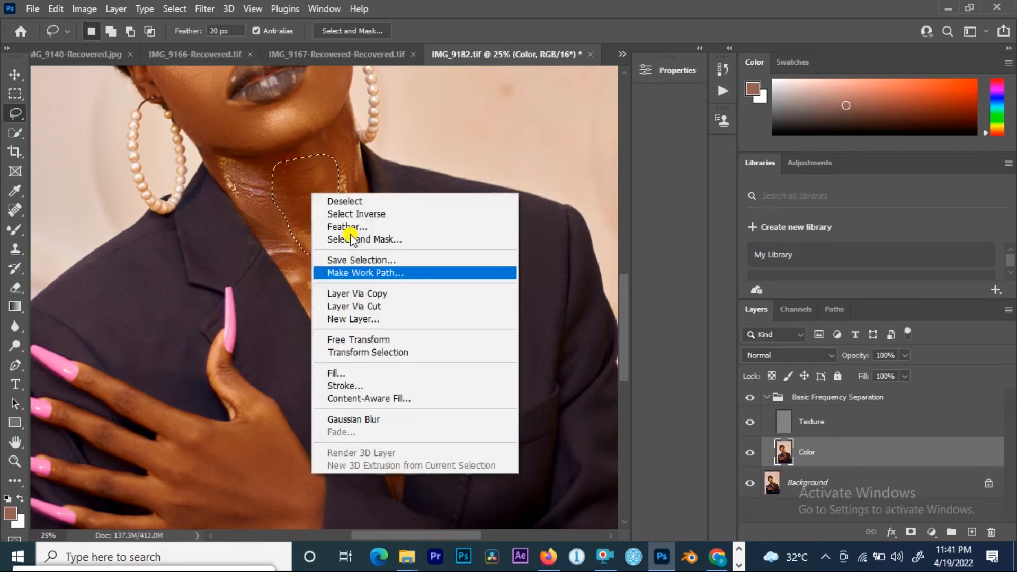
{"action": "left_click", "coordinate": [373, 418]}
Step: Lasso the left side of the neck beside the earring and reapply the Gaussian Blur
{"action": "mouse_move", "coordinate": [339, 135]}
{"action": "left_mouse_down"}
{"action": "mouse_move", "coordinate": [366, 261]}
{"action": "mouse_move", "coordinate": [353, 148]}
{"action": "left_mouse_up"}
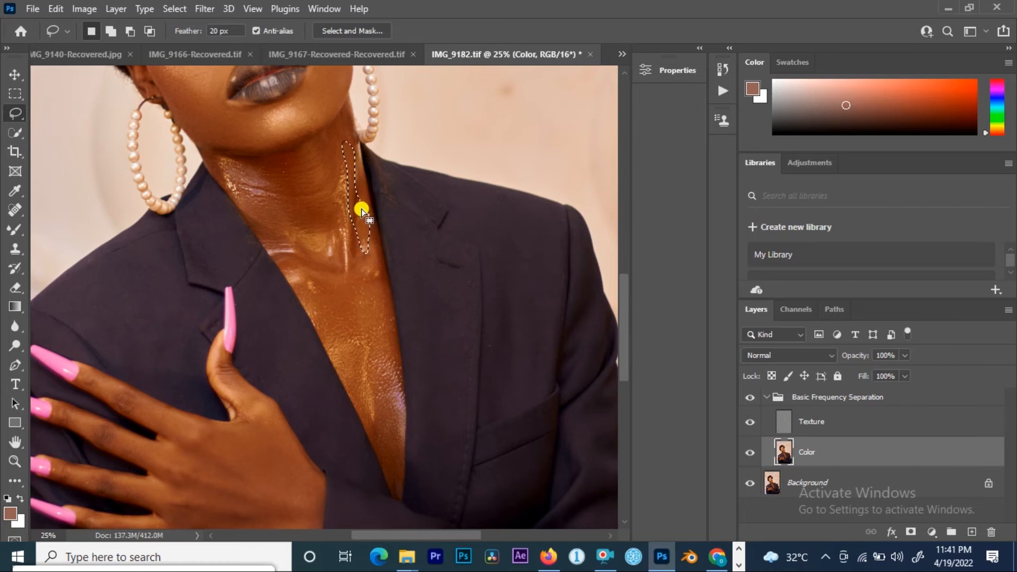
{"action": "right_click", "coordinate": [361, 209]}
{"action": "left_click", "coordinate": [404, 435]}
Step: Lasso the exposed chest inside the jacket and reapply the Gaussian Blur
{"action": "mouse_move", "coordinate": [299, 278]}
{"action": "left_mouse_down"}
{"action": "mouse_move", "coordinate": [379, 274]}
{"action": "mouse_move", "coordinate": [393, 322]}
{"action": "mouse_move", "coordinate": [389, 439]}
{"action": "mouse_move", "coordinate": [375, 434]}
{"action": "mouse_move", "coordinate": [345, 368]}
{"action": "left_mouse_up"}
{"action": "right_click", "coordinate": [365, 319]}
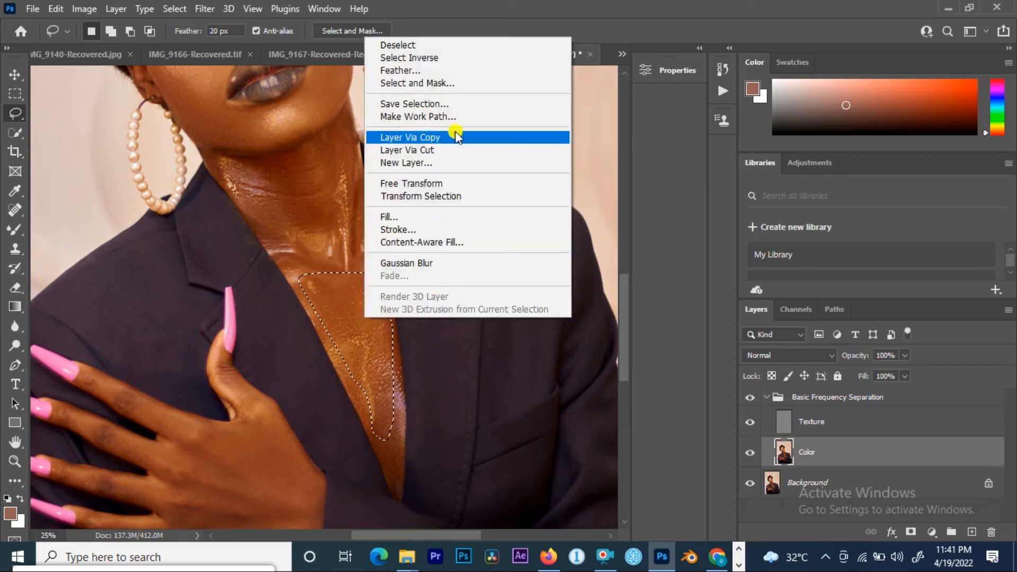
{"action": "left_click", "coordinate": [405, 262]}
Step: Lasso the back of the hand, apply a Gaussian Blur with a 14 pixel radius, and deselect
{"action": "mouse_move", "coordinate": [281, 470]}
{"action": "left_mouse_down"}
{"action": "mouse_move", "coordinate": [320, 168]}
{"action": "mouse_move", "coordinate": [320, 248]}
{"action": "mouse_move", "coordinate": [263, 245]}
{"action": "left_mouse_up"}
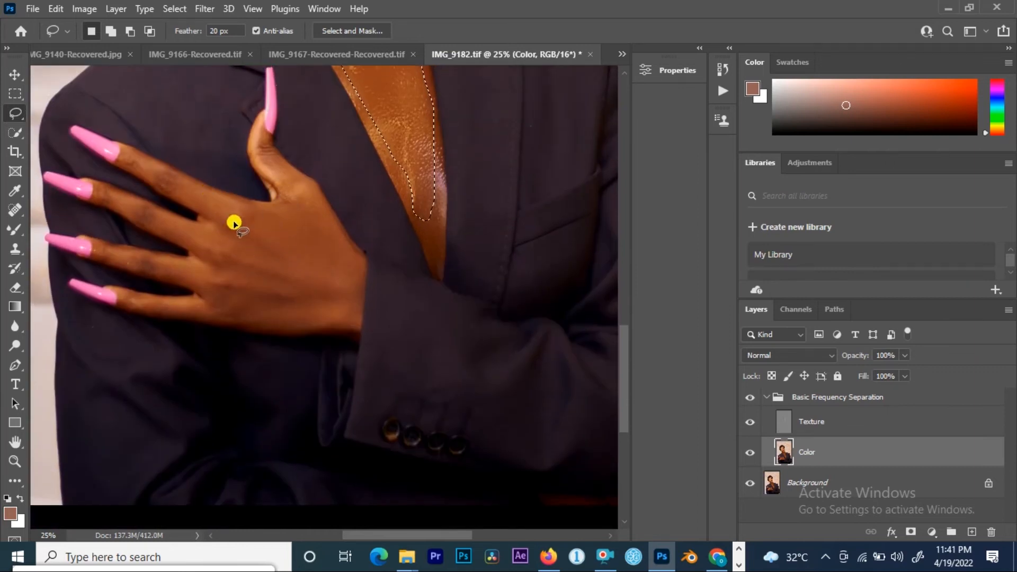
{"action": "mouse_move", "coordinate": [262, 213]}
{"action": "left_mouse_down"}
{"action": "mouse_move", "coordinate": [229, 295]}
{"action": "mouse_move", "coordinate": [306, 316]}
{"action": "mouse_move", "coordinate": [357, 313]}
{"action": "mouse_move", "coordinate": [356, 263]}
{"action": "mouse_move", "coordinate": [335, 220]}
{"action": "mouse_move", "coordinate": [272, 200]}
{"action": "mouse_move", "coordinate": [264, 211]}
{"action": "left_mouse_up"}
{"action": "right_click", "coordinate": [280, 225]}
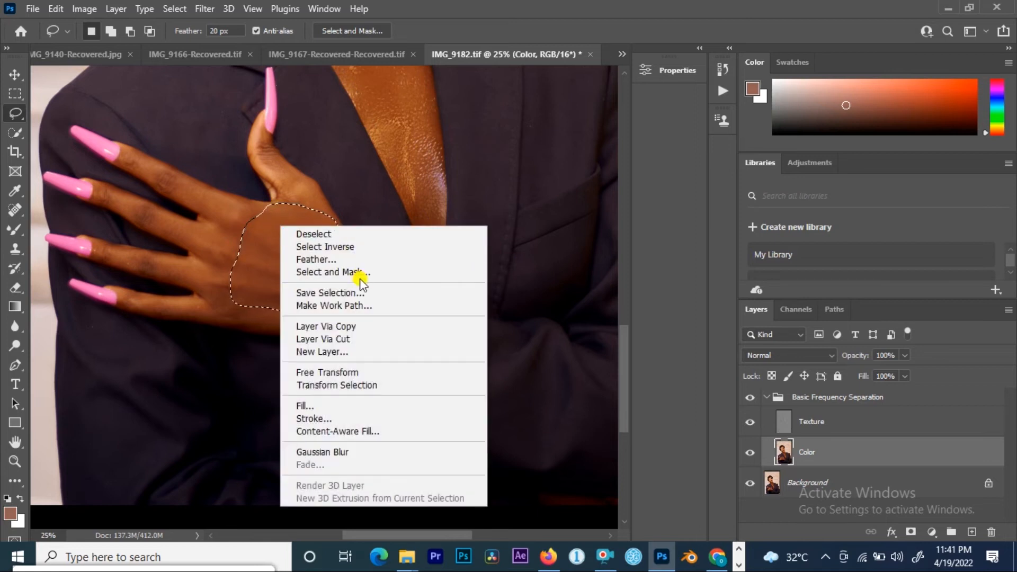
{"action": "left_click", "coordinate": [212, 11]}
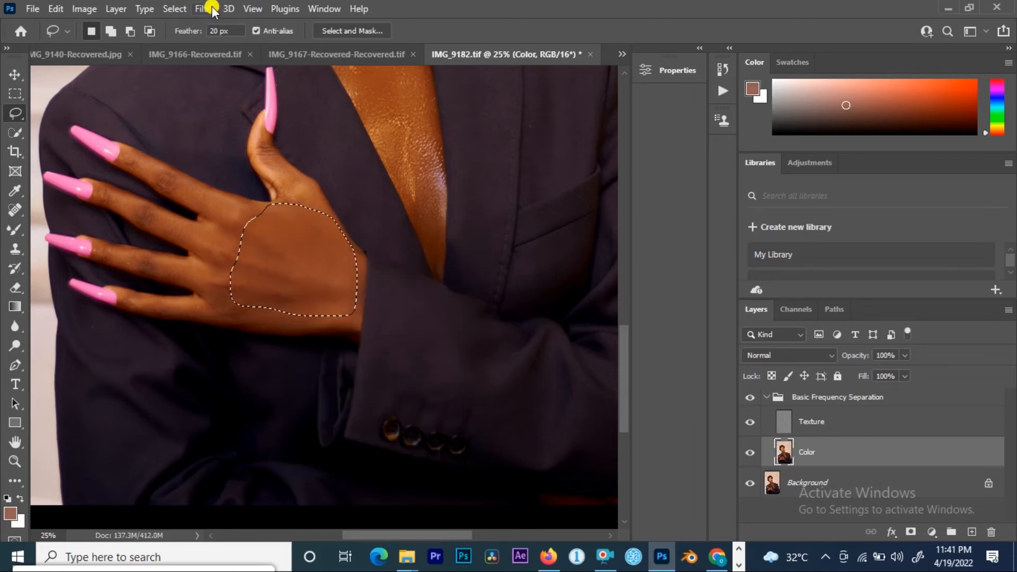
{"action": "left_click", "coordinate": [208, 10]}
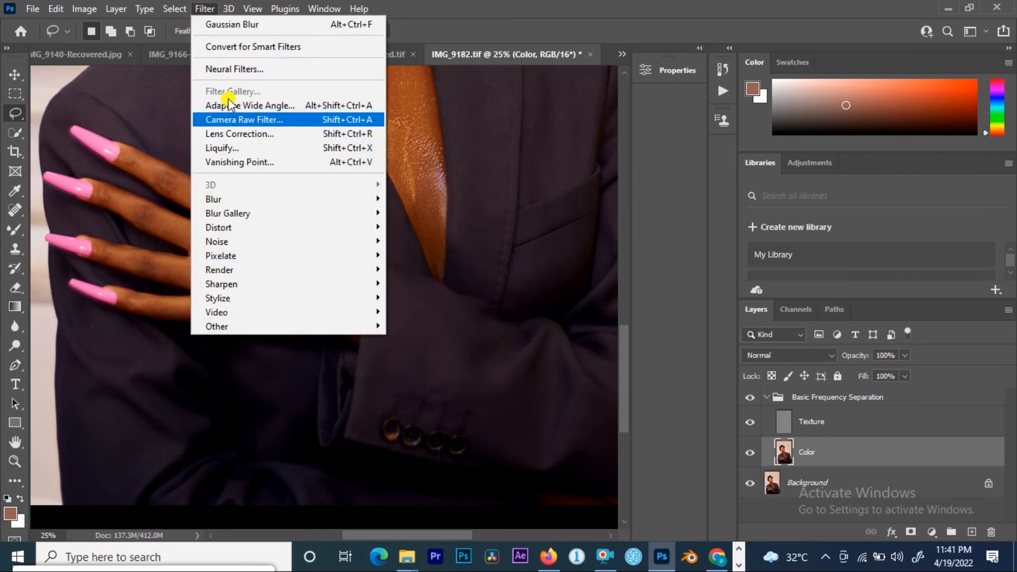
{"action": "mouse_move", "coordinate": [263, 211]}
{"action": "mouse_move", "coordinate": [329, 200]}
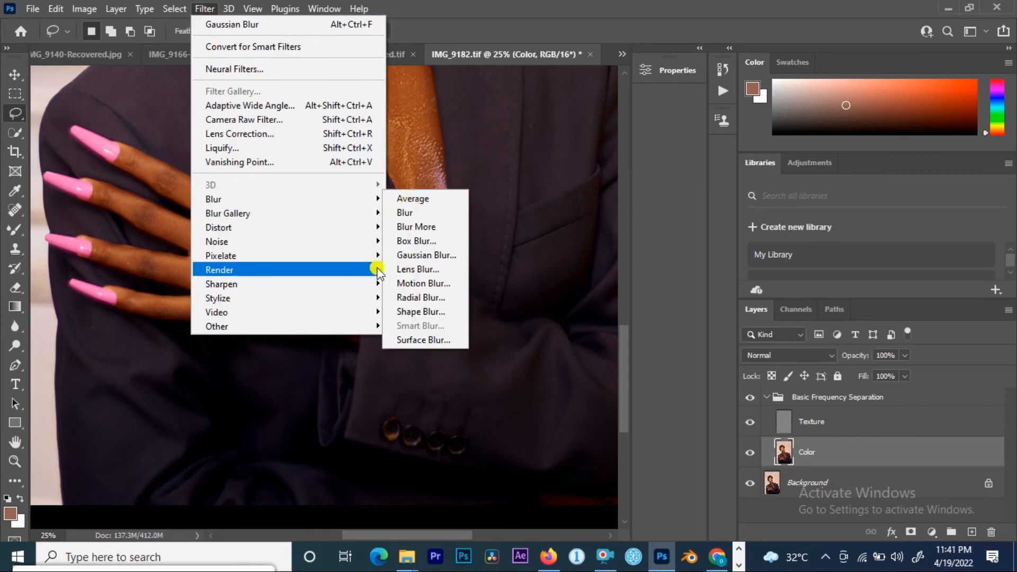
{"action": "left_click", "coordinate": [420, 256]}
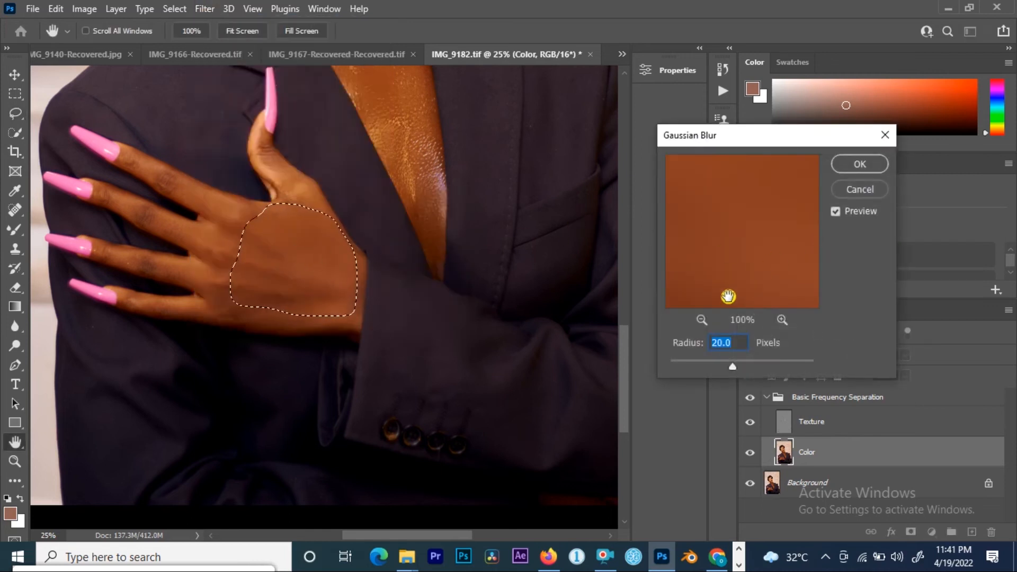
{"action": "left_click_drag", "start_coordinate": [721, 366], "coordinate": [724, 365]}
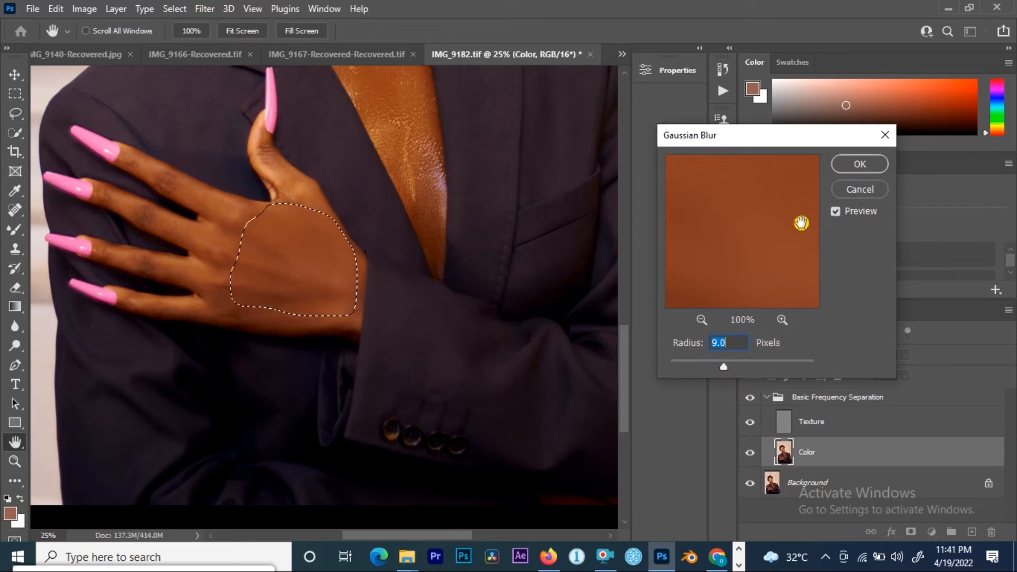
{"action": "type", "text": "14"}
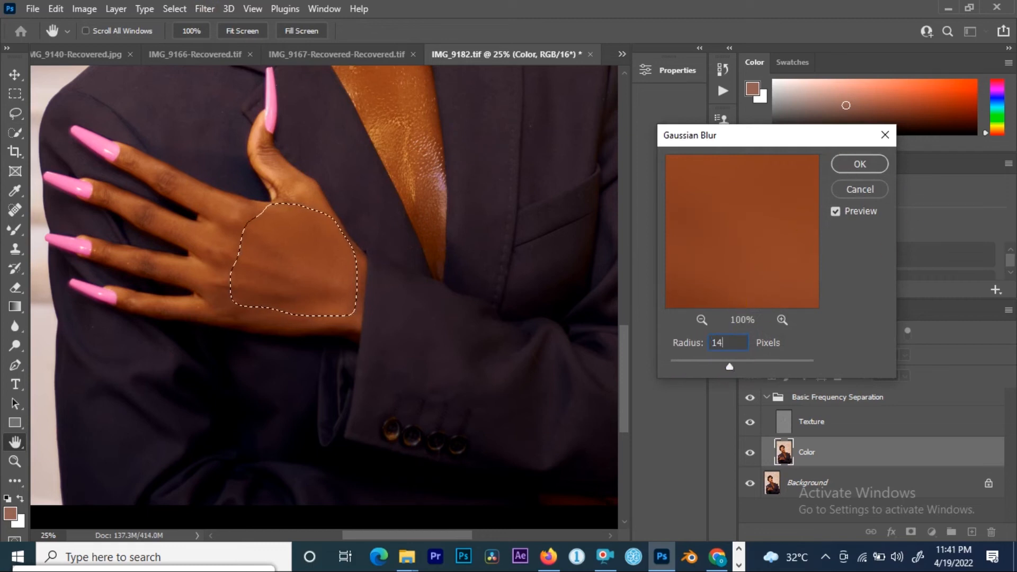
{"action": "left_click", "coordinate": [854, 164]}
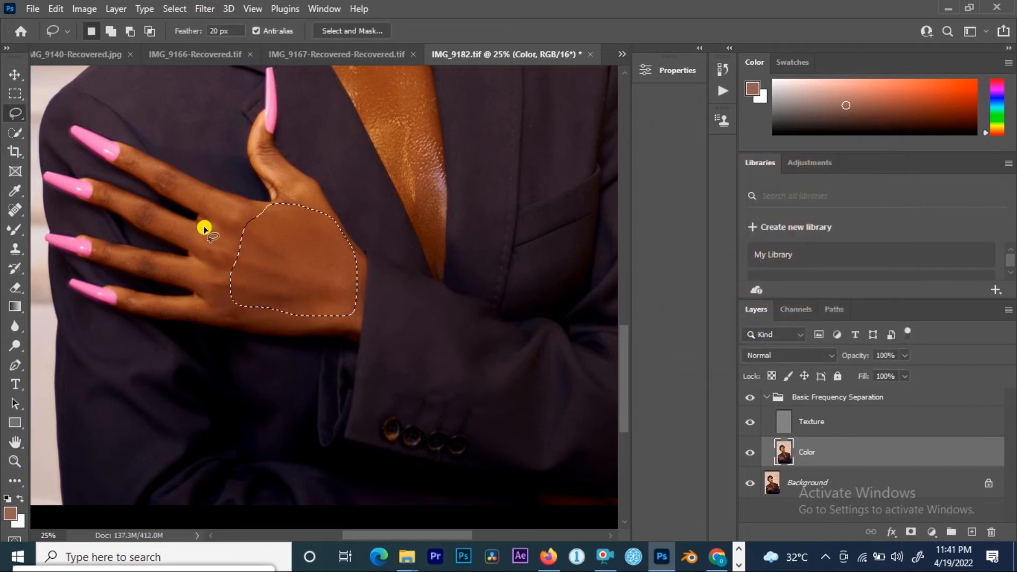
{"action": "key", "text": "ctrl+d"}
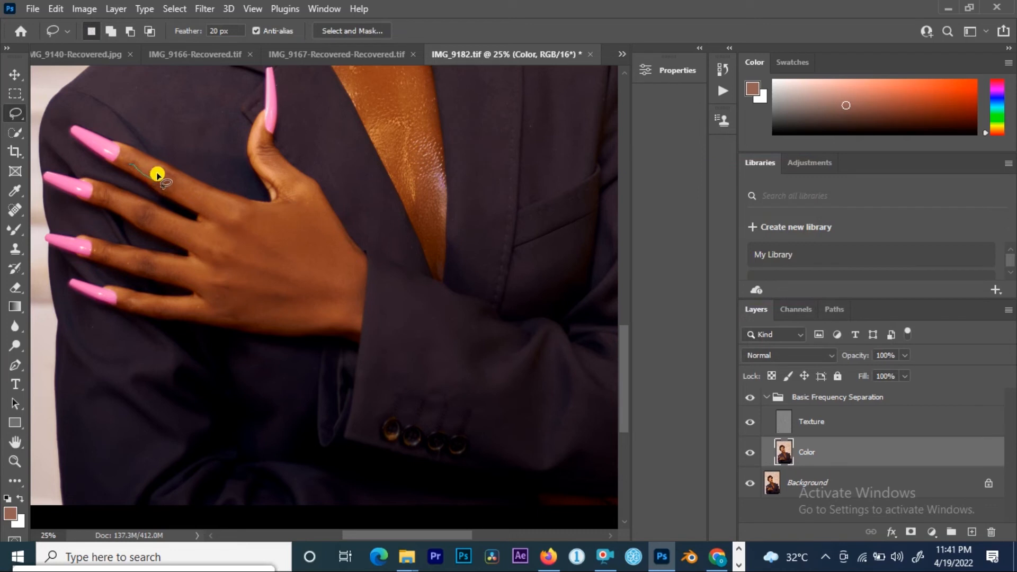
Step: Lasso the upper finger of the hand and reapply the Gaussian Blur to it
{"action": "left_click_drag", "start_coordinate": [162, 184], "coordinate": [188, 190]}
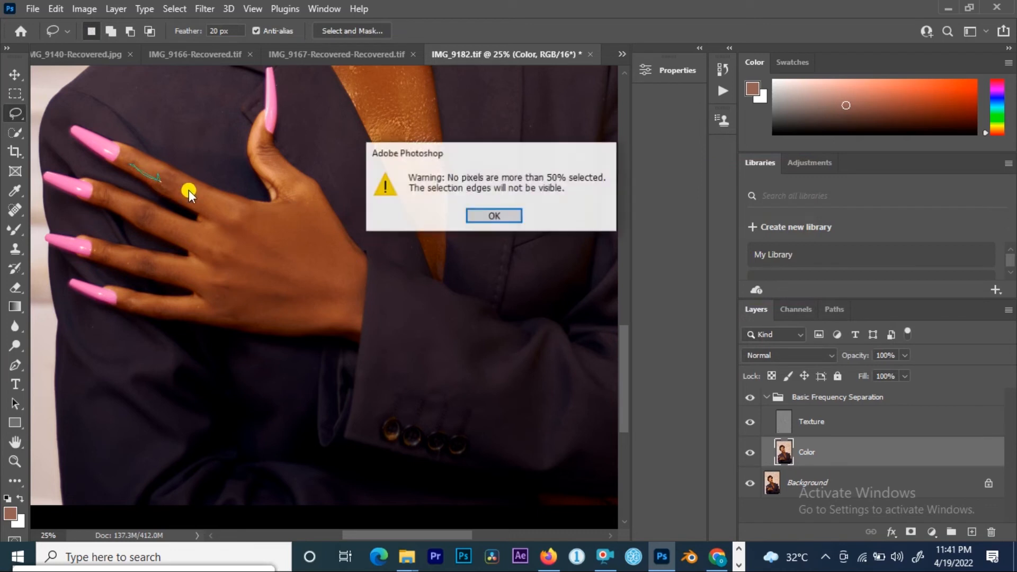
{"action": "left_click", "coordinate": [516, 217]}
{"action": "mouse_move", "coordinate": [120, 162]}
{"action": "left_mouse_down"}
{"action": "mouse_move", "coordinate": [195, 206]}
{"action": "mouse_move", "coordinate": [132, 171]}
{"action": "left_mouse_up"}
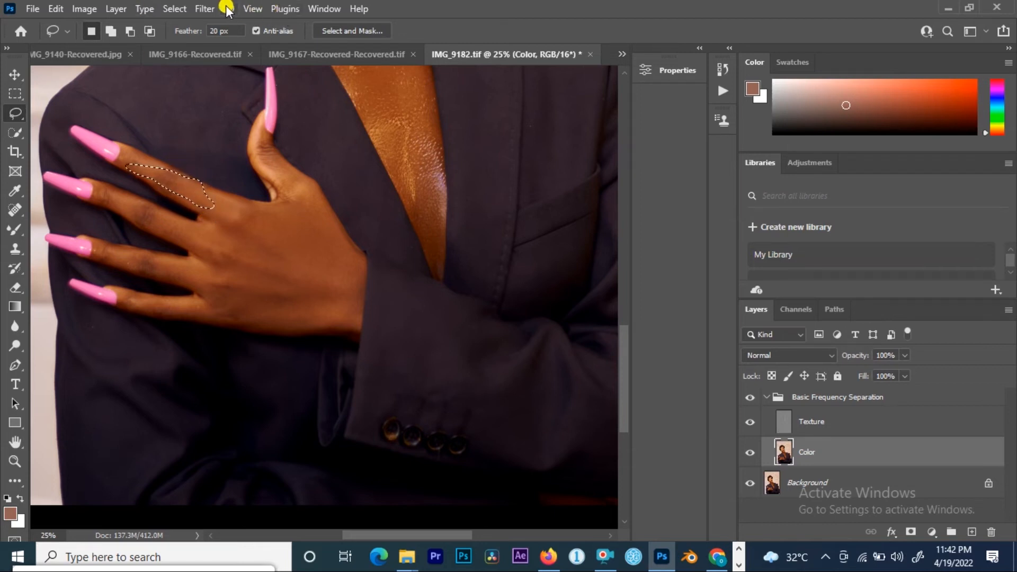
{"action": "right_click", "coordinate": [183, 194]}
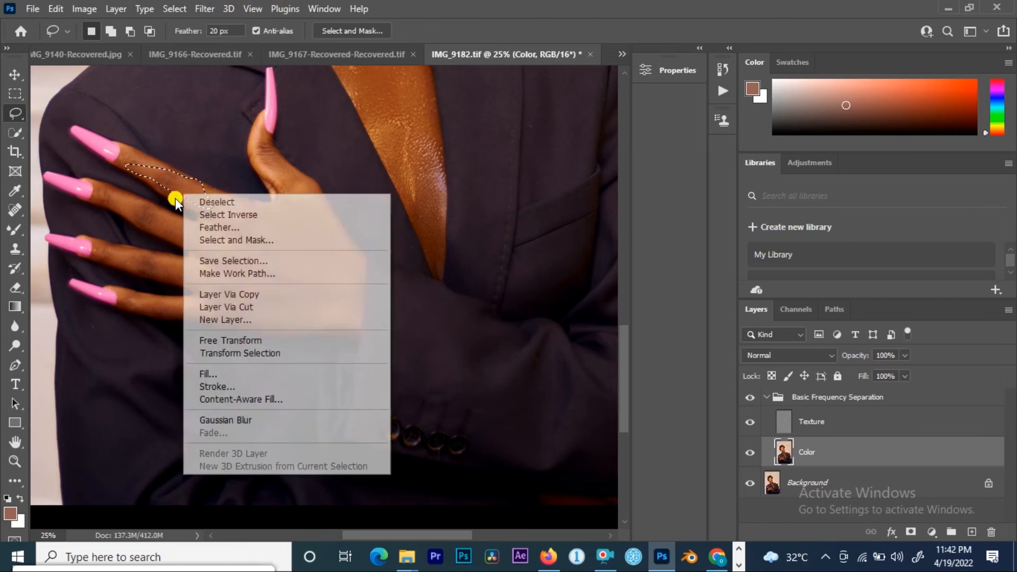
{"action": "left_click", "coordinate": [242, 422]}
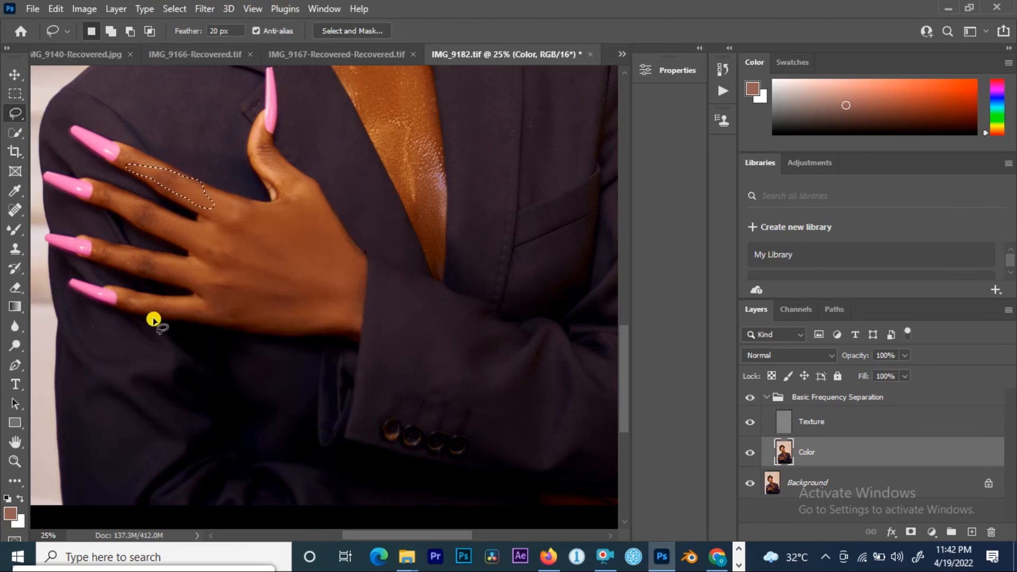
Step: Lasso the second finger and reapply the Gaussian Blur
{"action": "left_click_drag", "start_coordinate": [104, 196], "coordinate": [176, 235]}
{"action": "left_click", "coordinate": [203, 9]}
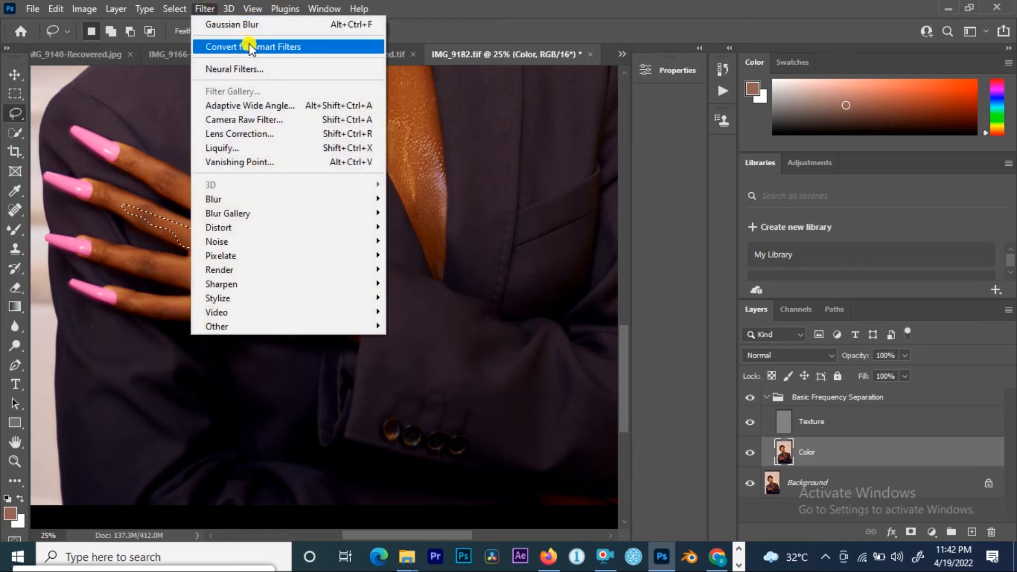
{"action": "left_click", "coordinate": [247, 25]}
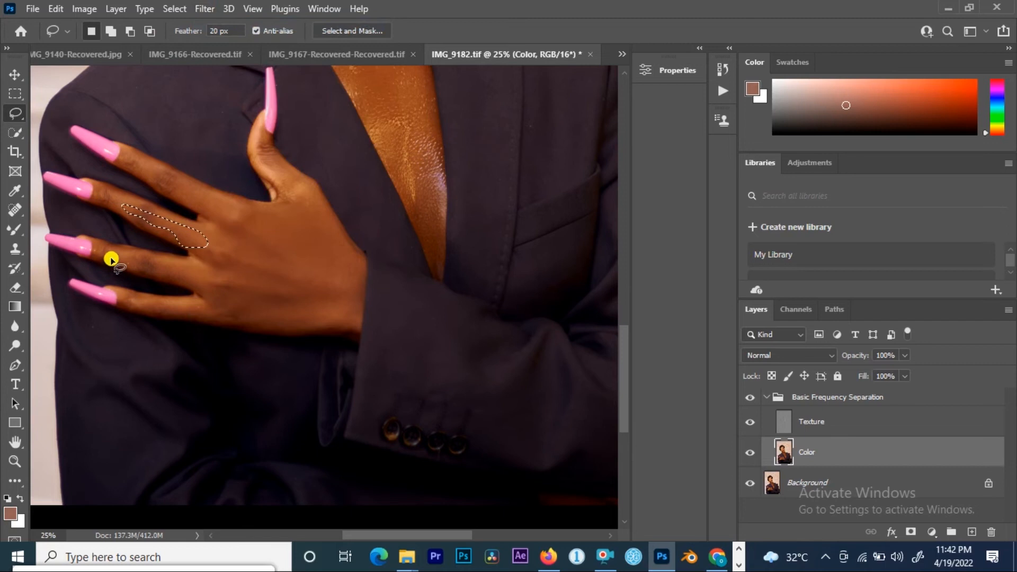
Step: Lasso the third finger near the knuckle and reapply the Gaussian Blur
{"action": "mouse_move", "coordinate": [107, 261]}
{"action": "left_mouse_down"}
{"action": "mouse_move", "coordinate": [188, 278]}
{"action": "mouse_move", "coordinate": [189, 266]}
{"action": "mouse_move", "coordinate": [157, 263]}
{"action": "left_mouse_up"}
{"action": "right_click", "coordinate": [158, 263]}
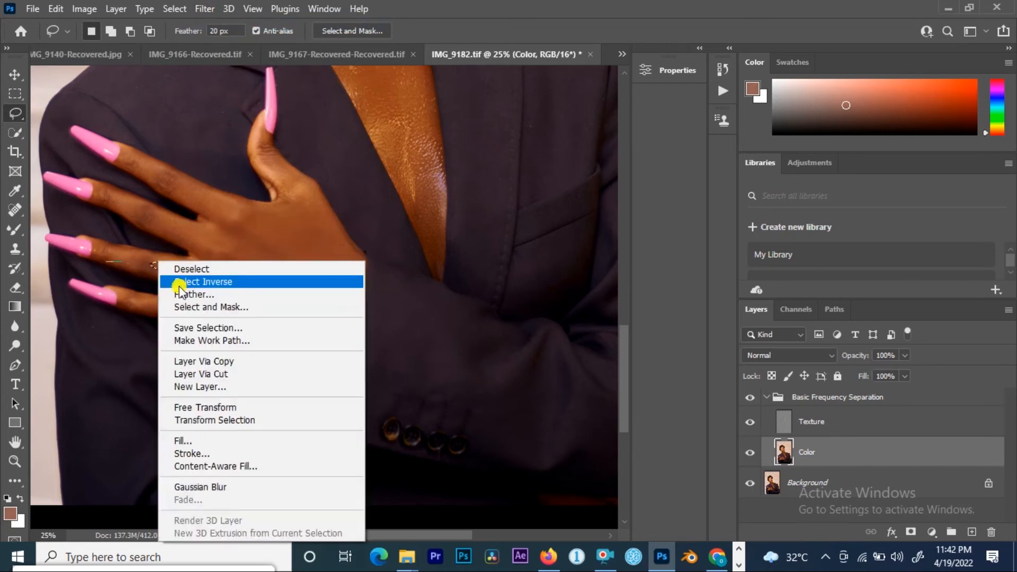
{"action": "left_click", "coordinate": [216, 488]}
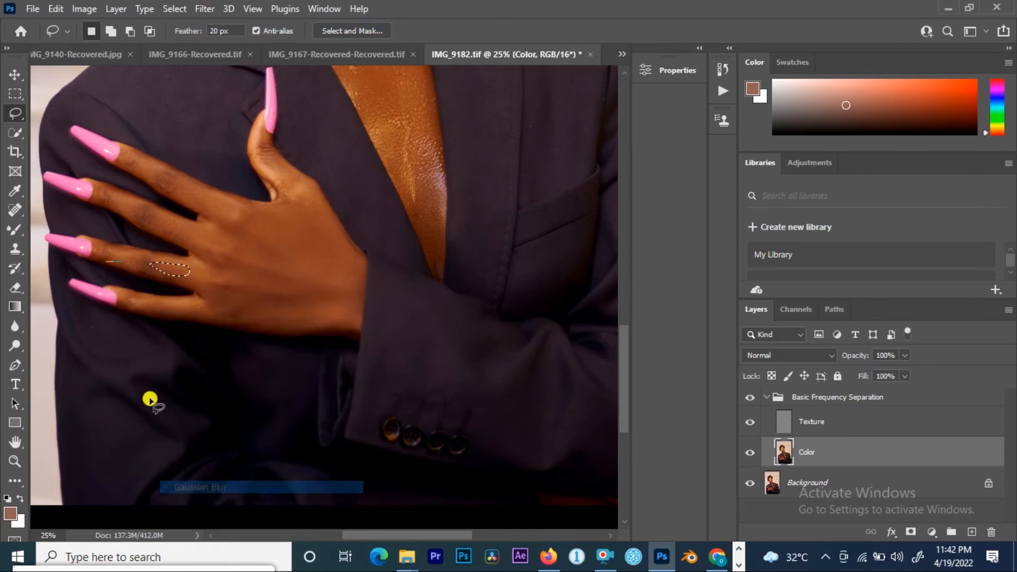
Step: Lasso the lowest finger and reapply the Gaussian Blur
{"action": "mouse_move", "coordinate": [151, 305]}
{"action": "left_mouse_down"}
{"action": "mouse_move", "coordinate": [153, 314]}
{"action": "mouse_move", "coordinate": [218, 316]}
{"action": "mouse_move", "coordinate": [228, 300]}
{"action": "mouse_move", "coordinate": [202, 301]}
{"action": "left_mouse_up"}
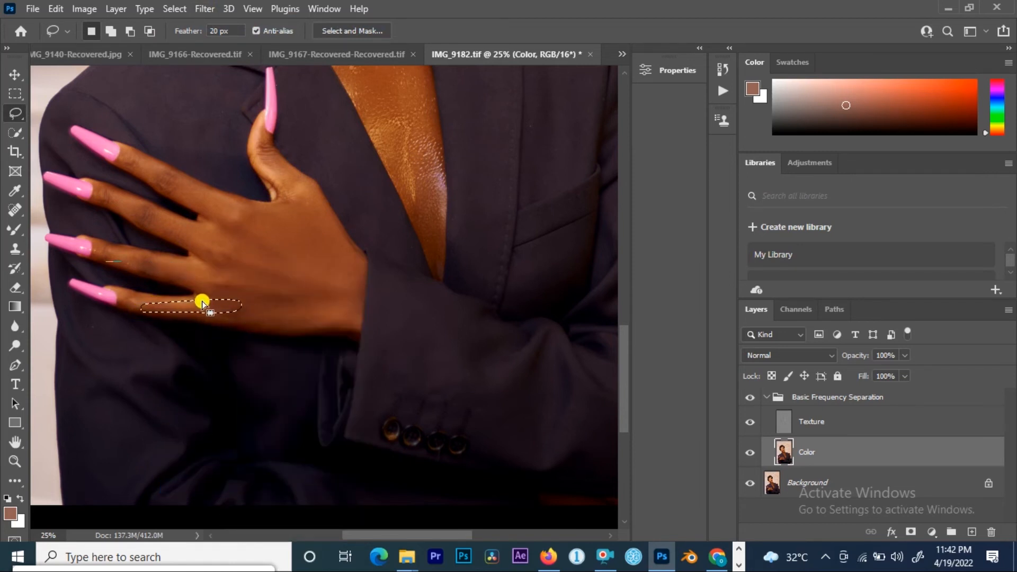
{"action": "right_click", "coordinate": [202, 301]}
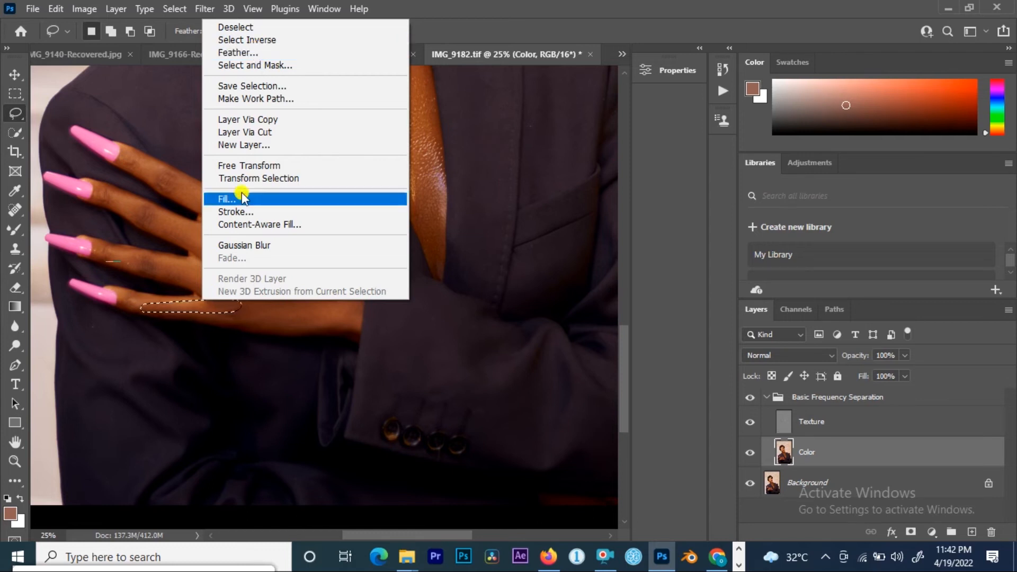
{"action": "left_click", "coordinate": [256, 246]}
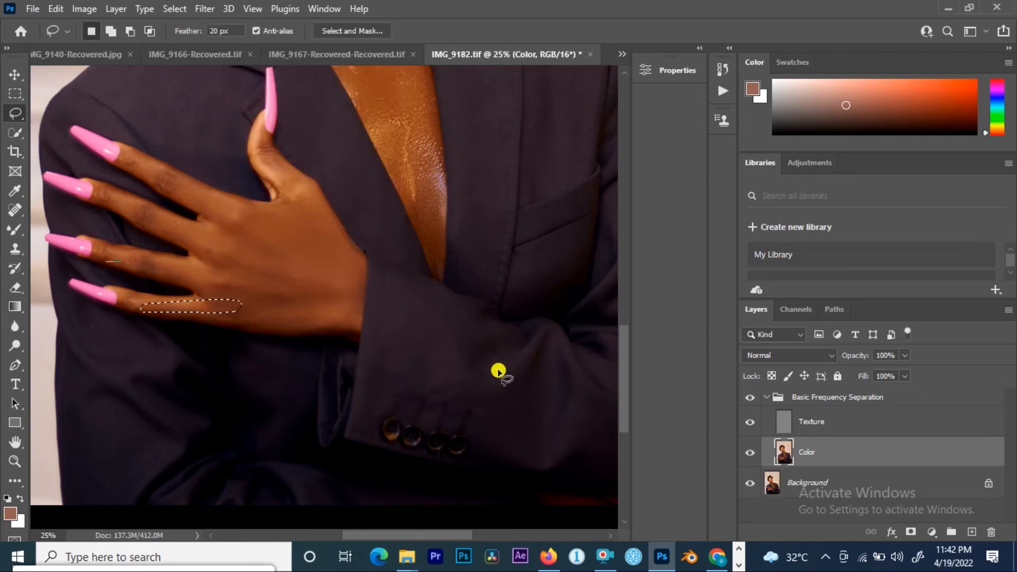
Step: Select the Texture layer of the frequency separation group
{"action": "left_click_drag", "start_coordinate": [498, 369], "coordinate": [291, 287]}
{"action": "left_click_drag", "start_coordinate": [265, 218], "coordinate": [481, 520]}
{"action": "left_click_drag", "start_coordinate": [344, 64], "coordinate": [352, 272]}
{"action": "left_click_drag", "start_coordinate": [275, 107], "coordinate": [340, 118]}
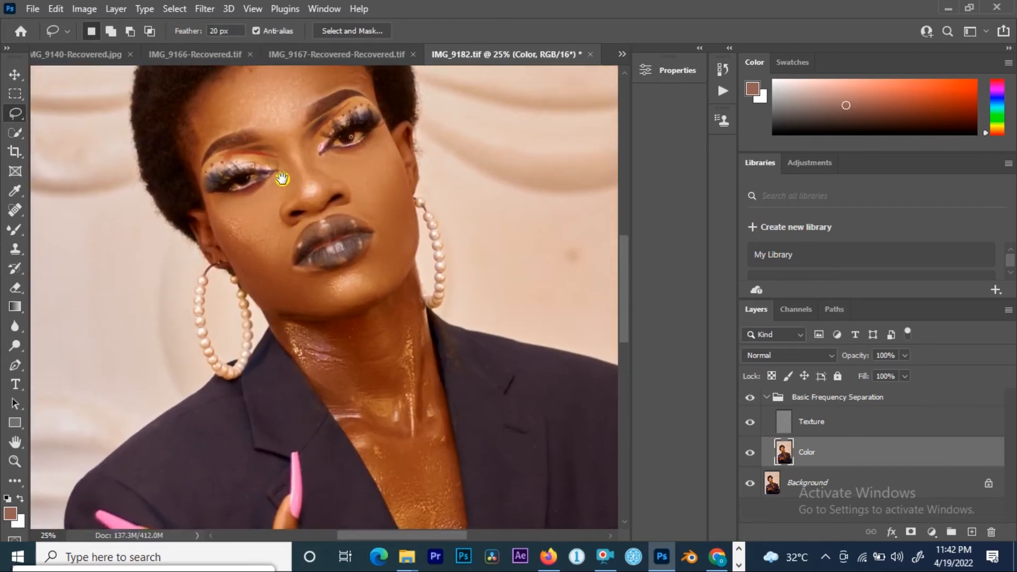
{"action": "left_click", "coordinate": [781, 420]}
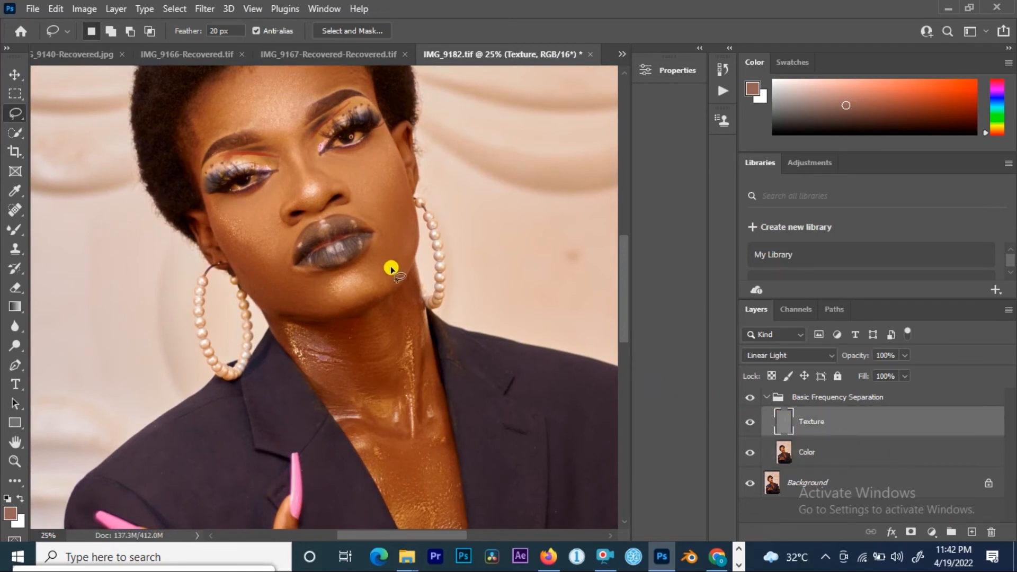
Step: Zoom in to 50% and inspect the face, chin and neck for texture flaws
{"action": "left_click_drag", "start_coordinate": [316, 135], "coordinate": [312, 189]}
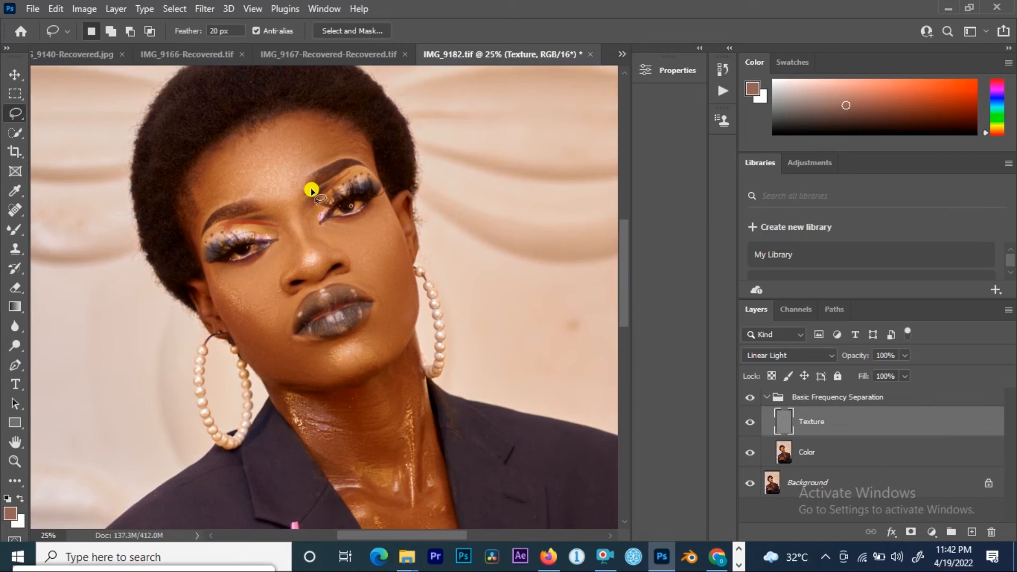
{"action": "scroll", "coordinate": [288, 145], "scroll_direction": "up", "scroll_amount": 2}
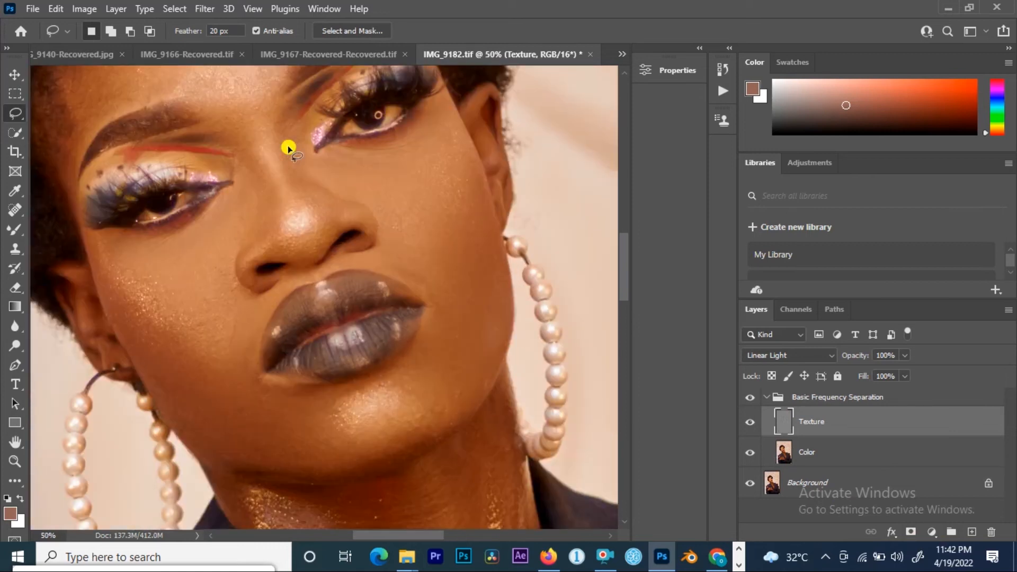
{"action": "left_click_drag", "start_coordinate": [250, 170], "coordinate": [243, 211]}
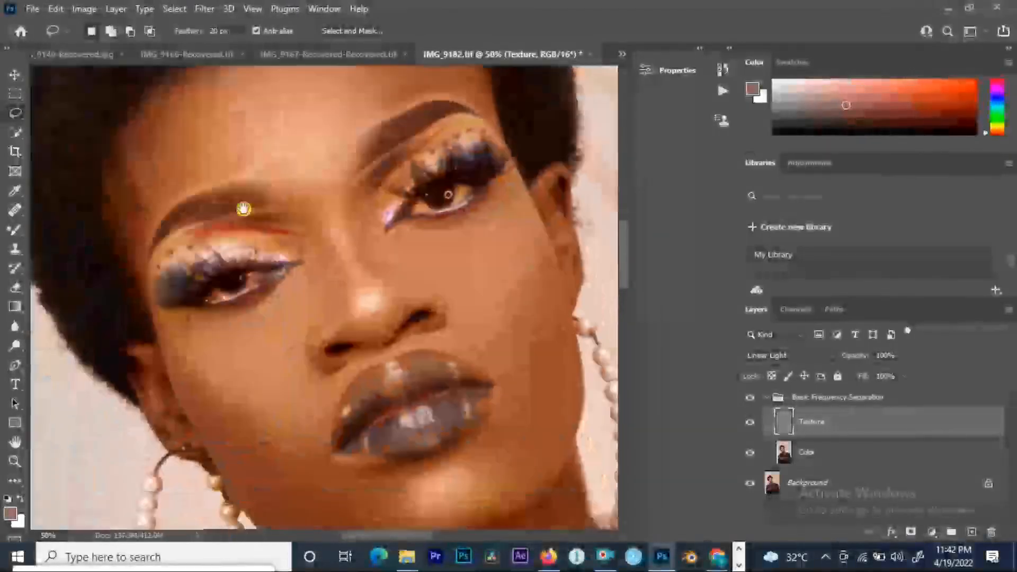
{"action": "left_click_drag", "start_coordinate": [336, 227], "coordinate": [197, 188]}
{"action": "left_click_drag", "start_coordinate": [310, 342], "coordinate": [298, 235]}
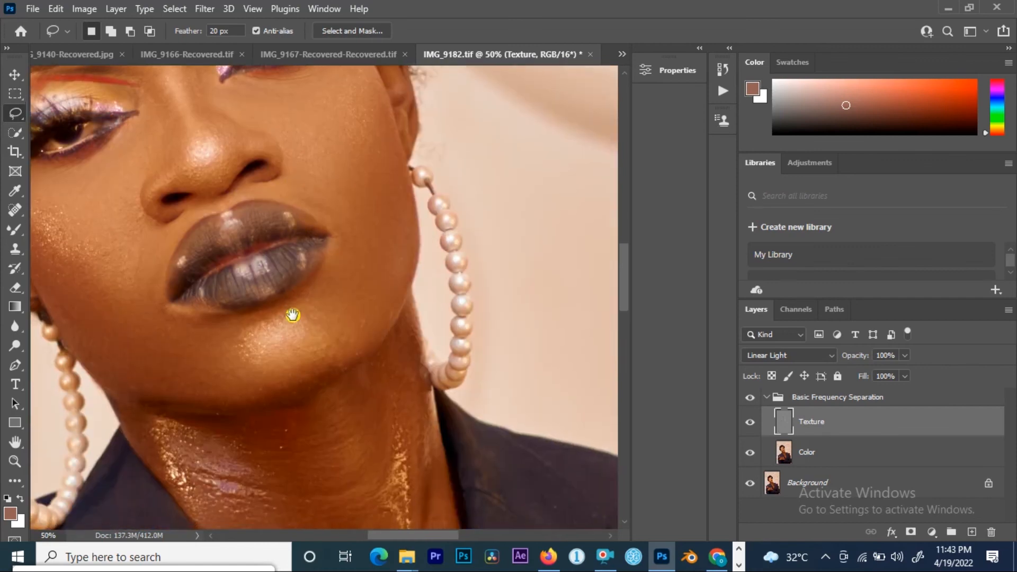
{"action": "left_click_drag", "start_coordinate": [291, 316], "coordinate": [295, 202]}
{"action": "left_click_drag", "start_coordinate": [300, 320], "coordinate": [311, 251]}
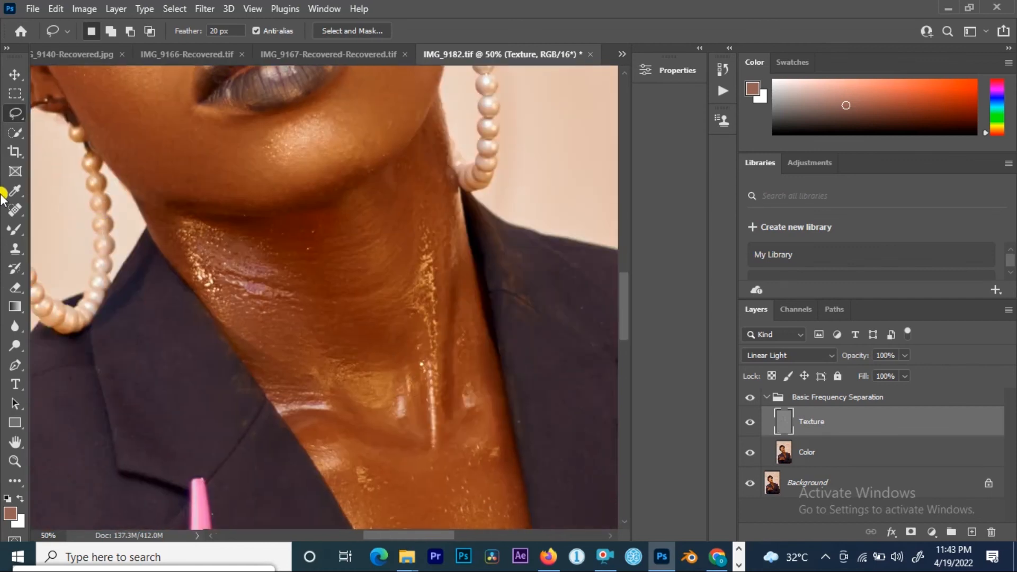
Step: Choose the Clone Stamp tool and reset the foreground and background colours to default black and white
{"action": "left_click", "coordinate": [15, 249]}
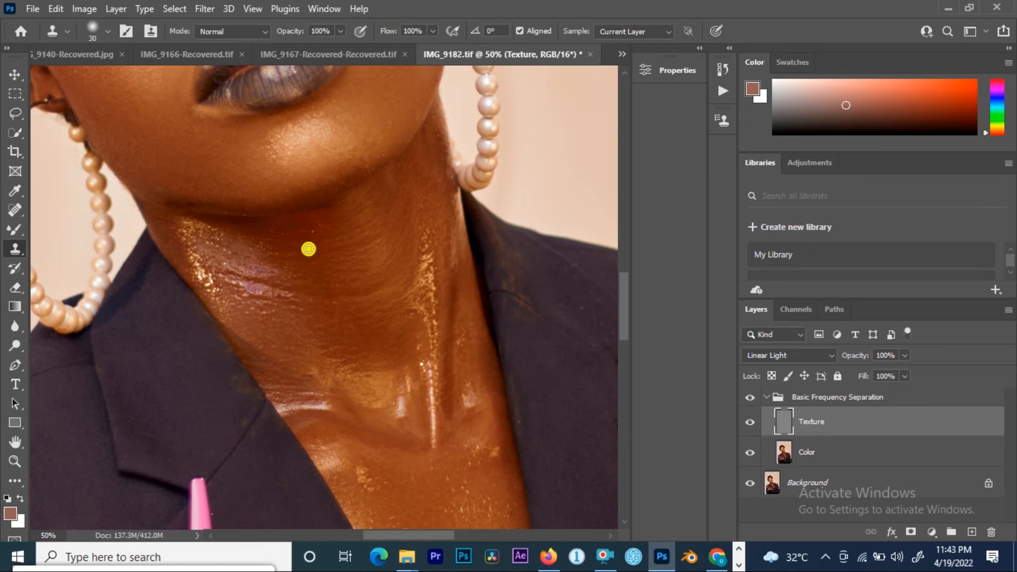
{"action": "left_click", "coordinate": [16, 498]}
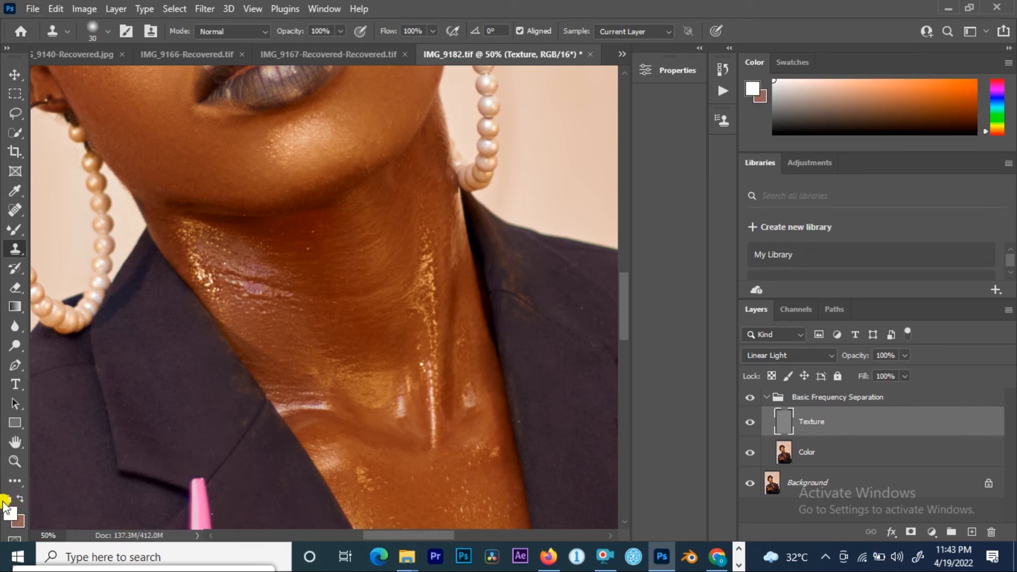
{"action": "left_click", "coordinate": [5, 502]}
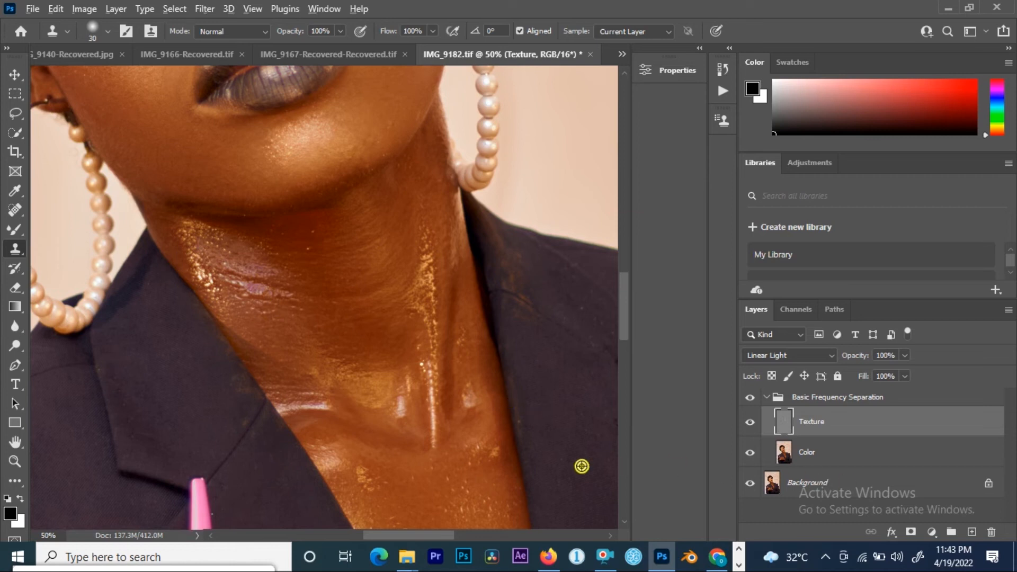
{"action": "left_click_drag", "start_coordinate": [468, 450], "coordinate": [430, 314]}
{"action": "left_click", "coordinate": [423, 341], "text": "alt"}
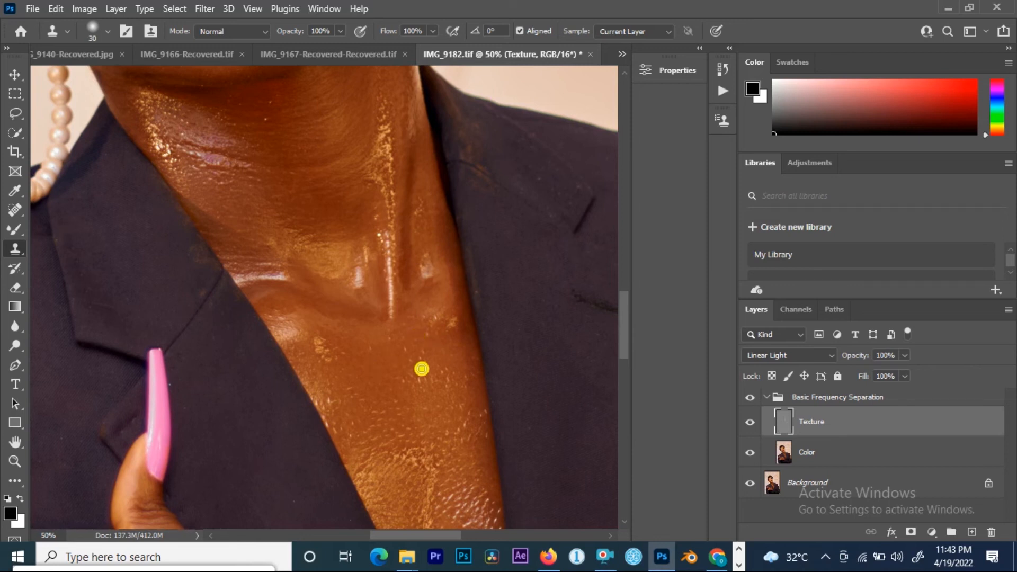
Step: Switch to the Patch Tool and patch a small spot on the upper neck with nearby skin
{"action": "left_click", "coordinate": [18, 208]}
{"action": "right_click", "coordinate": [10, 208]}
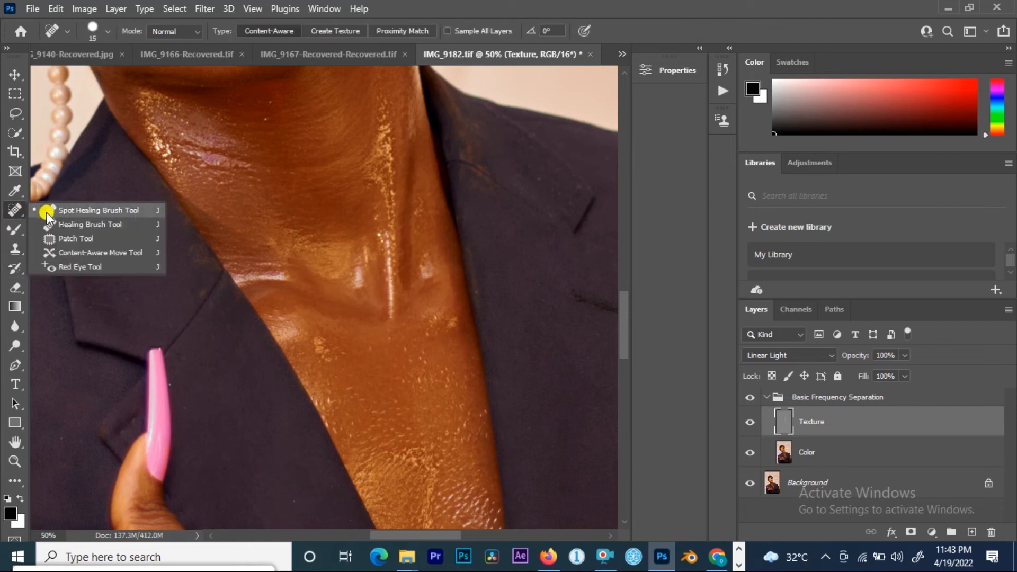
{"action": "left_click", "coordinate": [46, 239]}
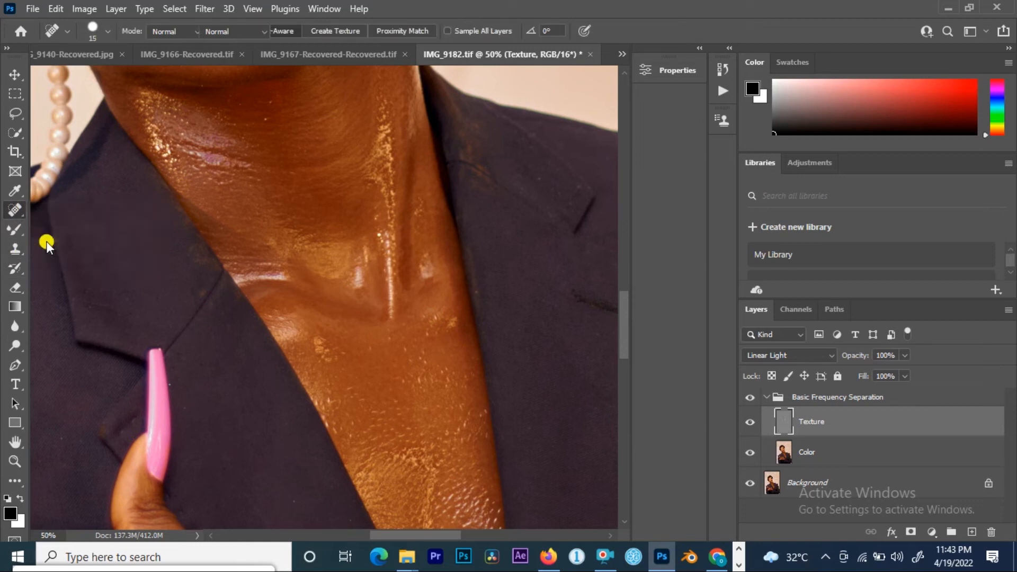
{"action": "left_click", "coordinate": [263, 129]}
{"action": "left_click_drag", "start_coordinate": [268, 125], "coordinate": [287, 132]}
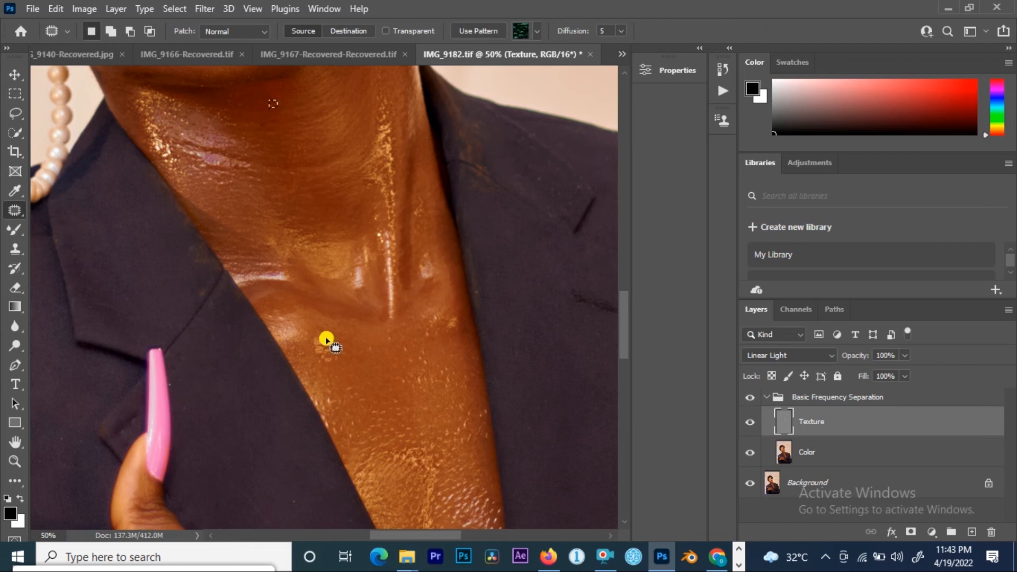
{"action": "left_click_drag", "start_coordinate": [261, 125], "coordinate": [208, 111]}
Step: Patch small spots along the jacket edges beside the neck with the Patch Tool, then deselect
{"action": "left_click_drag", "start_coordinate": [304, 336], "coordinate": [348, 404]}
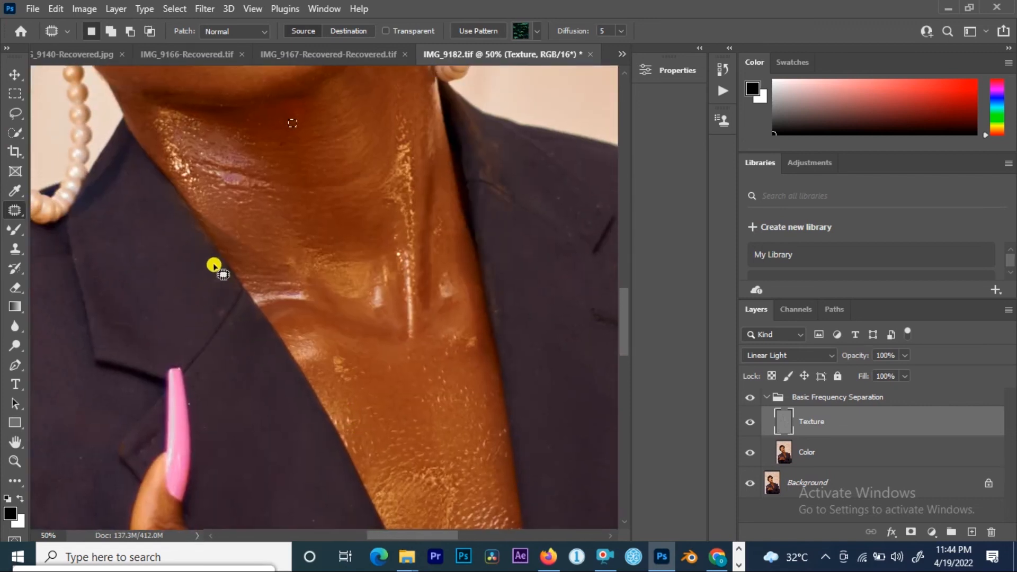
{"action": "mouse_move", "coordinate": [214, 265]}
{"action": "left_mouse_down"}
{"action": "mouse_move", "coordinate": [215, 302]}
{"action": "mouse_move", "coordinate": [224, 256]}
{"action": "mouse_move", "coordinate": [171, 269]}
{"action": "mouse_move", "coordinate": [225, 269]}
{"action": "mouse_move", "coordinate": [211, 262]}
{"action": "left_mouse_up"}
{"action": "left_click", "coordinate": [189, 290]}
{"action": "left_click", "coordinate": [229, 299]}
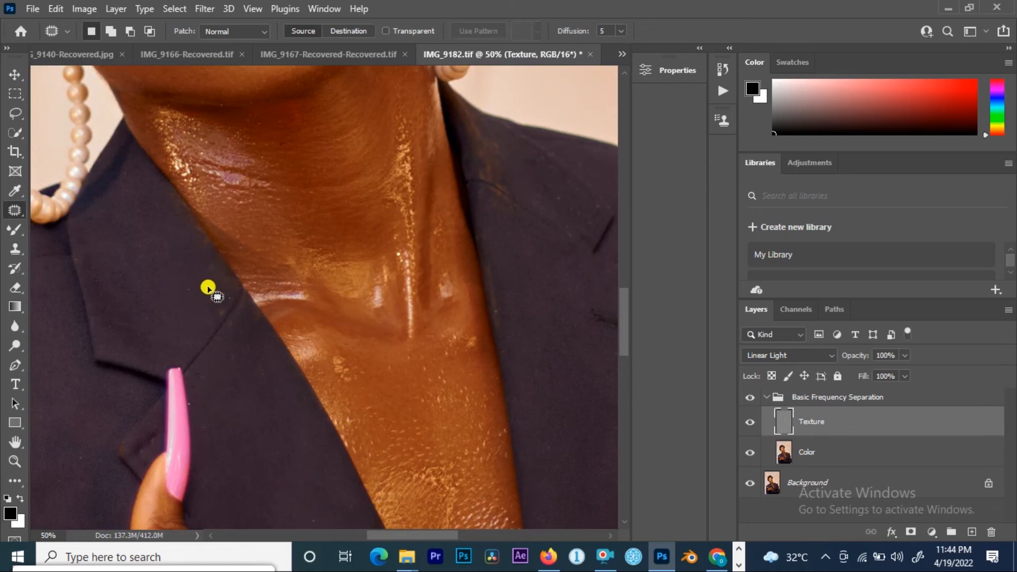
{"action": "mouse_move", "coordinate": [214, 306]}
{"action": "left_mouse_down"}
{"action": "mouse_move", "coordinate": [238, 304]}
{"action": "mouse_move", "coordinate": [224, 296]}
{"action": "mouse_move", "coordinate": [221, 271]}
{"action": "mouse_move", "coordinate": [229, 286]}
{"action": "mouse_move", "coordinate": [206, 264]}
{"action": "left_mouse_up"}
{"action": "left_click", "coordinate": [212, 264]}
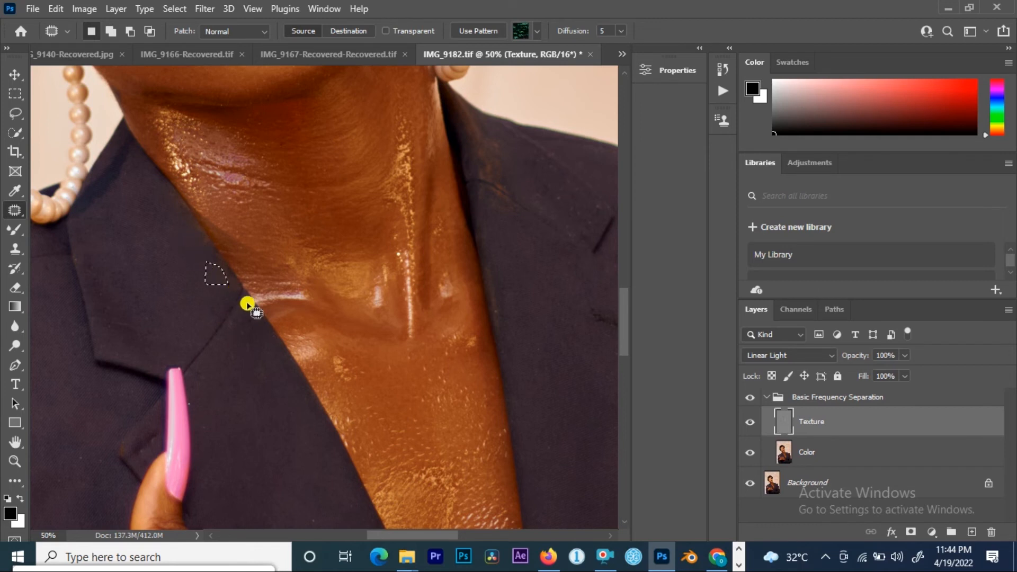
{"action": "left_click_drag", "start_coordinate": [504, 275], "coordinate": [404, 248]}
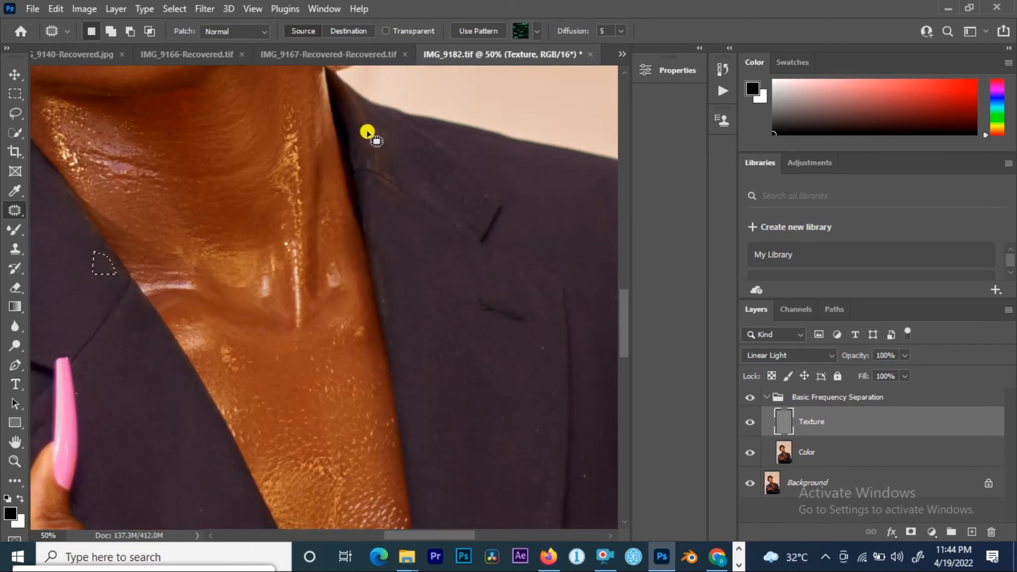
{"action": "mouse_move", "coordinate": [359, 110]}
{"action": "left_mouse_down"}
{"action": "mouse_move", "coordinate": [364, 167]}
{"action": "mouse_move", "coordinate": [389, 180]}
{"action": "mouse_move", "coordinate": [380, 134]}
{"action": "mouse_move", "coordinate": [360, 113]}
{"action": "mouse_move", "coordinate": [420, 164]}
{"action": "mouse_move", "coordinate": [404, 139]}
{"action": "mouse_move", "coordinate": [416, 173]}
{"action": "mouse_move", "coordinate": [381, 186]}
{"action": "mouse_move", "coordinate": [398, 169]}
{"action": "mouse_move", "coordinate": [388, 163]}
{"action": "mouse_move", "coordinate": [472, 193]}
{"action": "left_mouse_up"}
{"action": "left_click", "coordinate": [397, 198]}
{"action": "left_click", "coordinate": [443, 267]}
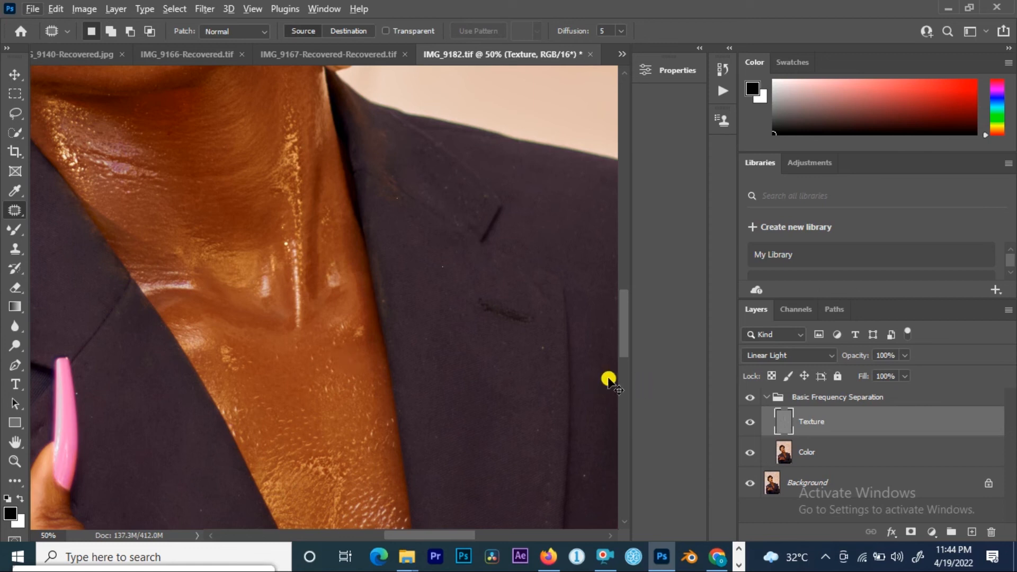
Step: Switch to the Color layer and apply a 20-pixel Gaussian Blur to the selected left lapel edge
{"action": "key", "text": "ctrl+minus"}
{"action": "key", "text": "ctrl+minus"}
{"action": "key", "text": "ctrl+minus"}
{"action": "key", "text": "ctrl+minus"}
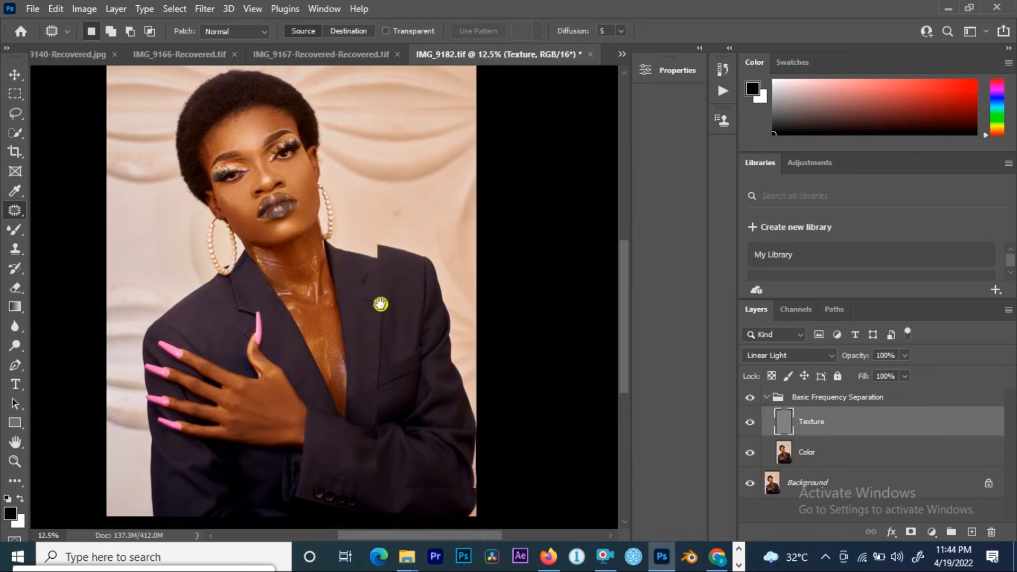
{"action": "left_click_drag", "start_coordinate": [385, 315], "coordinate": [359, 267]}
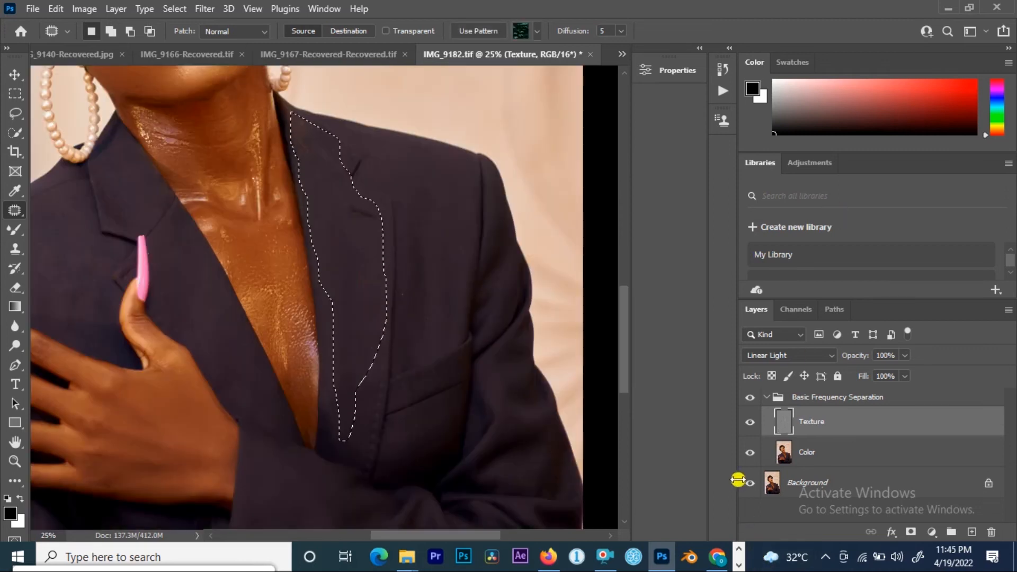
{"action": "left_click", "coordinate": [797, 451]}
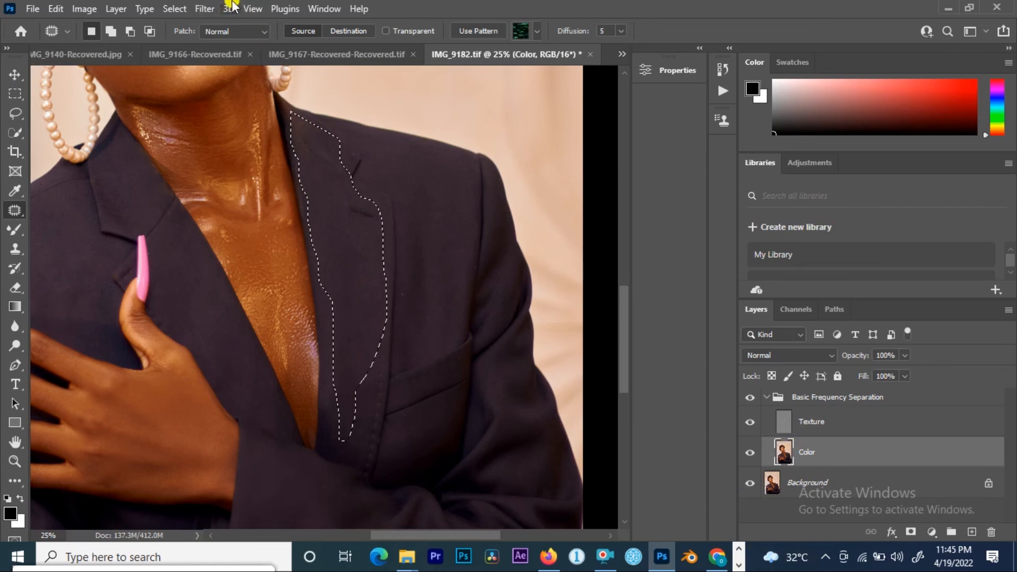
{"action": "left_click", "coordinate": [205, 8]}
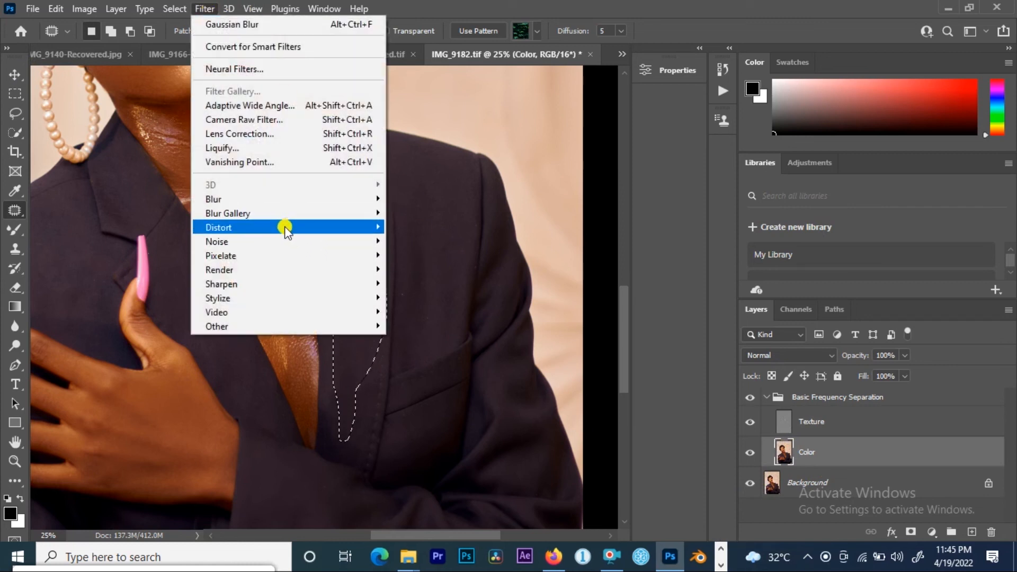
{"action": "mouse_move", "coordinate": [318, 197]}
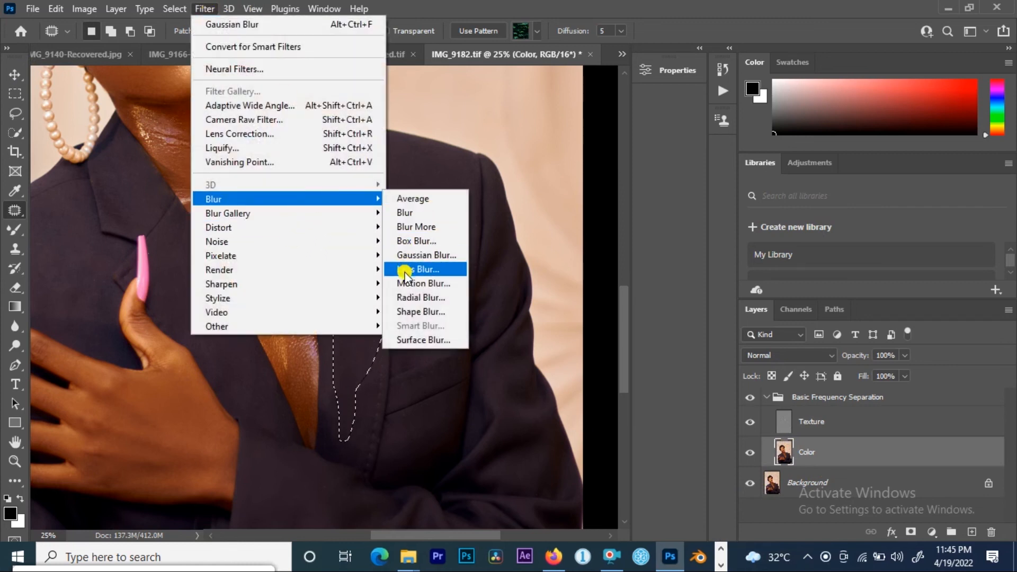
{"action": "left_click", "coordinate": [427, 260]}
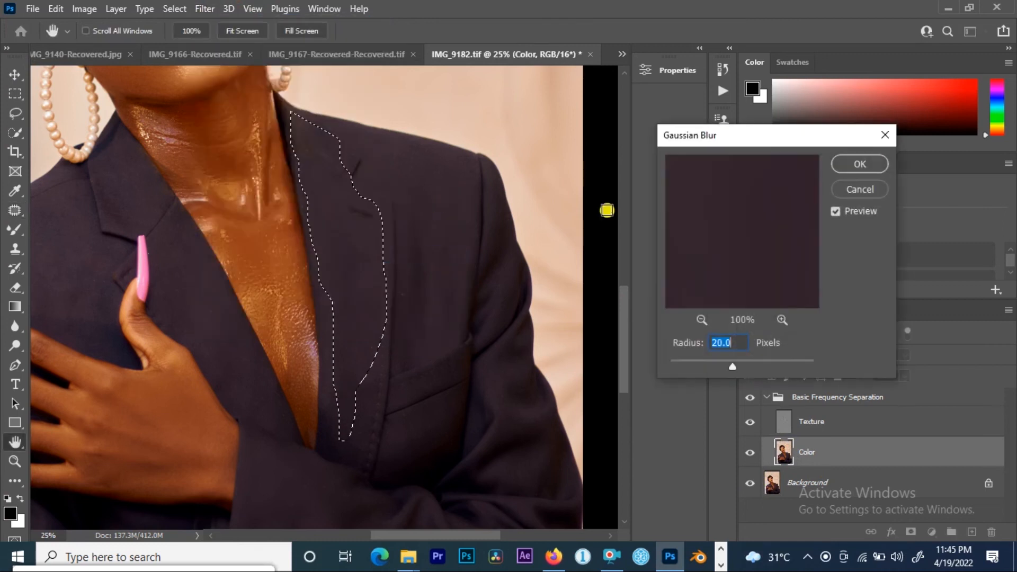
{"action": "left_click", "coordinate": [858, 165]}
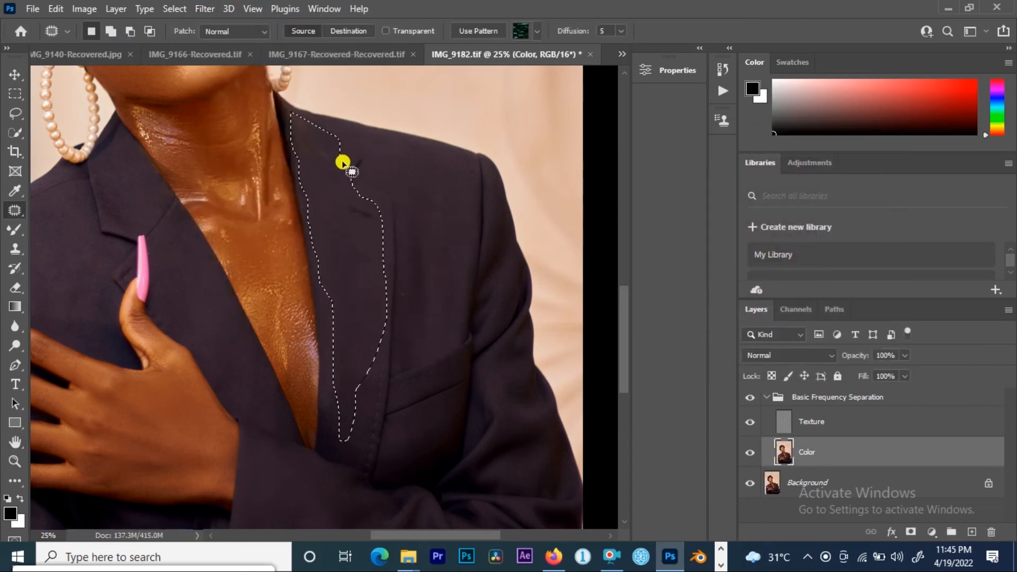
Step: Select the right lapel and shoulder area, switch to the Lasso tool, and apply a 20-pixel Gaussian Blur to it
{"action": "mouse_move", "coordinate": [371, 141]}
{"action": "left_mouse_down"}
{"action": "mouse_move", "coordinate": [454, 153]}
{"action": "mouse_move", "coordinate": [474, 167]}
{"action": "mouse_move", "coordinate": [462, 315]}
{"action": "mouse_move", "coordinate": [434, 356]}
{"action": "mouse_move", "coordinate": [387, 357]}
{"action": "mouse_move", "coordinate": [394, 199]}
{"action": "left_mouse_up"}
{"action": "left_click_drag", "start_coordinate": [358, 141], "coordinate": [357, 139]}
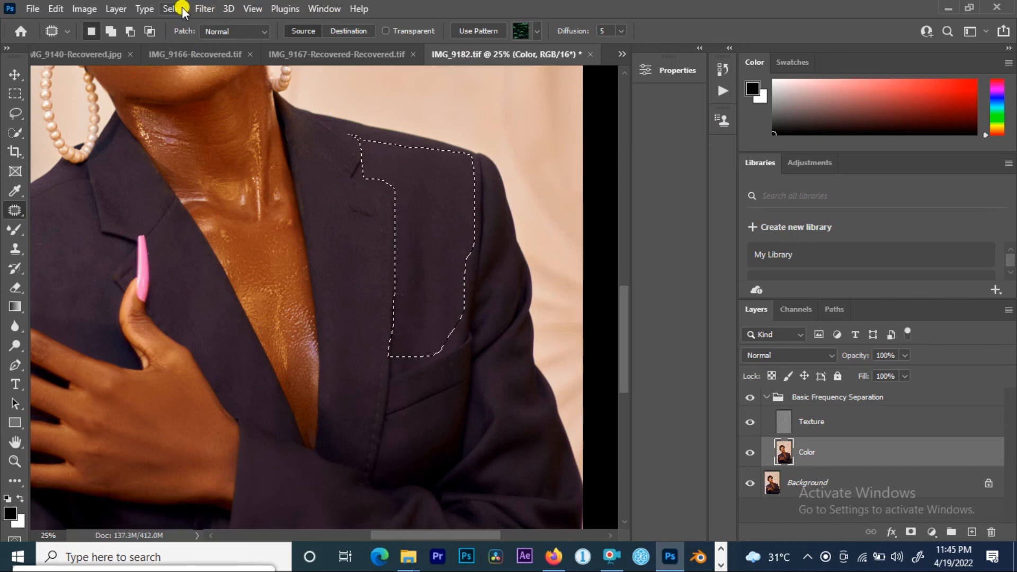
{"action": "right_click", "coordinate": [456, 191]}
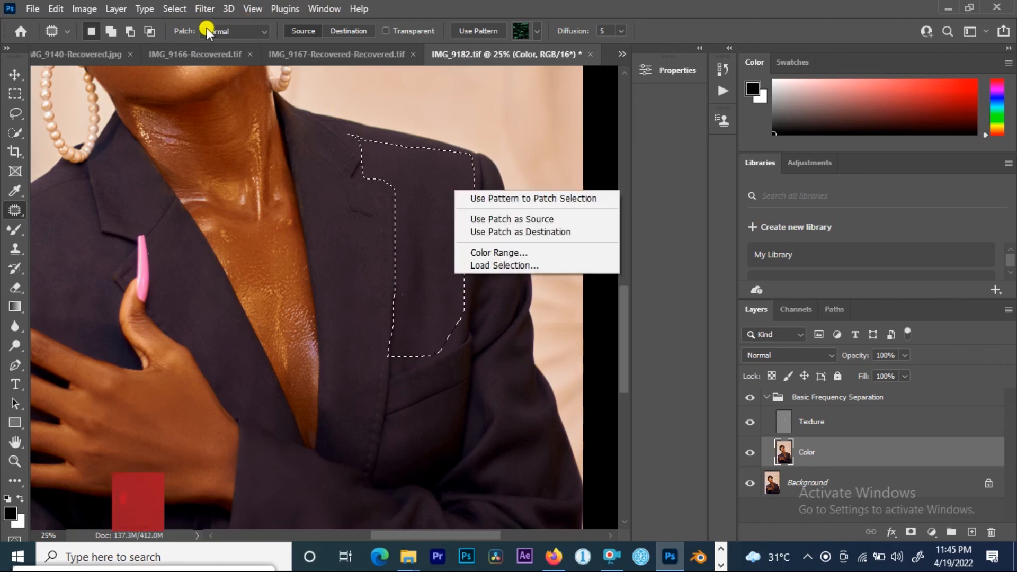
{"action": "left_click", "coordinate": [16, 112]}
{"action": "left_click", "coordinate": [16, 113]}
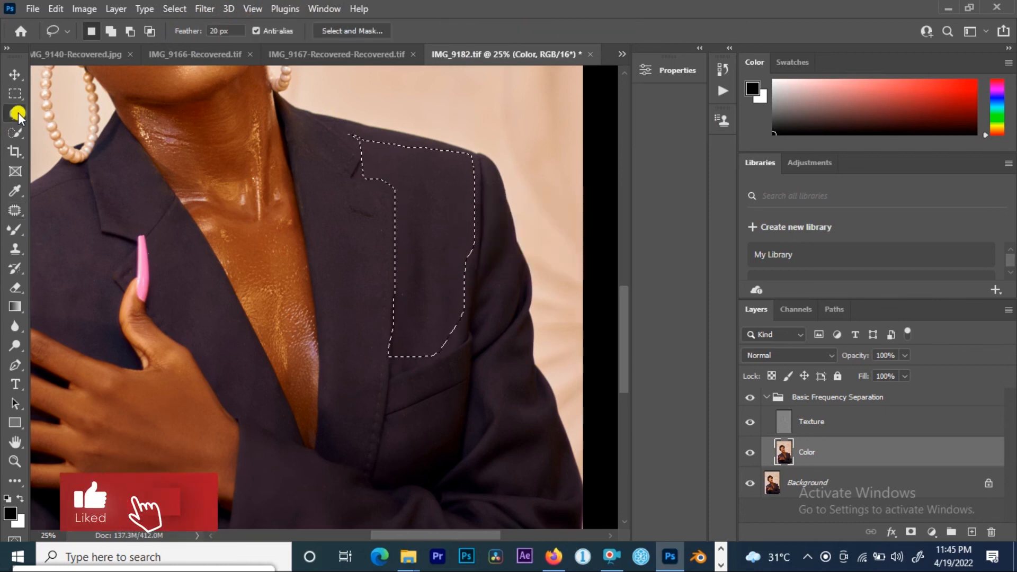
{"action": "left_click", "coordinate": [203, 9]}
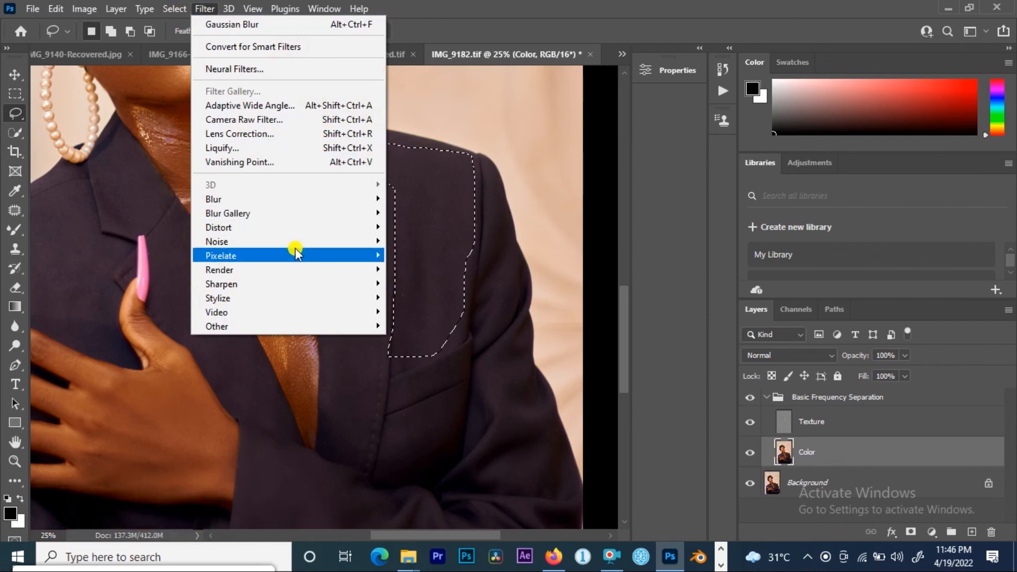
{"action": "mouse_move", "coordinate": [295, 200]}
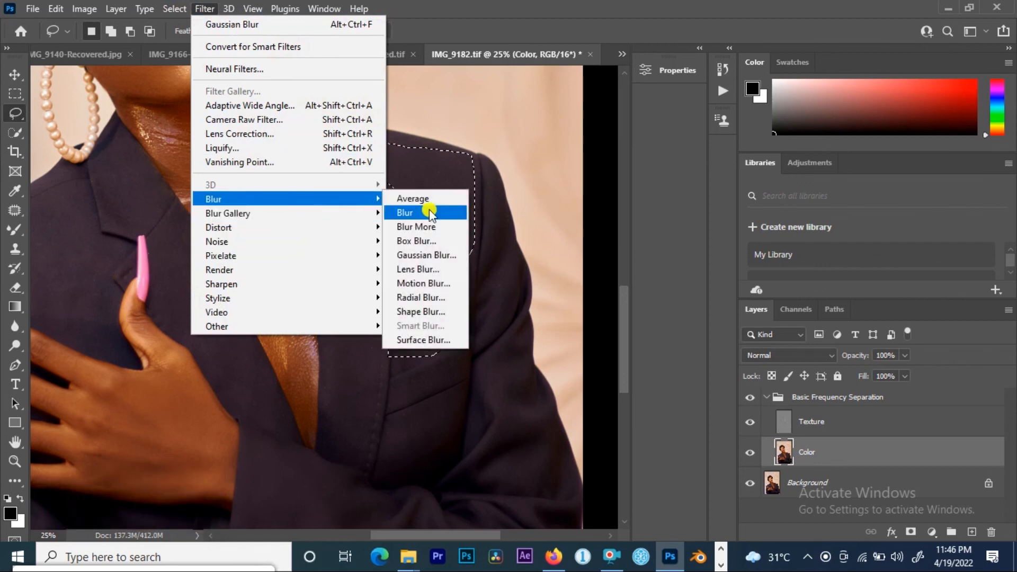
{"action": "left_click", "coordinate": [431, 254]}
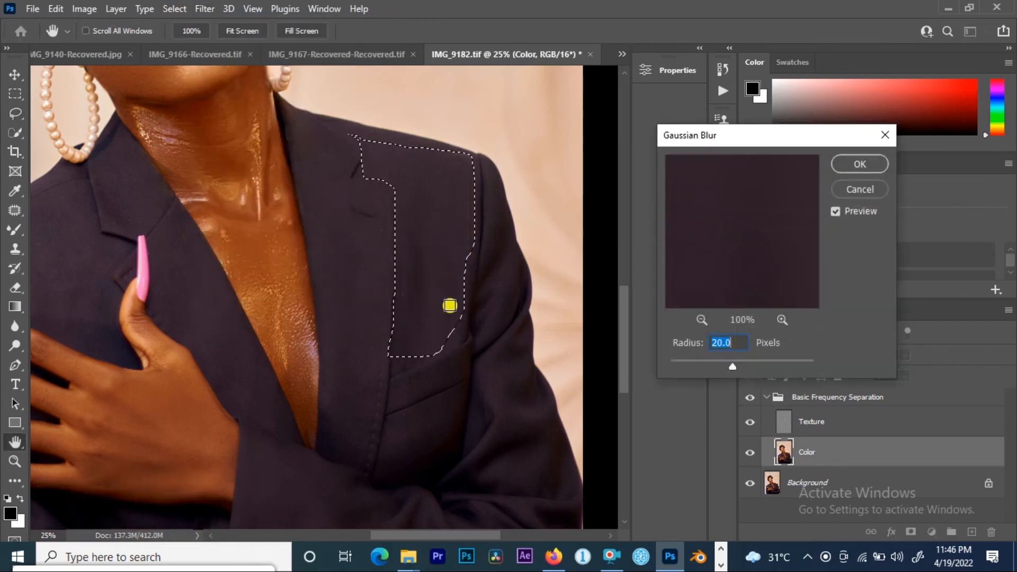
{"action": "left_click", "coordinate": [859, 164]}
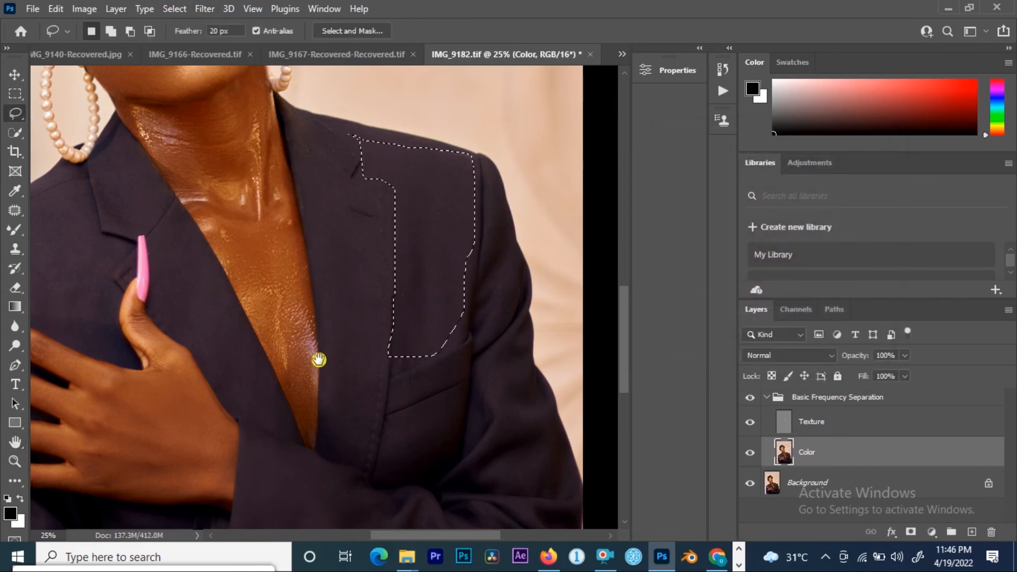
Step: Deselect, lasso the chest pocket area of the jacket, and apply Gaussian Blur to it
{"action": "left_click_drag", "start_coordinate": [319, 361], "coordinate": [298, 113]}
{"action": "left_click_drag", "start_coordinate": [448, 196], "coordinate": [463, 300]}
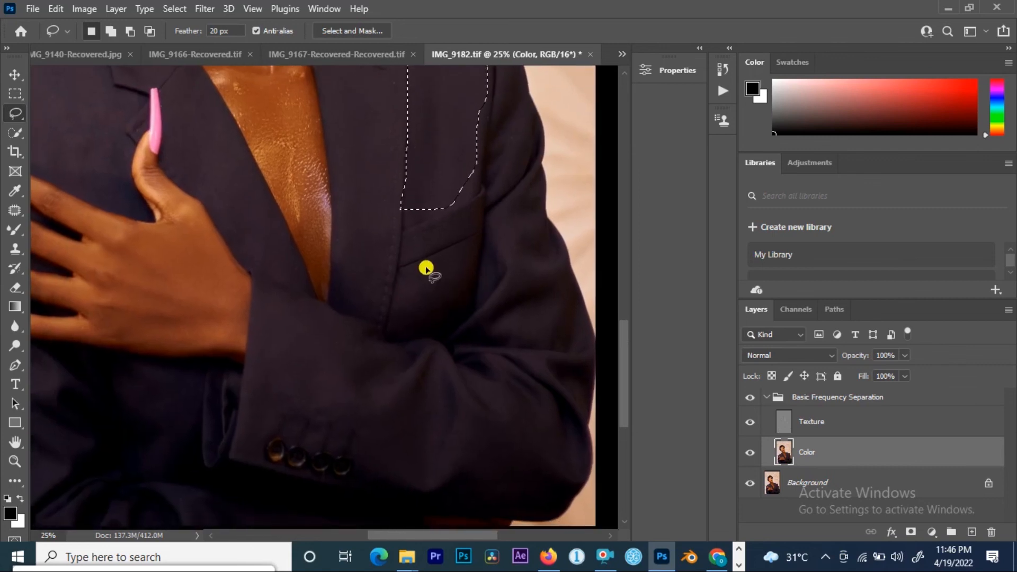
{"action": "key", "text": "ctrl+d"}
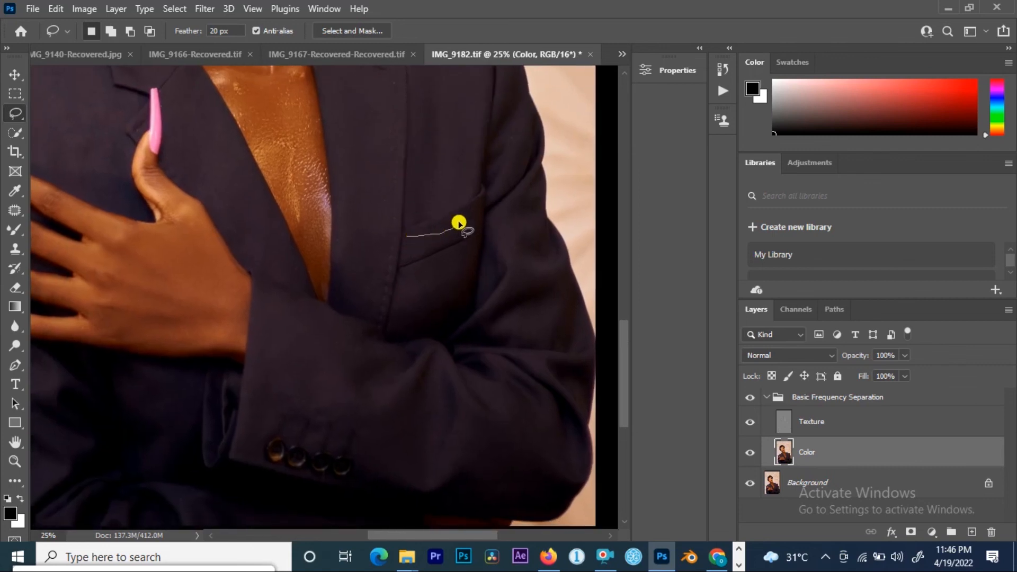
{"action": "mouse_move", "coordinate": [485, 208]}
{"action": "left_mouse_down"}
{"action": "mouse_move", "coordinate": [483, 293]}
{"action": "mouse_move", "coordinate": [453, 326]}
{"action": "mouse_move", "coordinate": [415, 336]}
{"action": "mouse_move", "coordinate": [385, 323]}
{"action": "mouse_move", "coordinate": [411, 277]}
{"action": "left_mouse_up"}
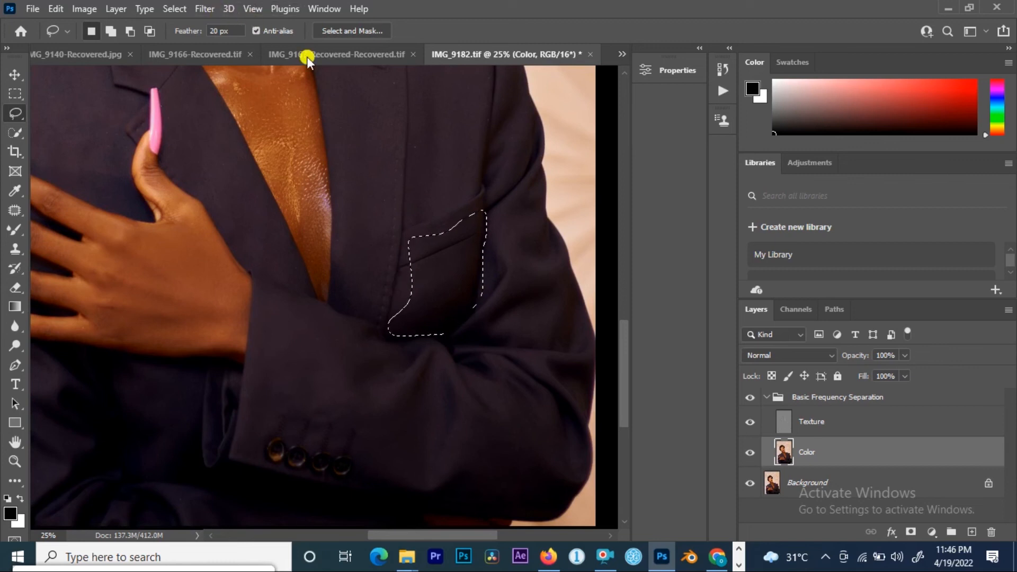
{"action": "right_click", "coordinate": [425, 275]}
{"action": "left_click", "coordinate": [477, 486]}
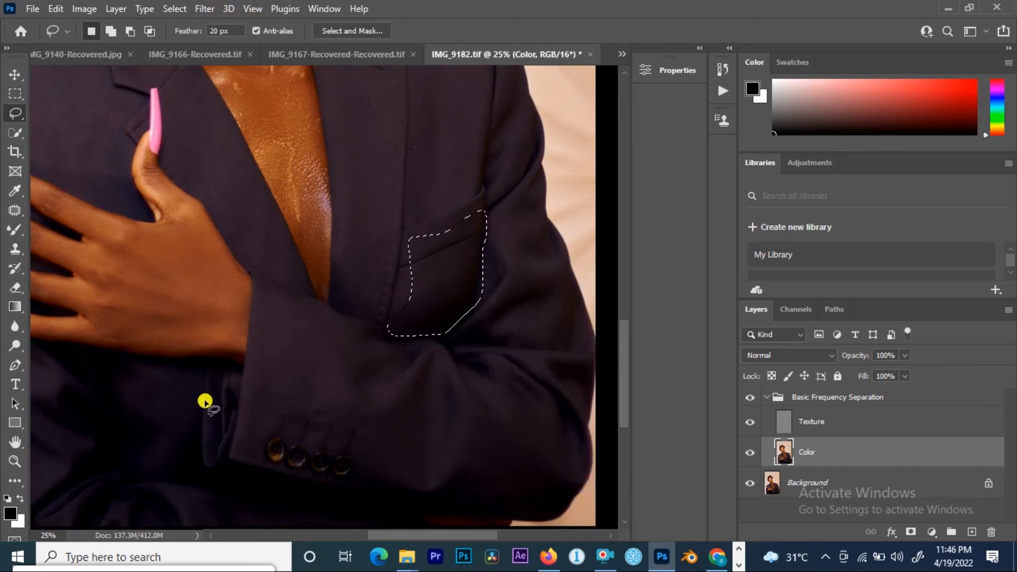
Step: Lasso the forearm sleeve area above the cuff buttons and apply Gaussian Blur to it
{"action": "mouse_move", "coordinate": [266, 305]}
{"action": "left_mouse_down"}
{"action": "mouse_move", "coordinate": [262, 417]}
{"action": "mouse_move", "coordinate": [365, 447]}
{"action": "mouse_move", "coordinate": [540, 463]}
{"action": "mouse_move", "coordinate": [561, 419]}
{"action": "mouse_move", "coordinate": [557, 393]}
{"action": "mouse_move", "coordinate": [266, 317]}
{"action": "left_mouse_up"}
{"action": "right_click", "coordinate": [303, 384]}
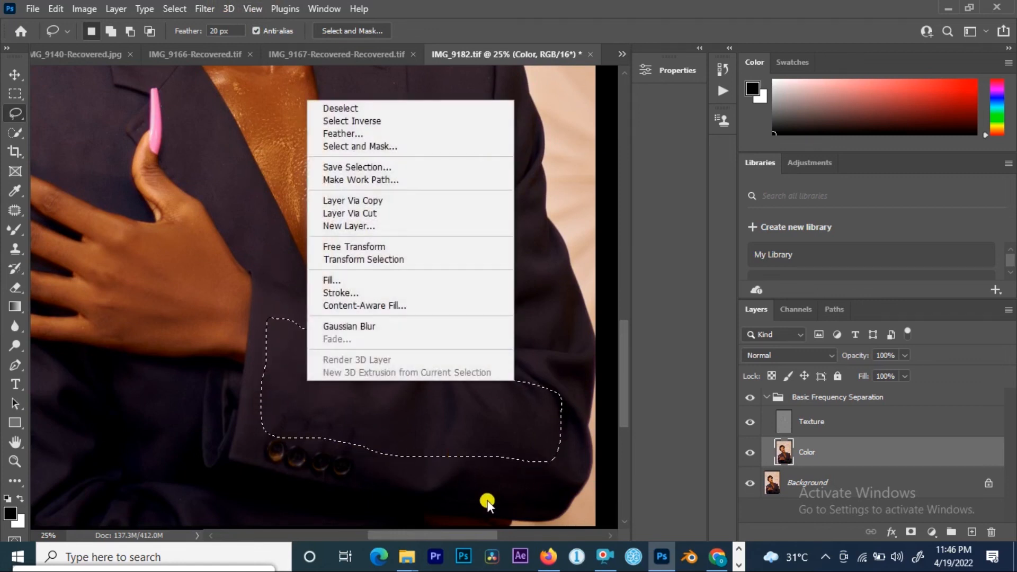
{"action": "left_click", "coordinate": [400, 327]}
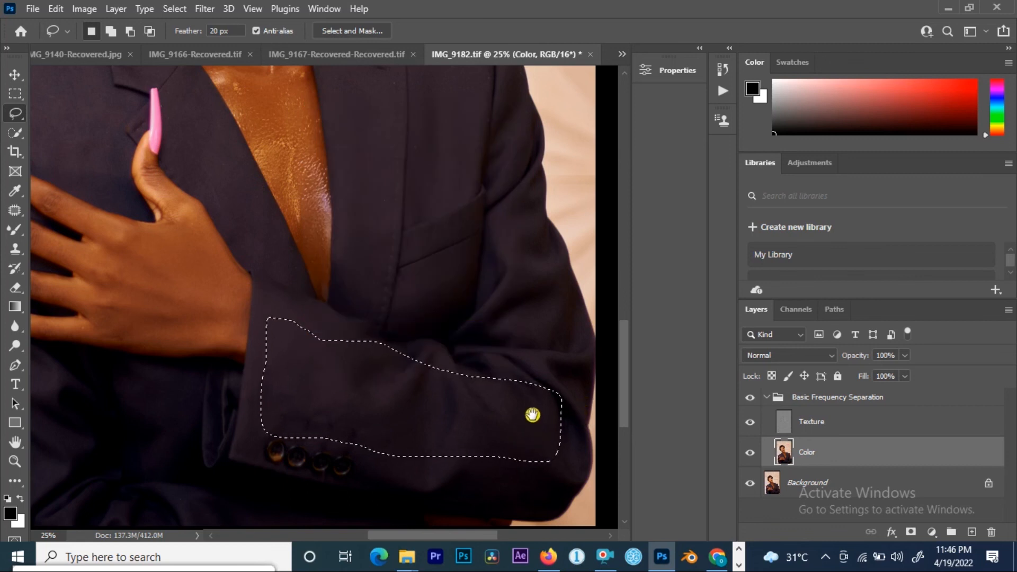
Step: Lasso the outer edge of the right sleeve and apply Gaussian Blur to it
{"action": "left_click_drag", "start_coordinate": [511, 182], "coordinate": [528, 402]}
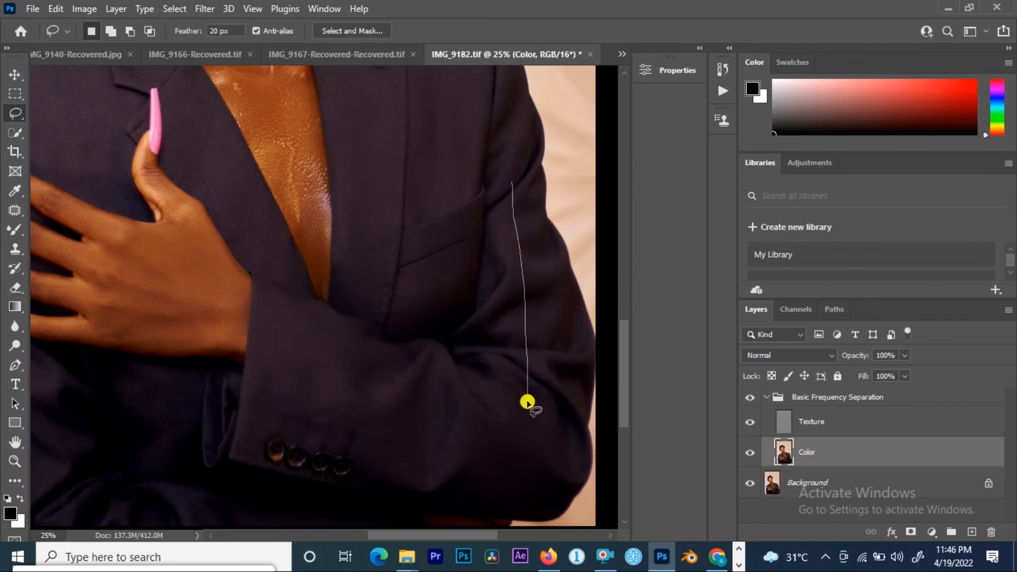
{"action": "left_click_drag", "start_coordinate": [578, 365], "coordinate": [562, 327]}
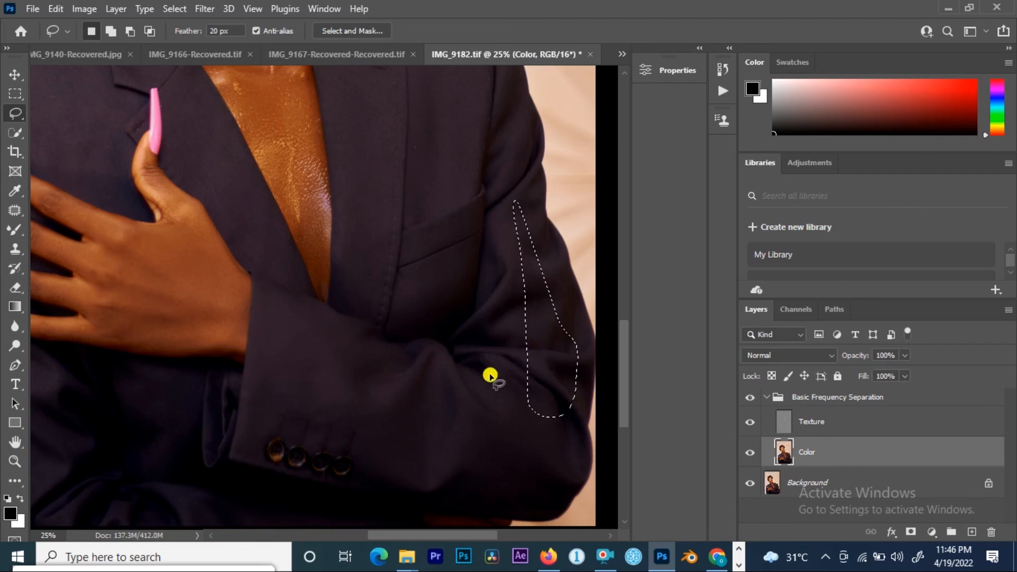
{"action": "right_click", "coordinate": [528, 288]}
{"action": "left_click", "coordinate": [571, 233]}
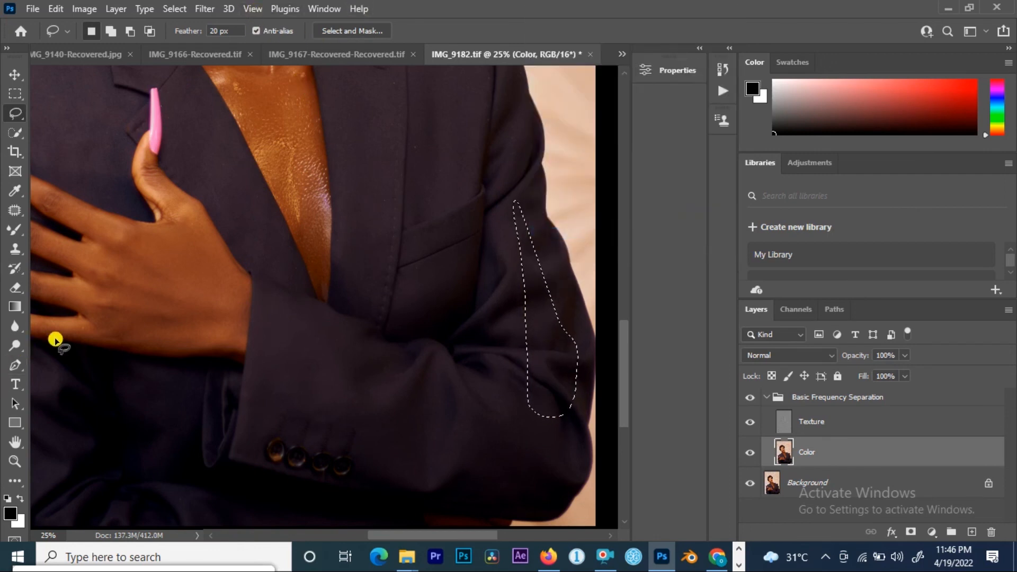
Step: Lasso the left shoulder of the jacket above the hand and apply Gaussian Blur to it
{"action": "mouse_move", "coordinate": [286, 345]}
{"action": "left_mouse_down"}
{"action": "mouse_move", "coordinate": [589, 454]}
{"action": "mouse_move", "coordinate": [520, 516]}
{"action": "left_mouse_up"}
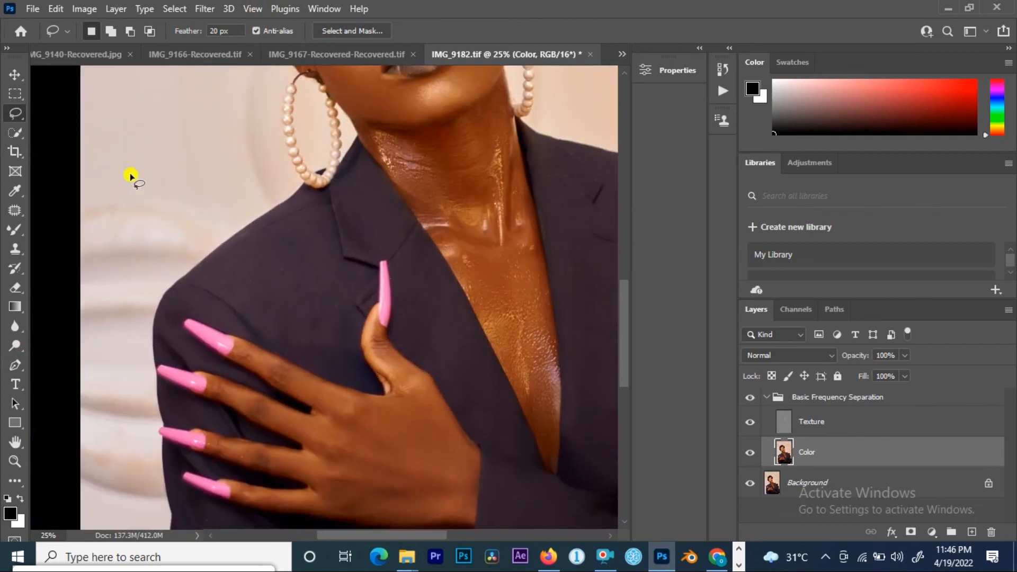
{"action": "left_click_drag", "start_coordinate": [206, 279], "coordinate": [283, 223]}
{"action": "mouse_move", "coordinate": [346, 367]}
{"action": "left_mouse_down"}
{"action": "mouse_move", "coordinate": [242, 316]}
{"action": "mouse_move", "coordinate": [212, 280]}
{"action": "left_mouse_up"}
{"action": "right_click", "coordinate": [302, 286]}
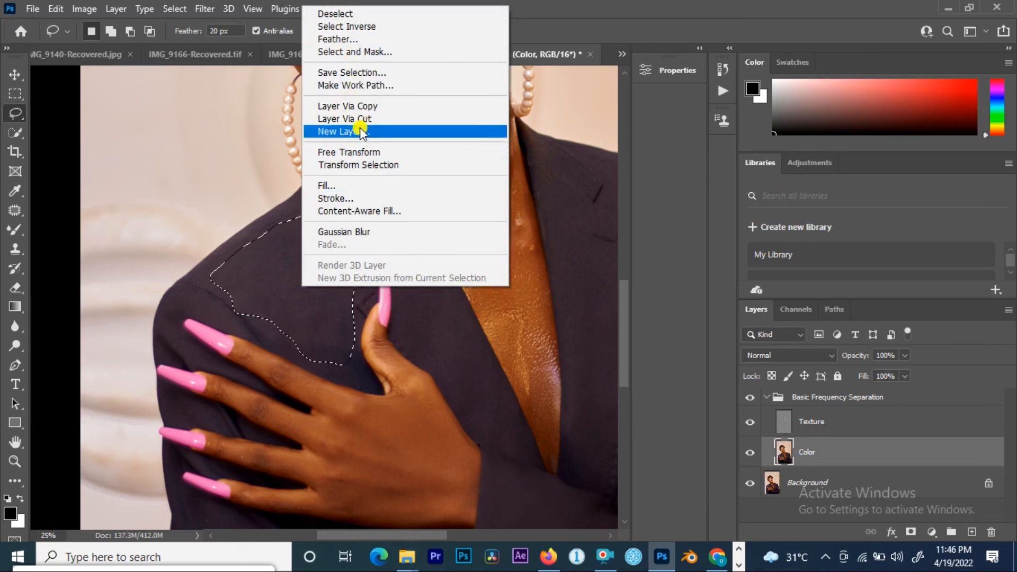
{"action": "left_click", "coordinate": [360, 232]}
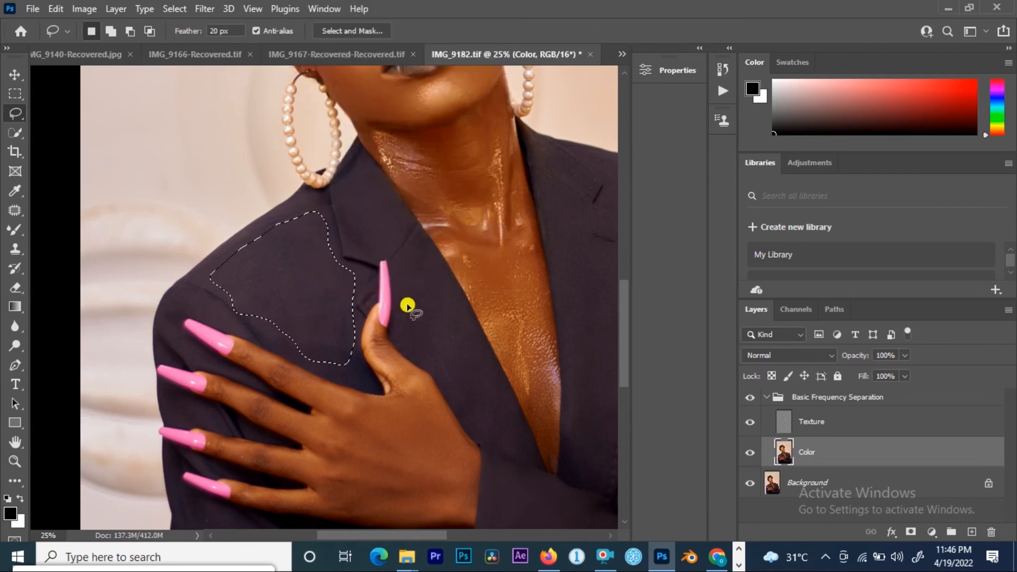
Step: Lasso the lower left side of the jacket below the hand and apply Gaussian Blur to it
{"action": "mouse_move", "coordinate": [410, 303]}
{"action": "left_mouse_down"}
{"action": "mouse_move", "coordinate": [416, 208]}
{"action": "mouse_move", "coordinate": [398, 137]}
{"action": "left_mouse_up"}
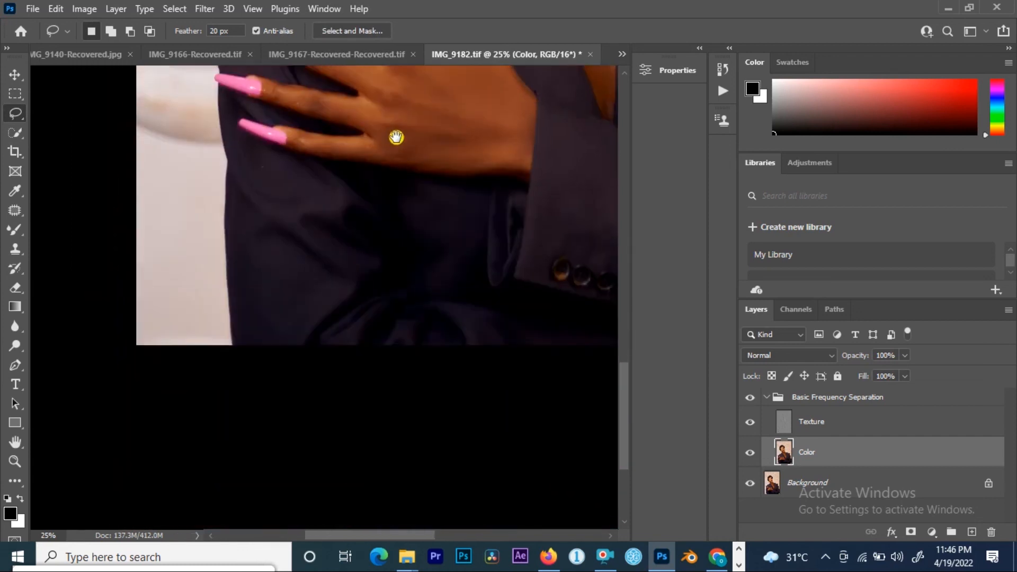
{"action": "left_click_drag", "start_coordinate": [242, 154], "coordinate": [247, 226]}
{"action": "mouse_move", "coordinate": [278, 339]}
{"action": "left_mouse_down"}
{"action": "mouse_move", "coordinate": [331, 292]}
{"action": "mouse_move", "coordinate": [312, 225]}
{"action": "left_mouse_up"}
{"action": "right_click", "coordinate": [286, 223]}
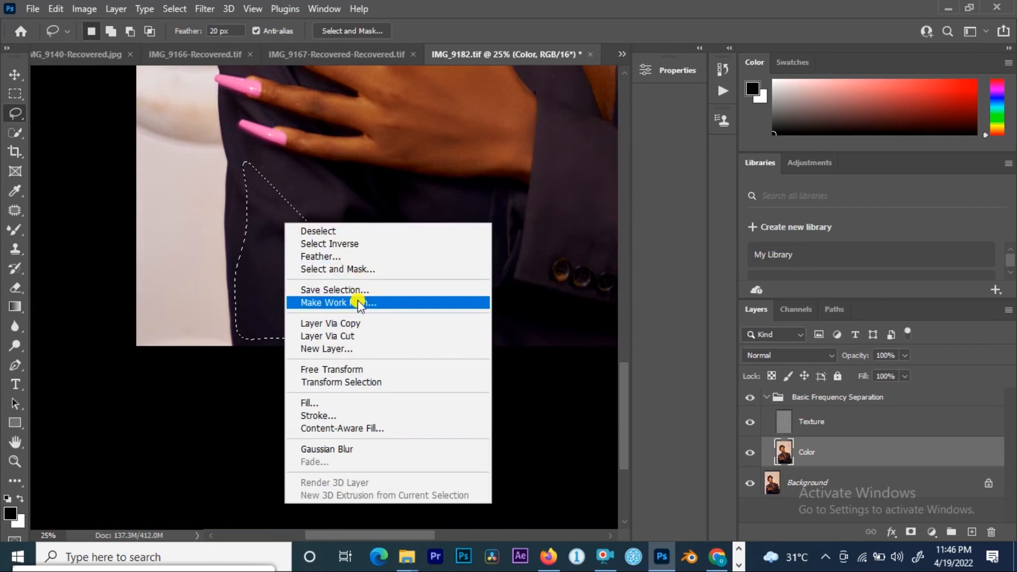
{"action": "left_click", "coordinate": [334, 447]}
Step: Zoom to 33.3% on the neck and chest and choose the Clone Stamp tool
{"action": "left_click_drag", "start_coordinate": [418, 170], "coordinate": [309, 454]}
{"action": "left_click_drag", "start_coordinate": [333, 204], "coordinate": [309, 288]}
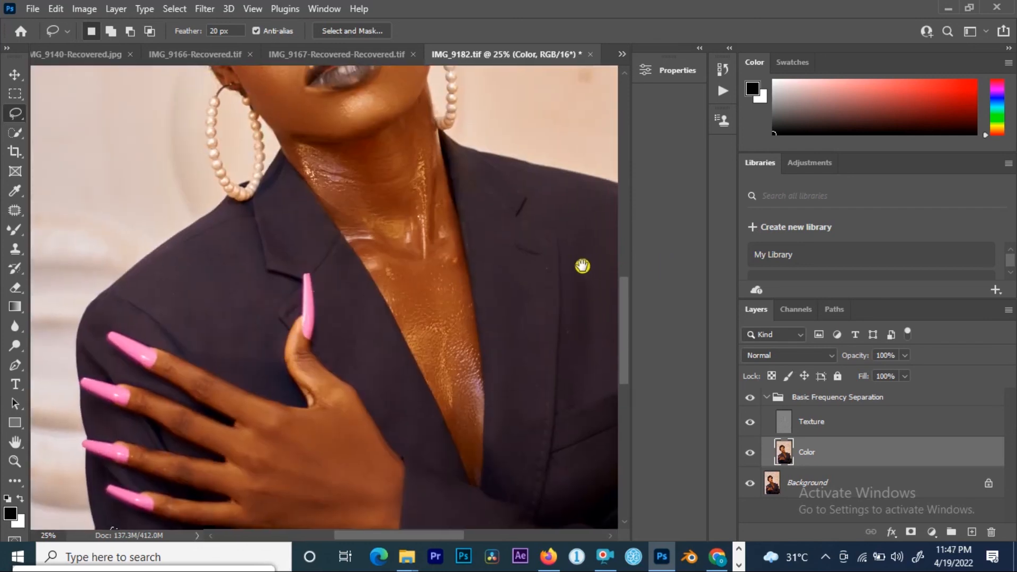
{"action": "left_click_drag", "start_coordinate": [582, 266], "coordinate": [460, 268]}
{"action": "left_click_drag", "start_coordinate": [377, 208], "coordinate": [377, 257]}
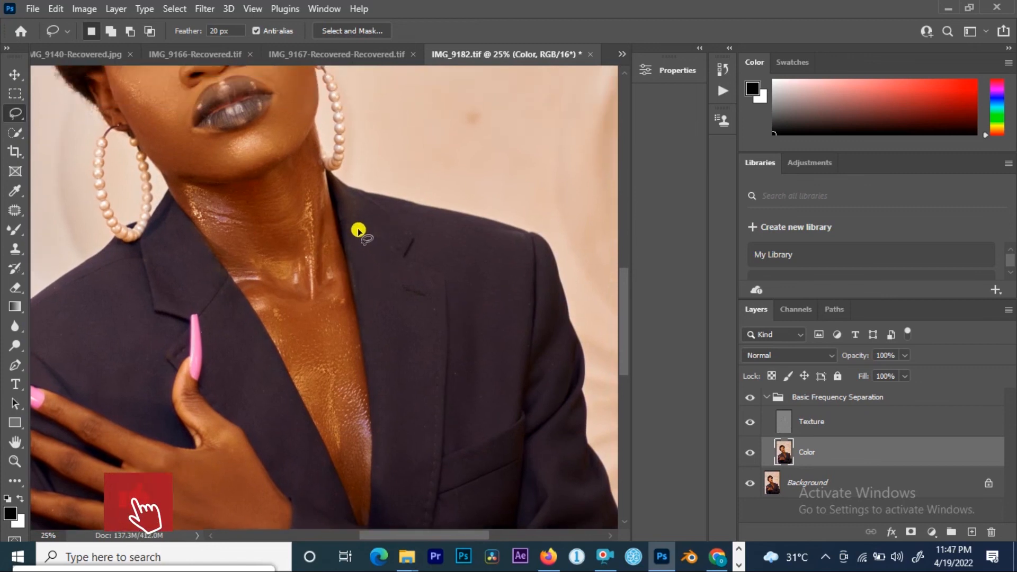
{"action": "left_click_drag", "start_coordinate": [352, 220], "coordinate": [352, 238]}
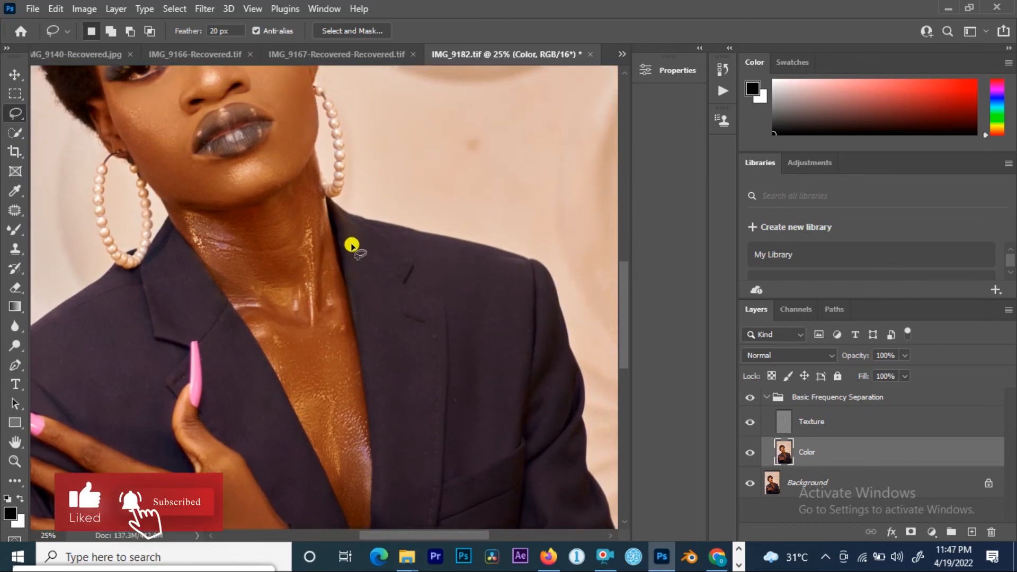
{"action": "key", "text": "alt"}
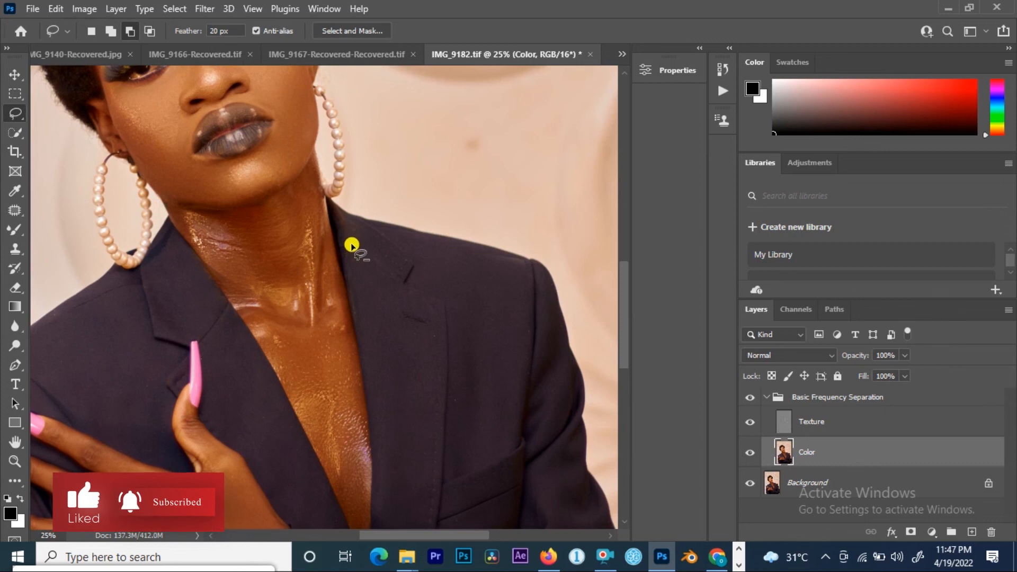
{"action": "scroll", "coordinate": [352, 245], "scroll_direction": "up", "scroll_amount": 1}
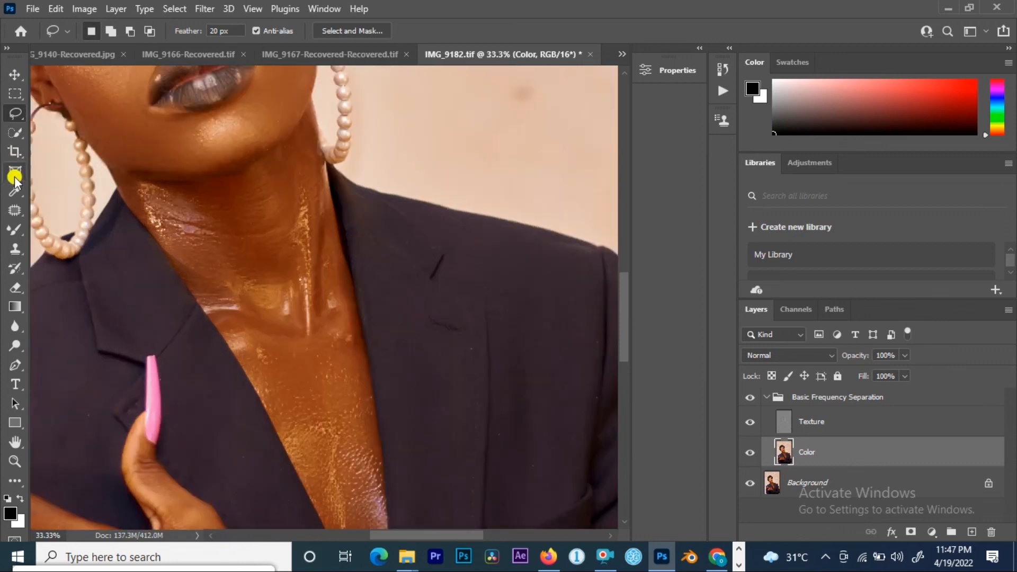
{"action": "left_click", "coordinate": [24, 205]}
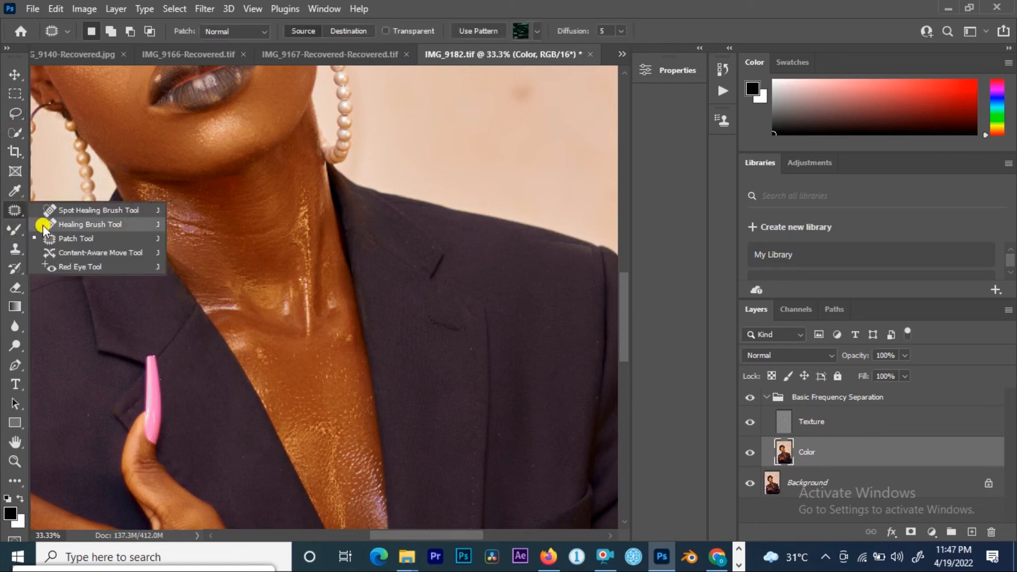
{"action": "left_click", "coordinate": [16, 256]}
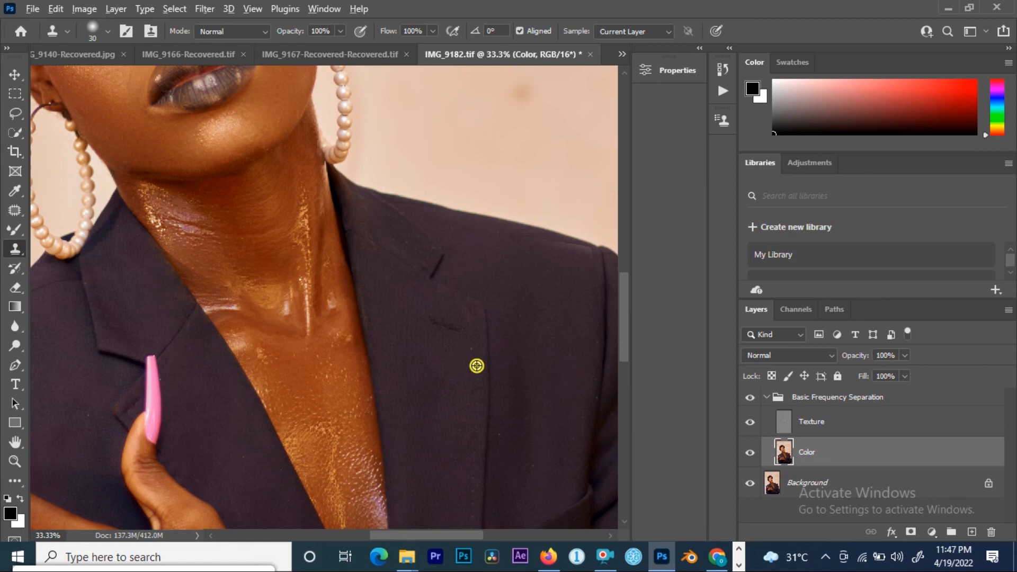
Step: Select the Texture layer and set the Clone Stamp to sample only the current layer
{"action": "left_click", "coordinate": [826, 418]}
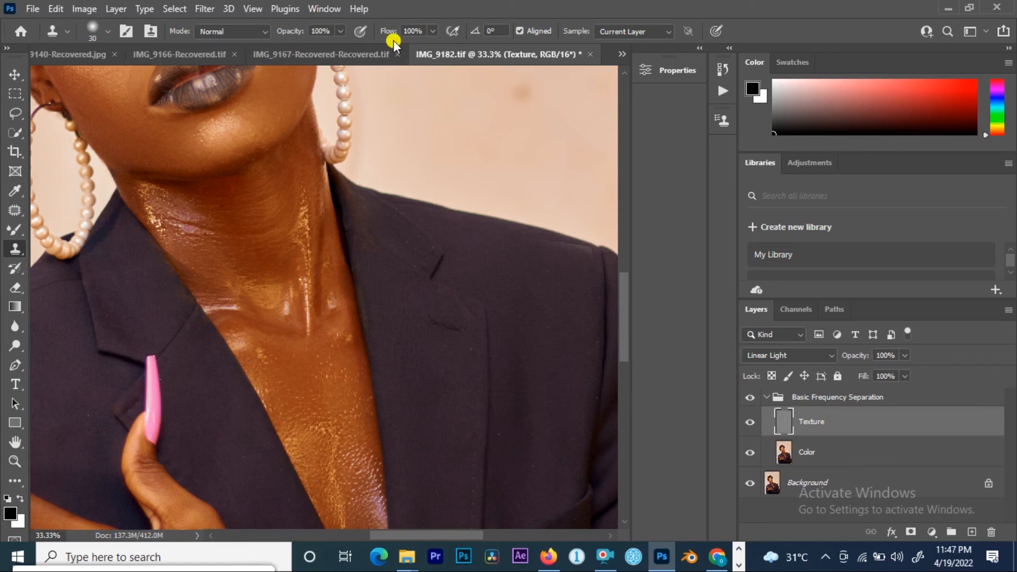
{"action": "left_click", "coordinate": [644, 31]}
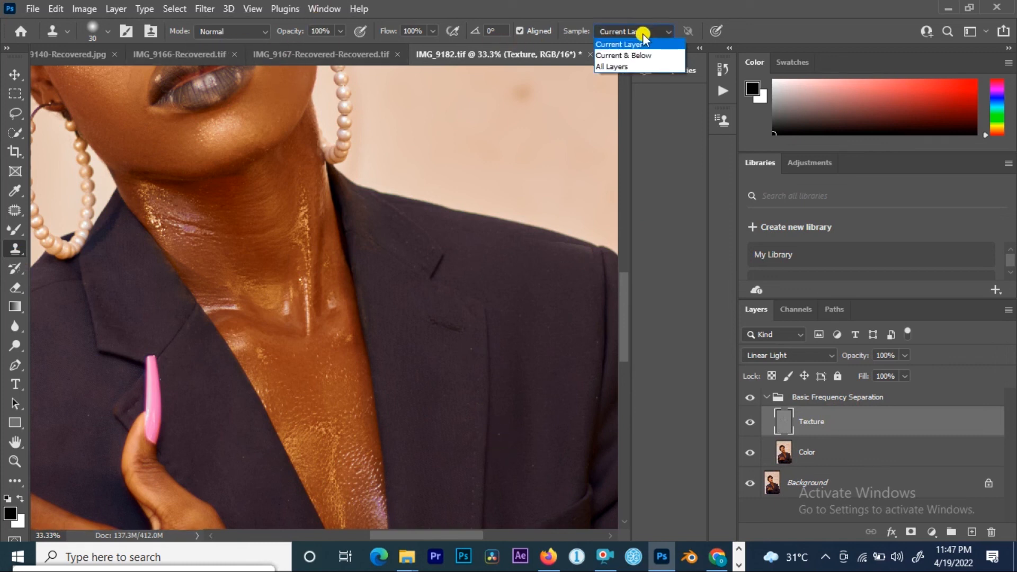
{"action": "left_click", "coordinate": [634, 46]}
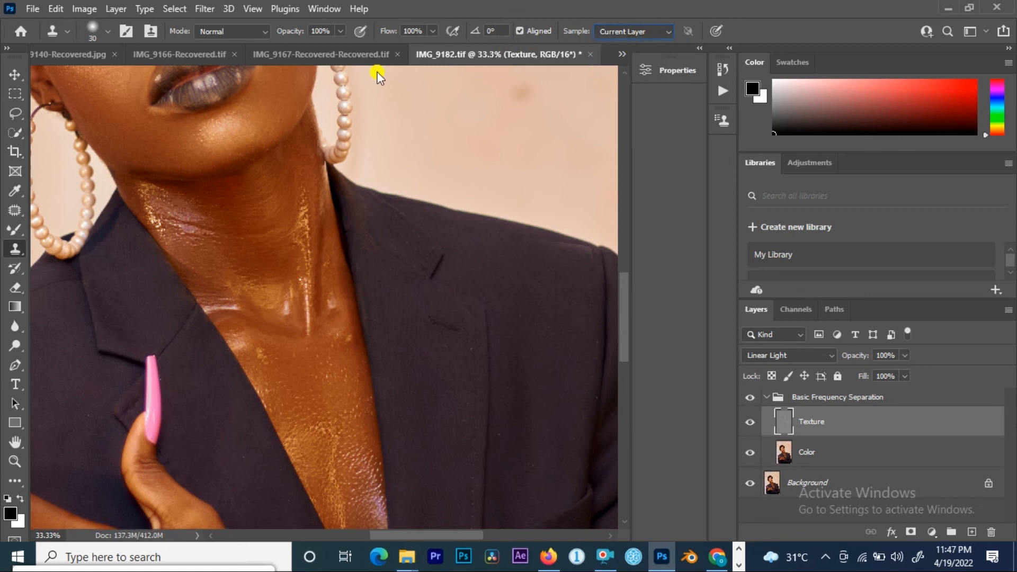
Step: Switch to the Patch tool and patch small texture blemishes on the jacket right of the neckline
{"action": "left_click", "coordinate": [18, 208]}
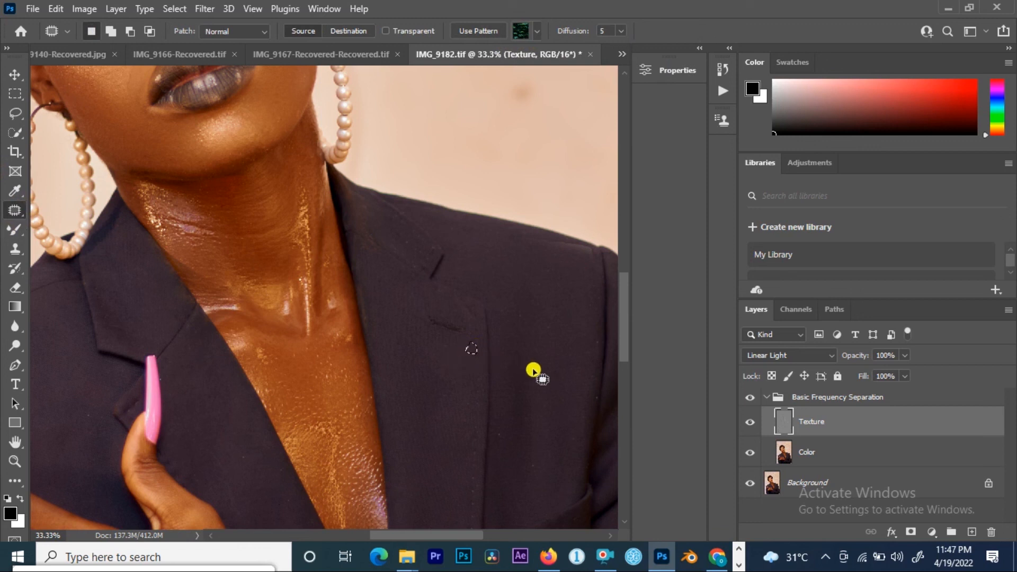
{"action": "mouse_move", "coordinate": [497, 439]}
{"action": "left_mouse_down"}
{"action": "mouse_move", "coordinate": [525, 482]}
{"action": "mouse_move", "coordinate": [524, 456]}
{"action": "left_mouse_up"}
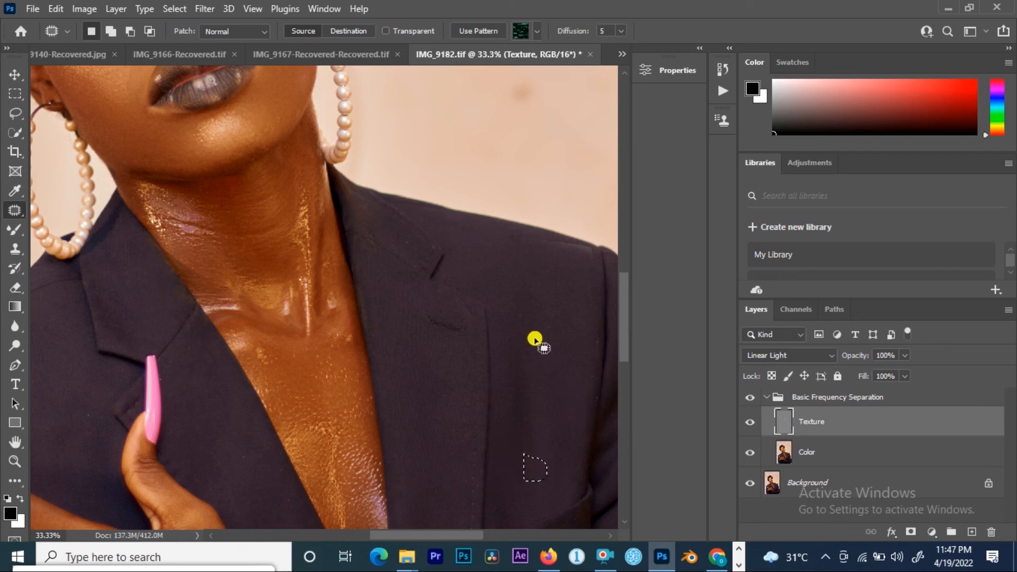
{"action": "mouse_move", "coordinate": [488, 277]}
{"action": "left_mouse_down"}
{"action": "mouse_move", "coordinate": [497, 299]}
{"action": "mouse_move", "coordinate": [500, 275]}
{"action": "mouse_move", "coordinate": [547, 295]}
{"action": "left_mouse_up"}
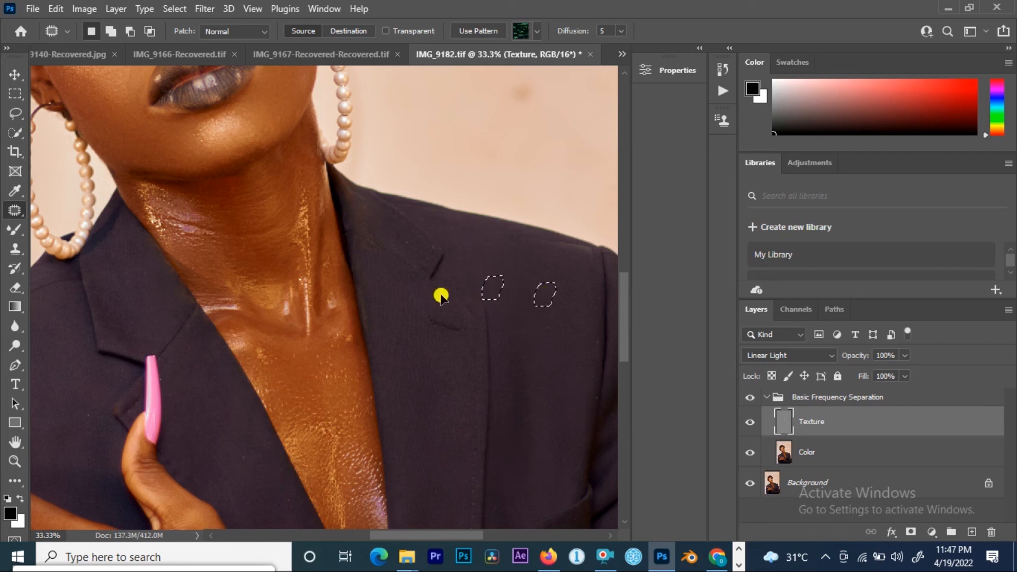
Step: Patch texture blemishes on the jacket's left shoulder beside the hand and on the lower sleeve
{"action": "left_click_drag", "start_coordinate": [173, 365], "coordinate": [437, 173]}
{"action": "mouse_move", "coordinate": [345, 199]}
{"action": "left_mouse_down"}
{"action": "mouse_move", "coordinate": [334, 251]}
{"action": "mouse_move", "coordinate": [357, 206]}
{"action": "mouse_move", "coordinate": [322, 228]}
{"action": "mouse_move", "coordinate": [357, 220]}
{"action": "left_mouse_up"}
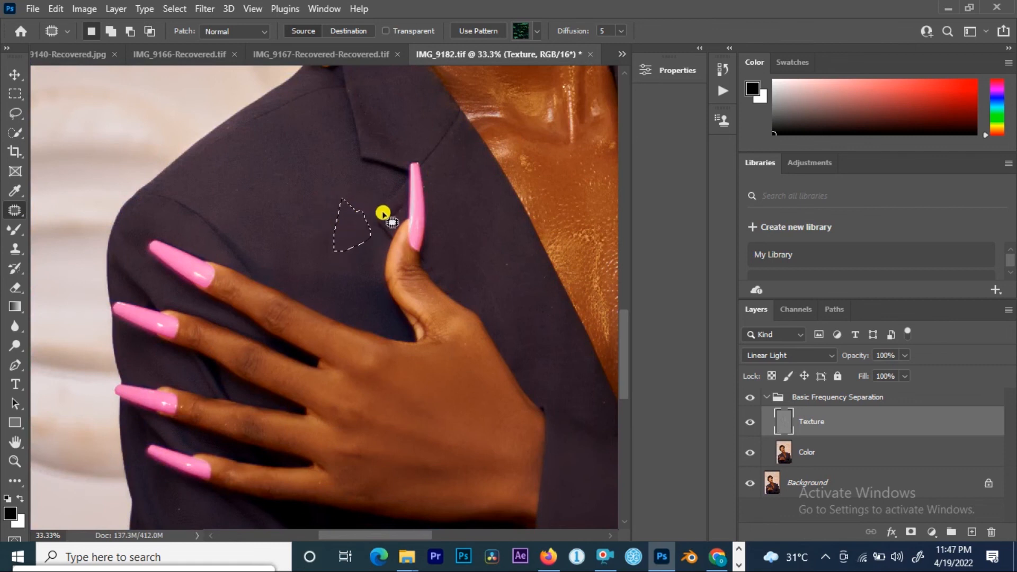
{"action": "left_click_drag", "start_coordinate": [375, 144], "coordinate": [383, 255]}
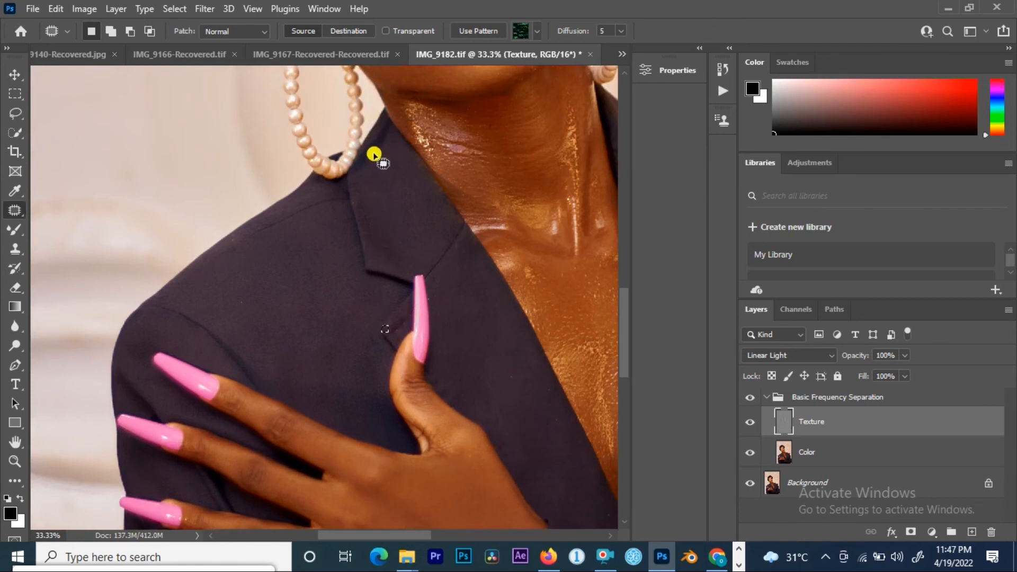
{"action": "left_click_drag", "start_coordinate": [266, 277], "coordinate": [240, 154]}
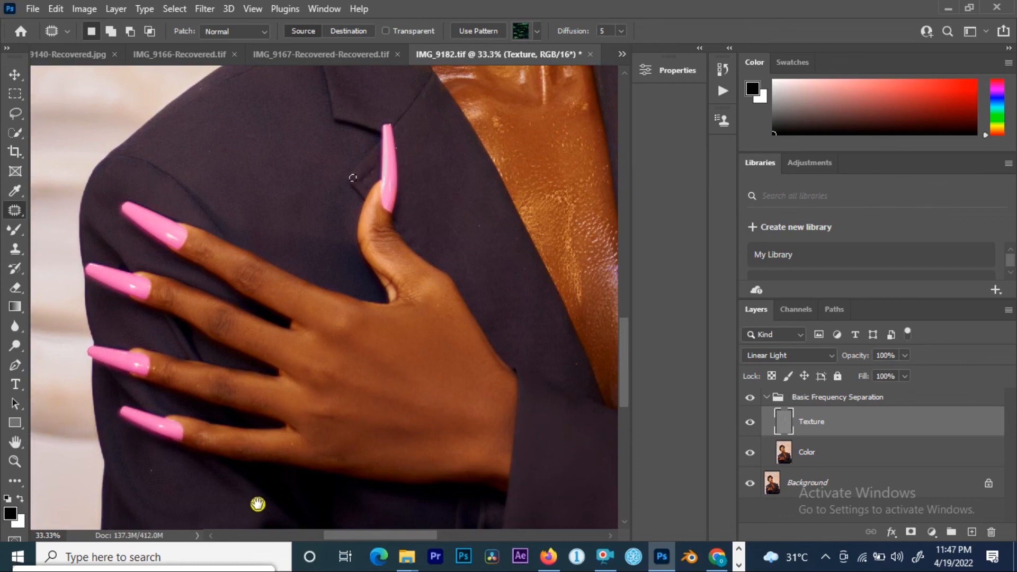
{"action": "left_click_drag", "start_coordinate": [257, 503], "coordinate": [237, 293]}
{"action": "mouse_move", "coordinate": [127, 279]}
{"action": "left_mouse_down"}
{"action": "mouse_move", "coordinate": [120, 246]}
{"action": "mouse_move", "coordinate": [122, 283]}
{"action": "mouse_move", "coordinate": [139, 271]}
{"action": "left_mouse_up"}
{"action": "left_click_drag", "start_coordinate": [183, 335], "coordinate": [205, 185]}
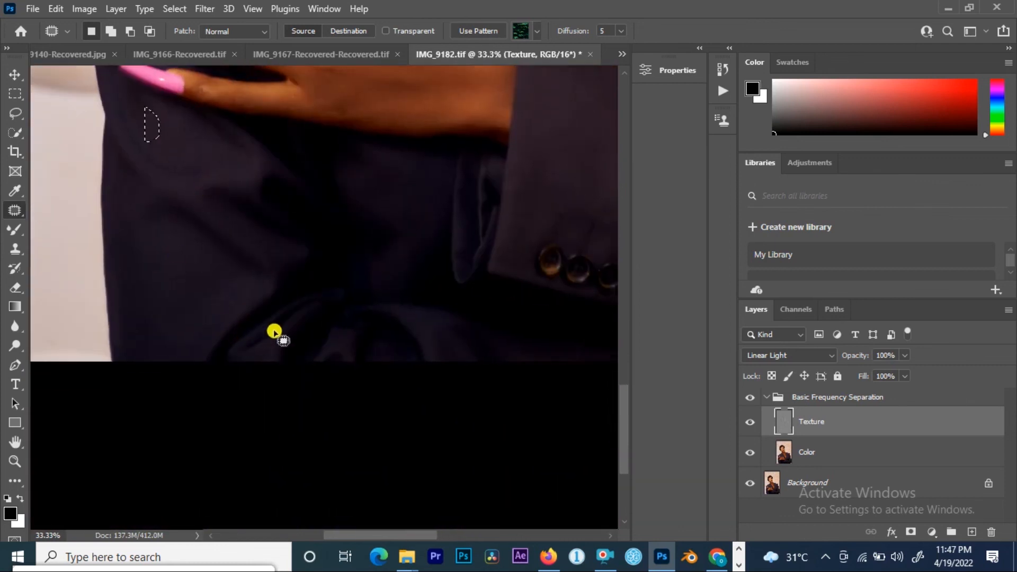
{"action": "left_click_drag", "start_coordinate": [316, 320], "coordinate": [49, 366]}
Step: Zoom out to the whole portrait and toggle the Basic Frequency Separation group's visibility off and on to compare
{"action": "key", "text": "ctrl+minus"}
{"action": "key", "text": "ctrl+minus"}
{"action": "key", "text": "ctrl+minus"}
{"action": "left_click_drag", "start_coordinate": [386, 113], "coordinate": [397, 378]}
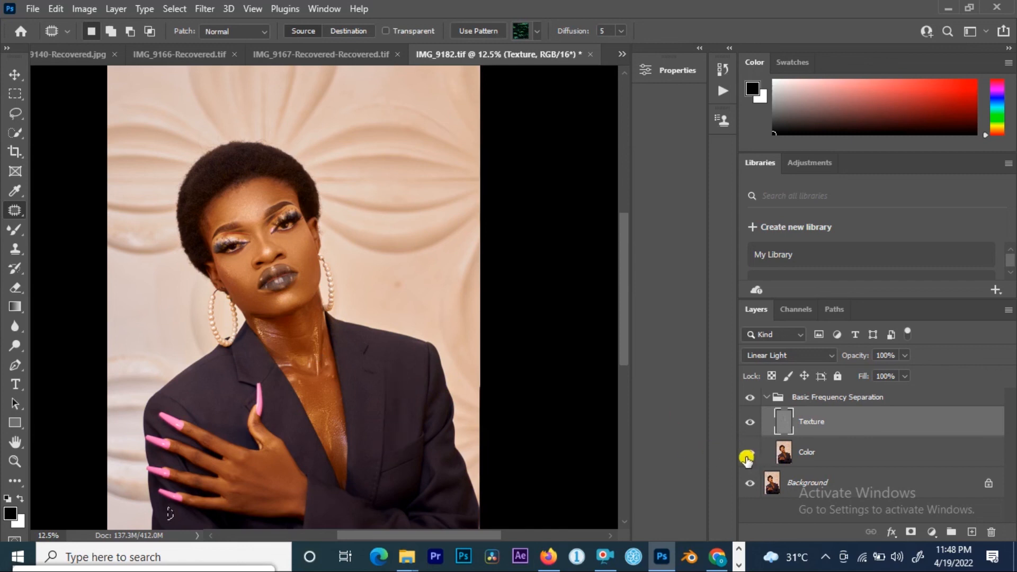
{"action": "left_click", "coordinate": [753, 398]}
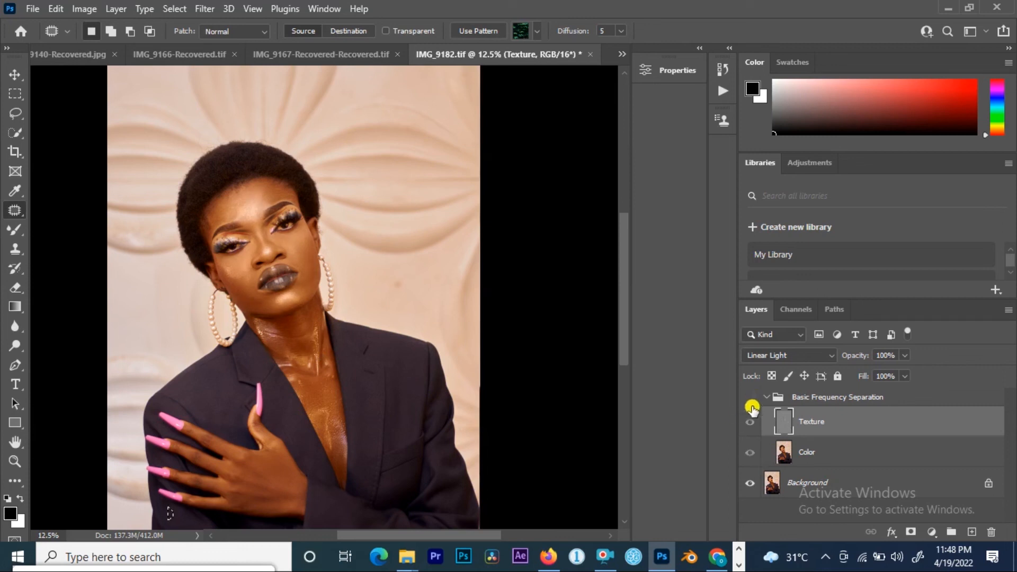
{"action": "left_click", "coordinate": [749, 396]}
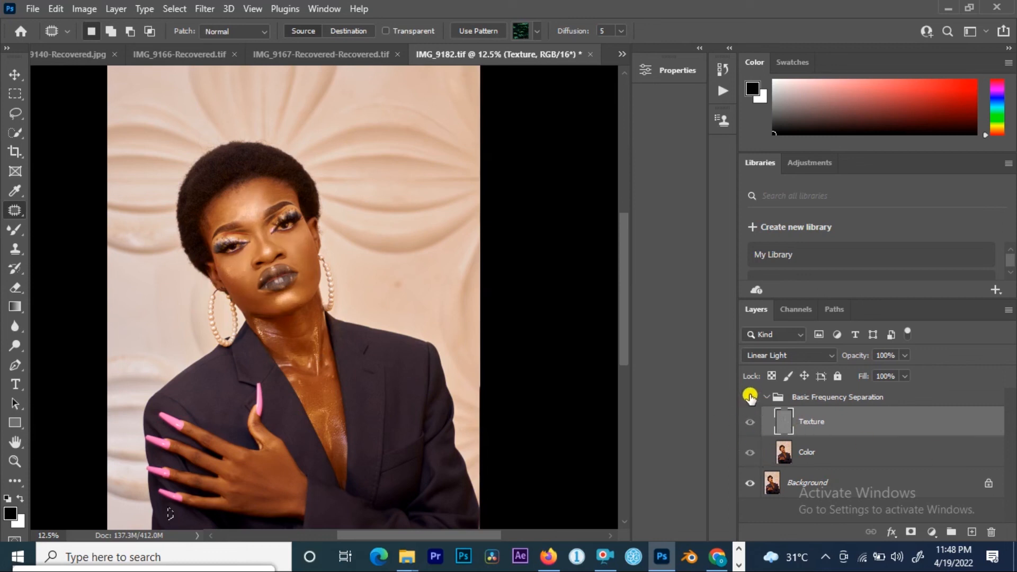